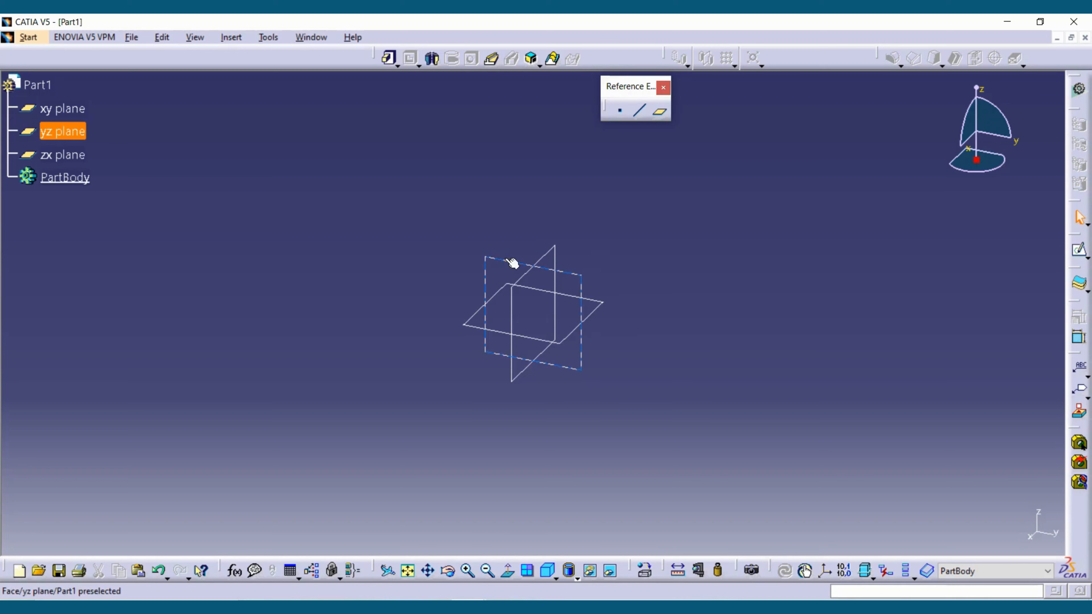
- Sketch a closed four-step staircase profile on the yz plane, starting at the origin, about 194 mm long and 113 mm high
{"action": "left_click", "coordinate": [511, 261]}
{"action": "left_click", "coordinate": [1081, 257]}
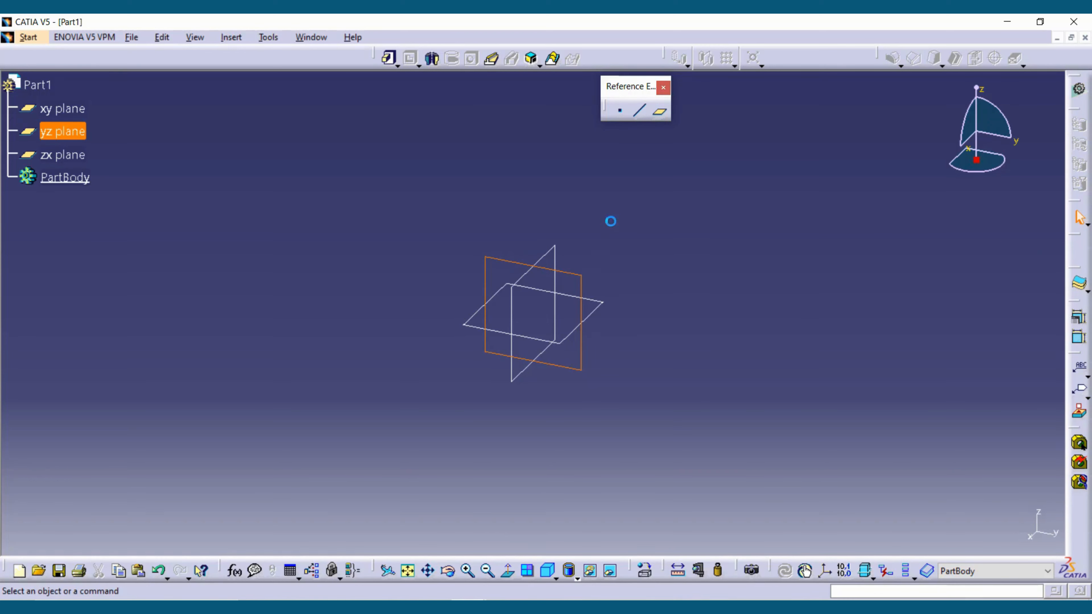
{"action": "left_click", "coordinate": [810, 59]}
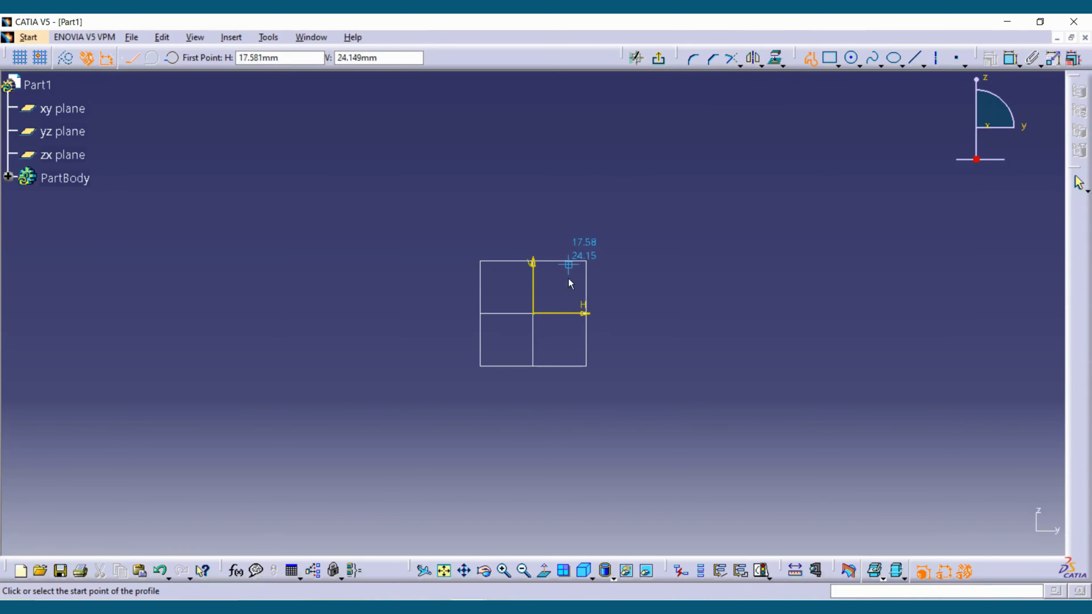
{"action": "left_click", "coordinate": [534, 314]}
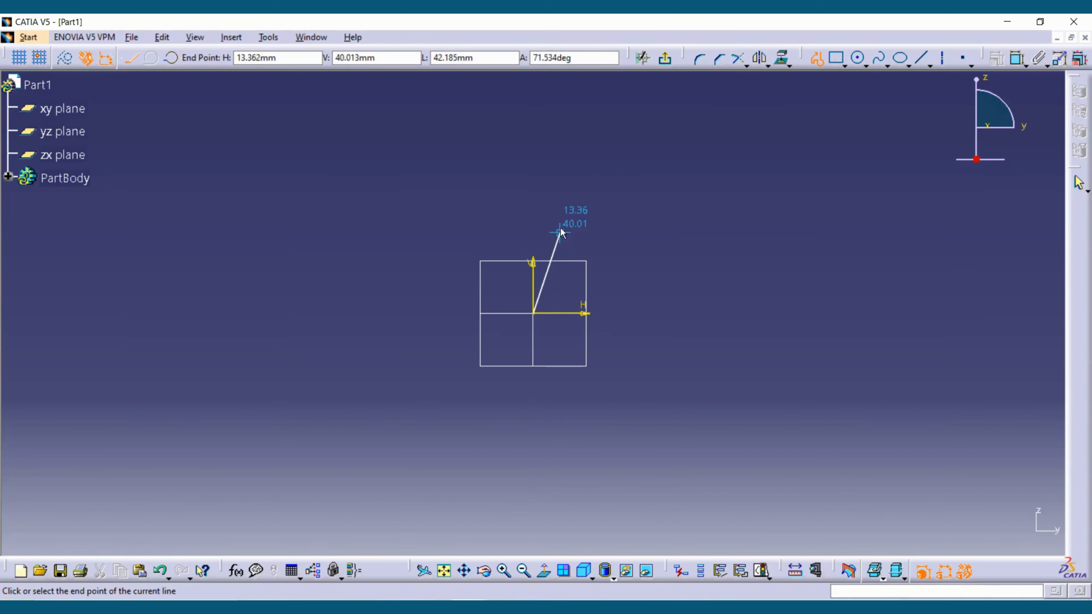
{"action": "left_click", "coordinate": [925, 314]}
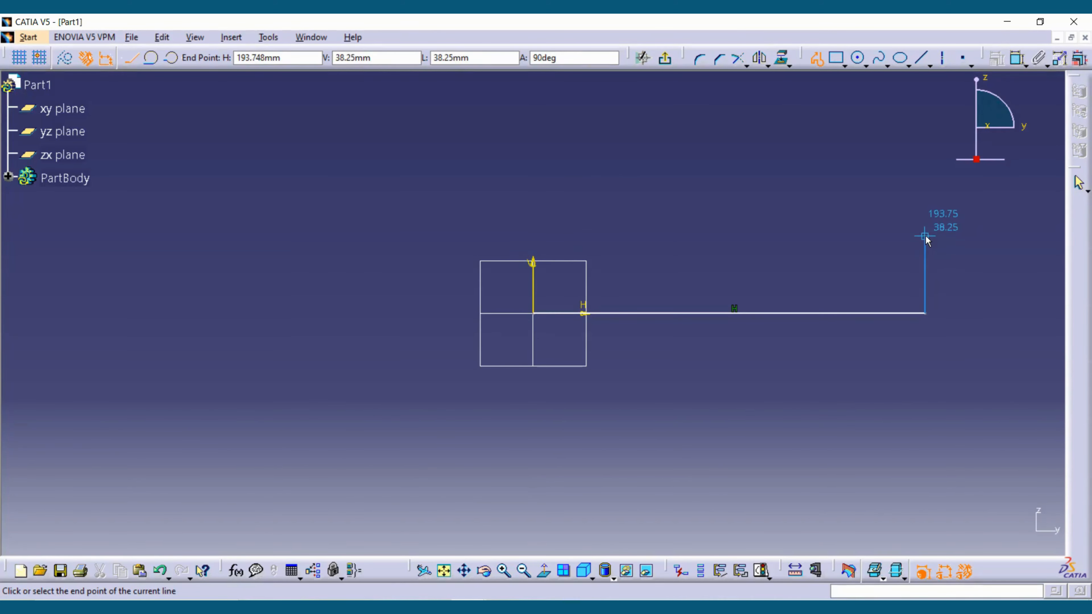
{"action": "left_click", "coordinate": [925, 236]}
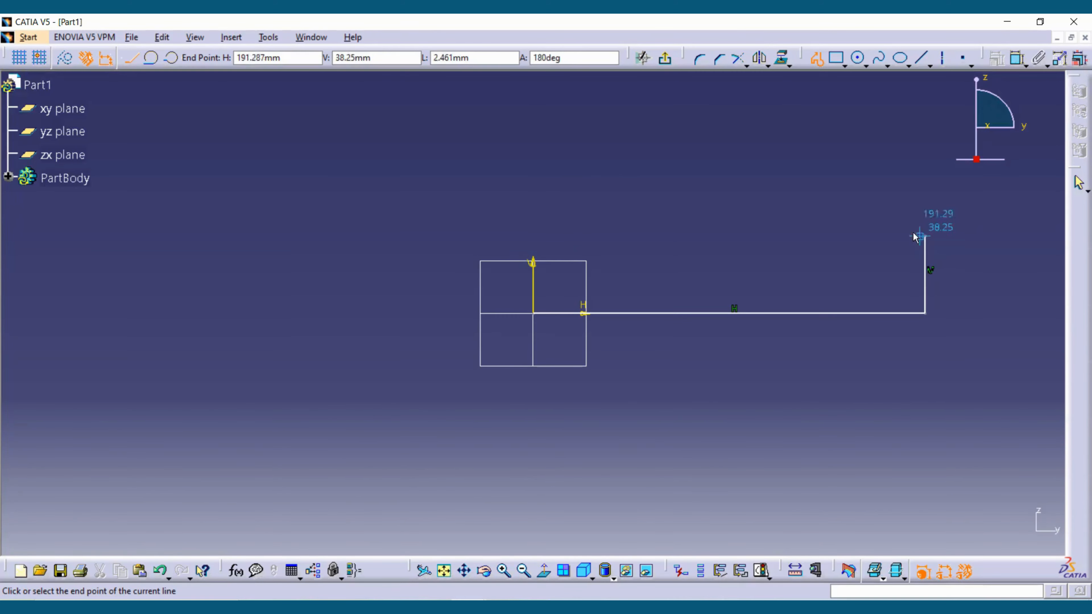
{"action": "left_click", "coordinate": [867, 236]}
{"action": "left_click", "coordinate": [867, 175]}
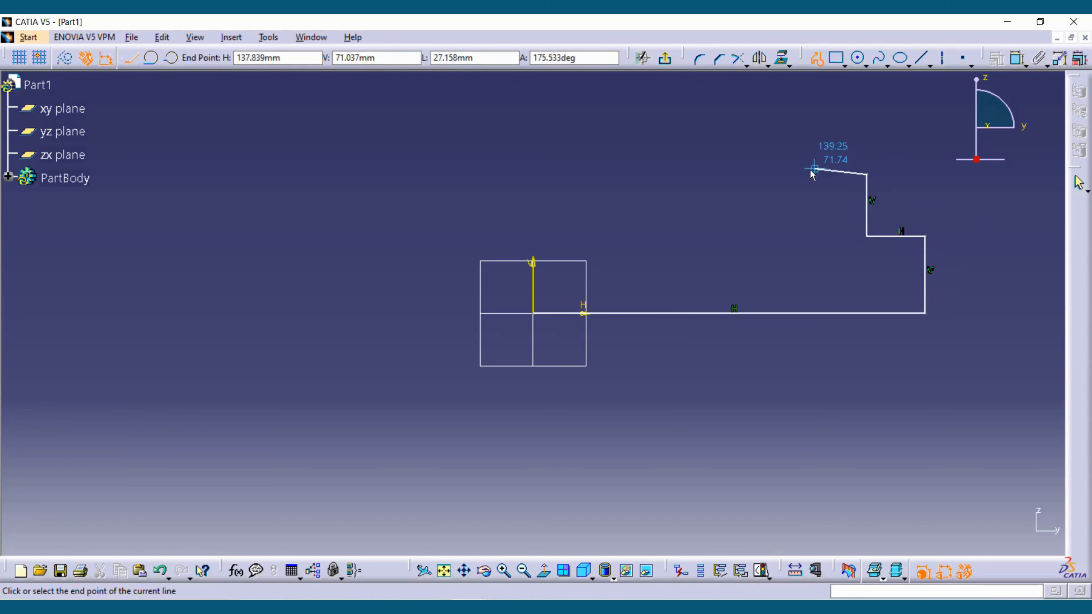
{"action": "left_click", "coordinate": [781, 174]}
{"action": "left_click", "coordinate": [781, 123]}
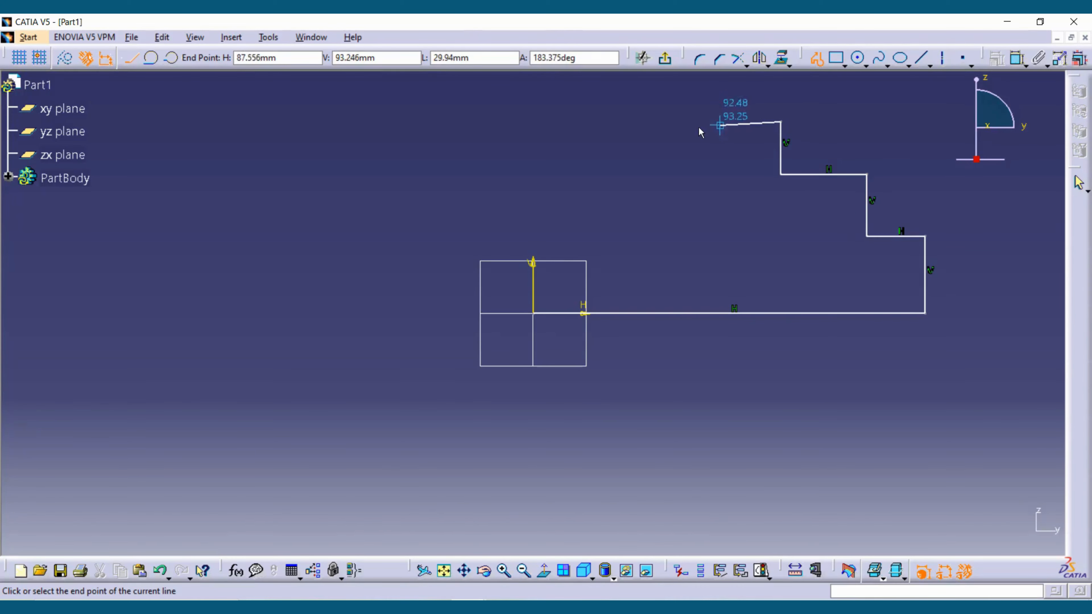
{"action": "left_click", "coordinate": [678, 123]}
{"action": "left_click", "coordinate": [678, 86]}
{"action": "left_click", "coordinate": [533, 86]}
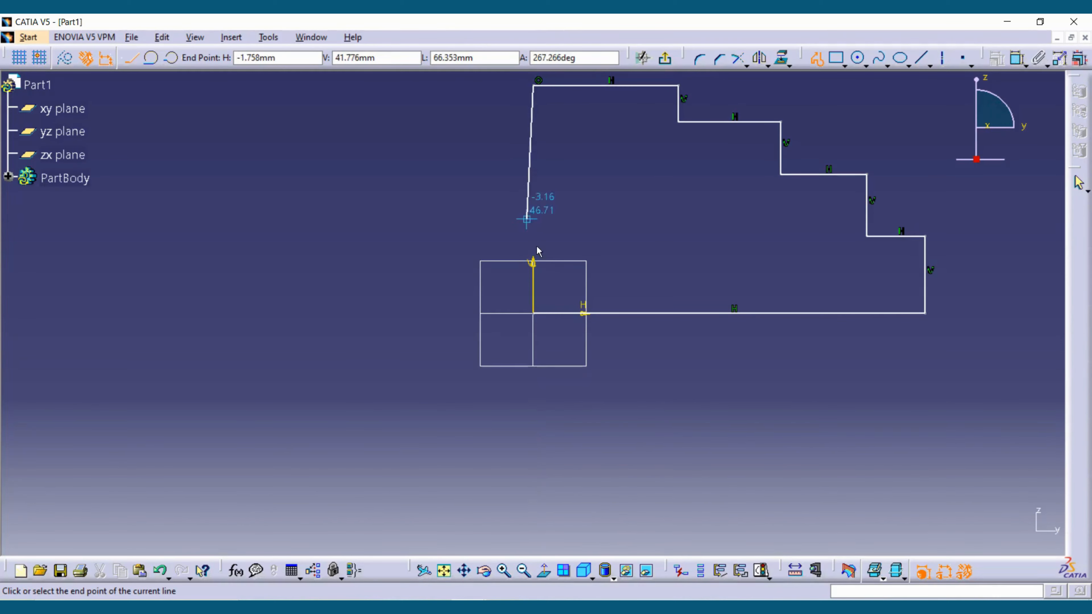
{"action": "left_click", "coordinate": [534, 314]}
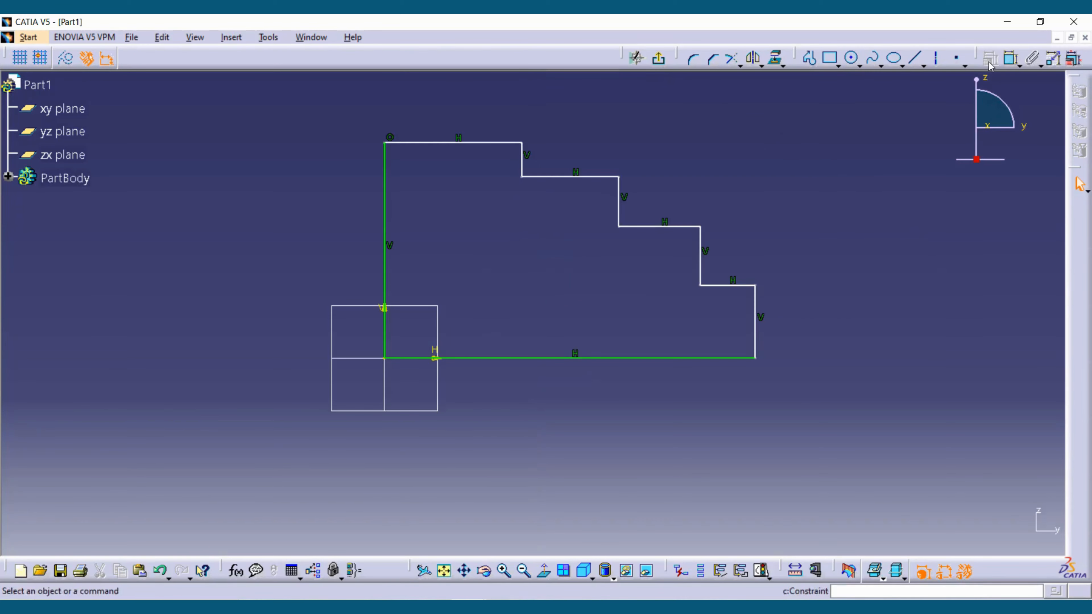
- Constrain the distance between the profile's highest horizontal edge and its base line to 100 mm
{"action": "left_click", "coordinate": [1011, 58]}
{"action": "left_click", "coordinate": [421, 143]}
{"action": "left_click", "coordinate": [448, 358]}
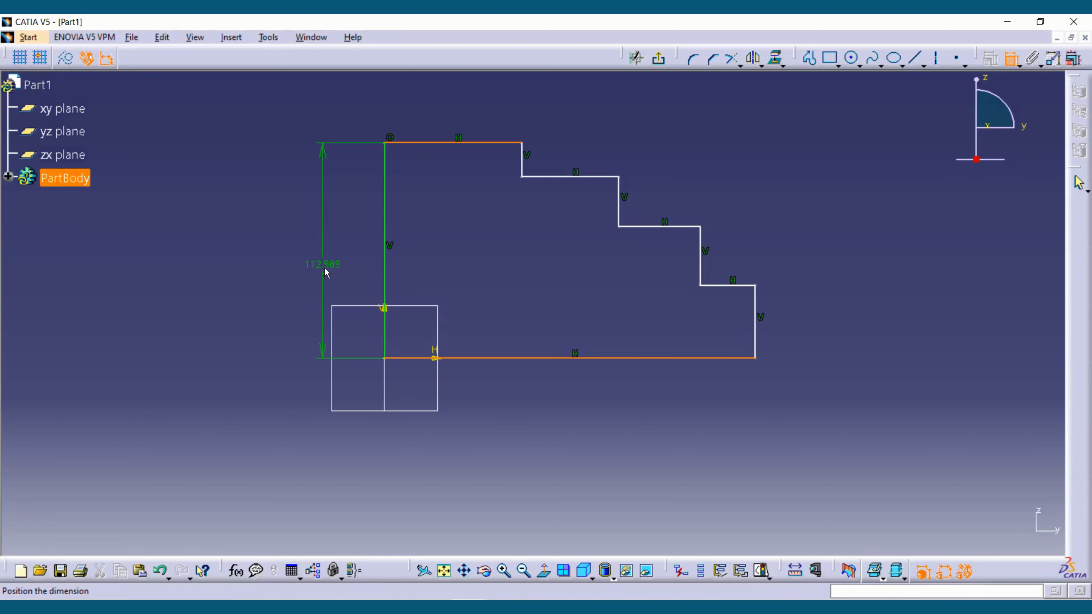
{"action": "left_click", "coordinate": [325, 272]}
{"action": "double_click", "coordinate": [352, 272]}
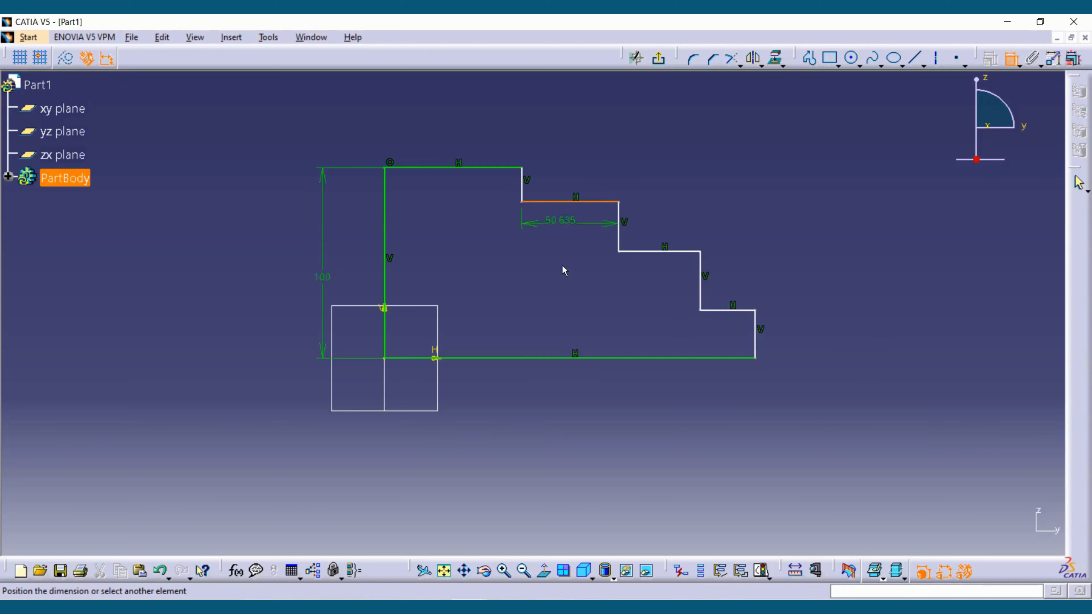
- Constrain the second-highest horizontal edge of the profile to 80 mm above the base line
{"action": "left_click", "coordinate": [565, 358]}
{"action": "left_click", "coordinate": [552, 303]}
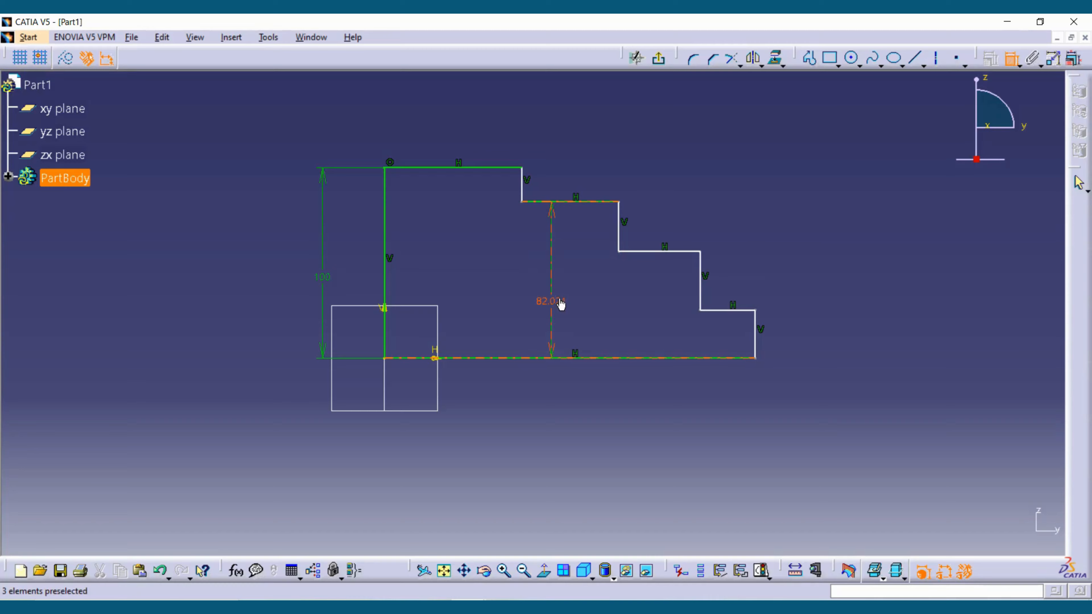
{"action": "double_click", "coordinate": [553, 301]}
{"action": "type", "text": "80"}
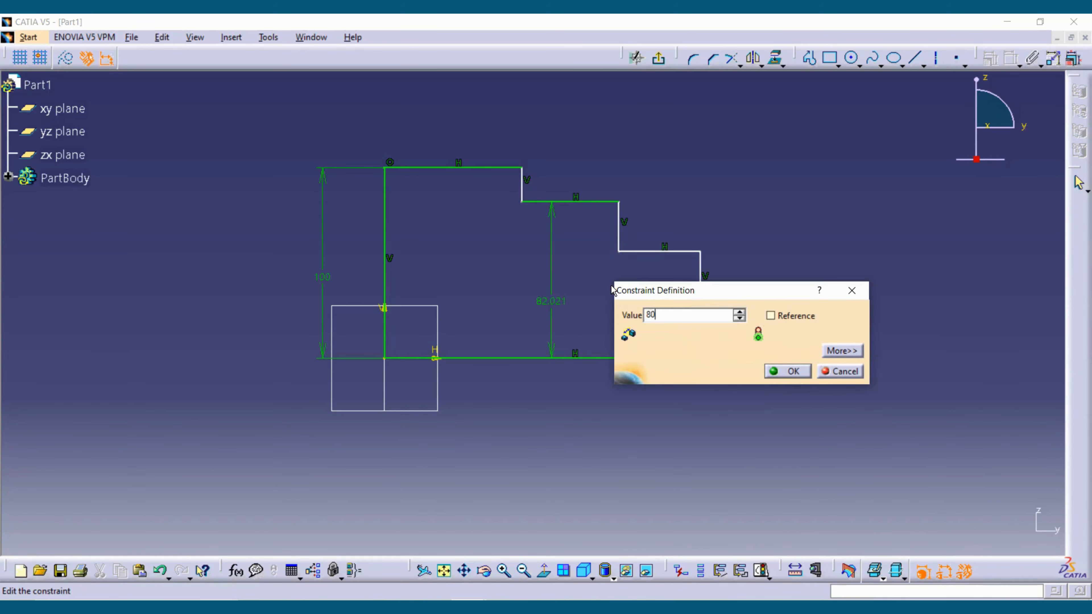
{"action": "key", "text": "Return"}
- Constrain the third horizontal edge of the profile to 50 mm above the base line
{"action": "left_click", "coordinate": [645, 256]}
{"action": "left_click", "coordinate": [654, 358]}
{"action": "left_click", "coordinate": [652, 326]}
{"action": "double_click", "coordinate": [656, 328]}
{"action": "type", "text": "50"}
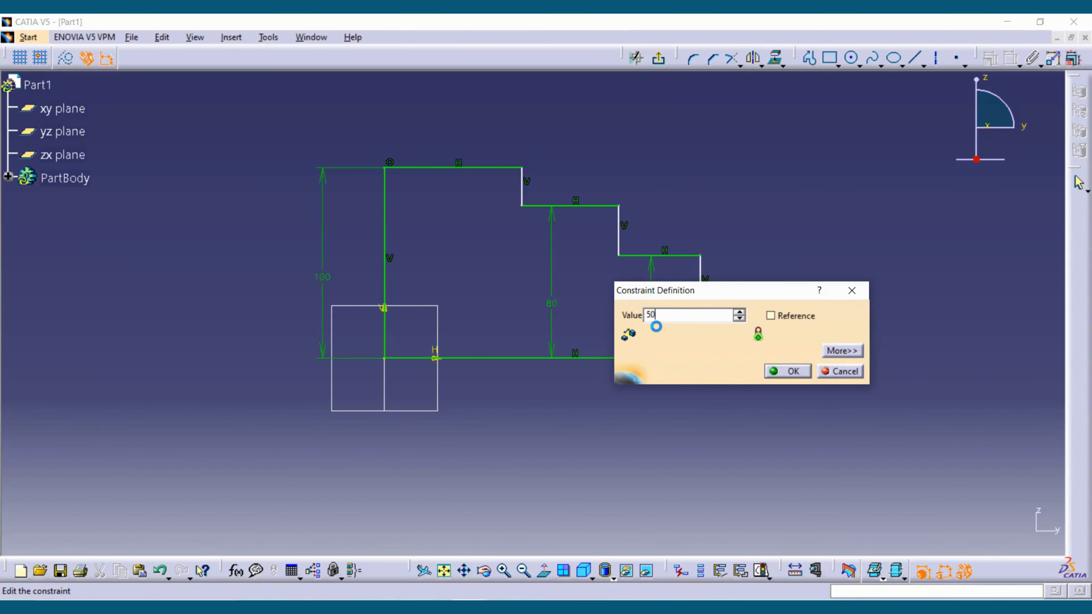
{"action": "key", "text": "Return"}
- Constrain the lowest step's horizontal edge to 25 mm above the base line
{"action": "left_click", "coordinate": [731, 321]}
{"action": "left_click", "coordinate": [735, 362]}
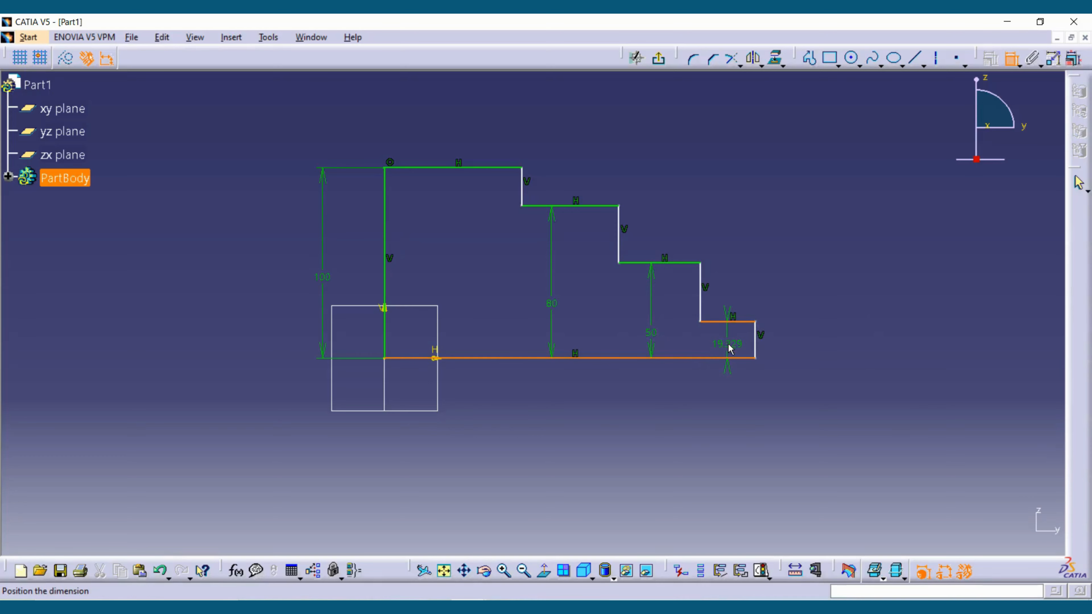
{"action": "left_click", "coordinate": [730, 335]}
{"action": "double_click", "coordinate": [730, 335]}
{"action": "type", "text": "25"}
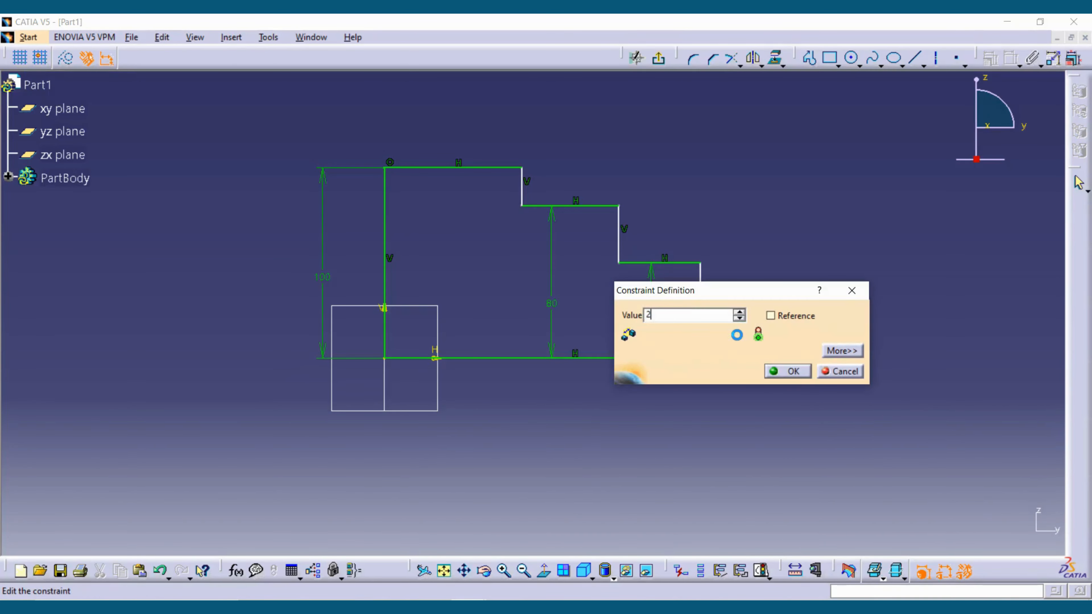
{"action": "key", "text": "Return"}
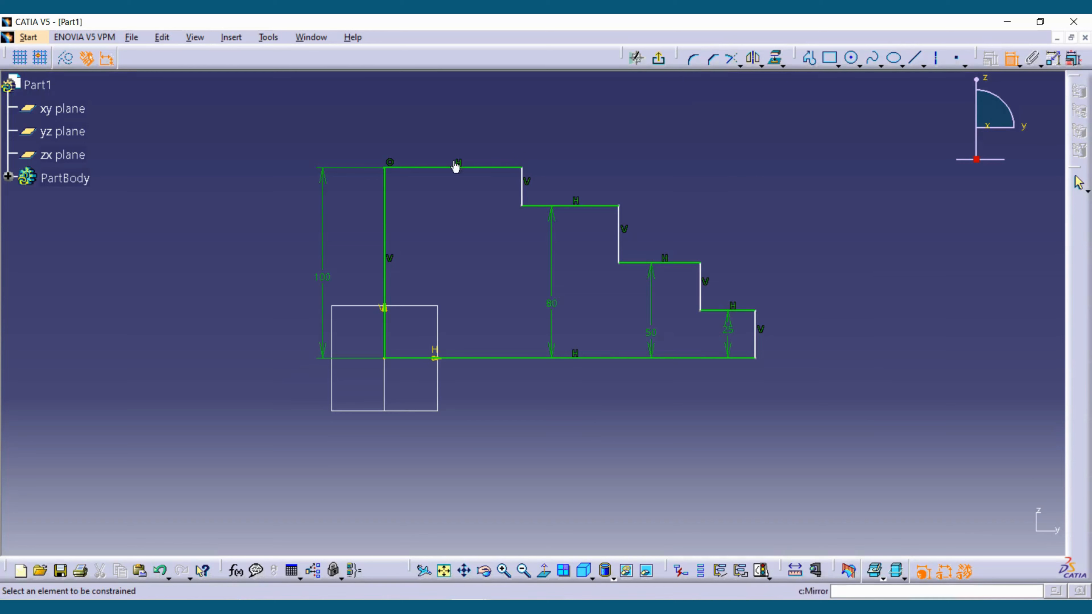
- Constrain the width of the highest step, from the vertical axis line to the first riser, to 65 mm
{"action": "left_click", "coordinate": [386, 186]}
{"action": "left_click", "coordinate": [522, 185]}
{"action": "left_click", "coordinate": [495, 141]}
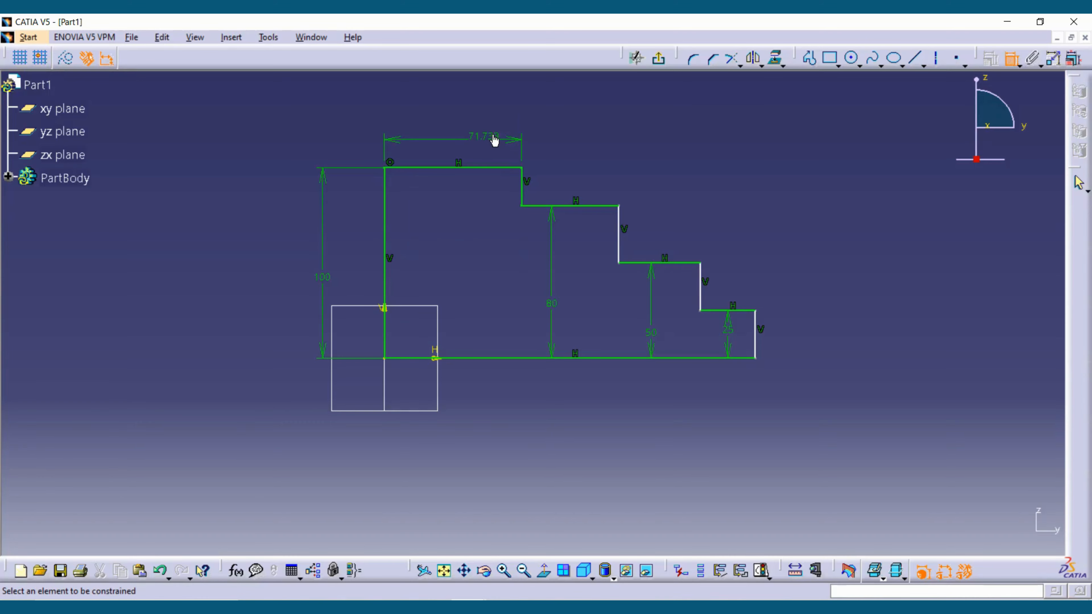
{"action": "double_click", "coordinate": [494, 136]}
{"action": "type", "text": "65"}
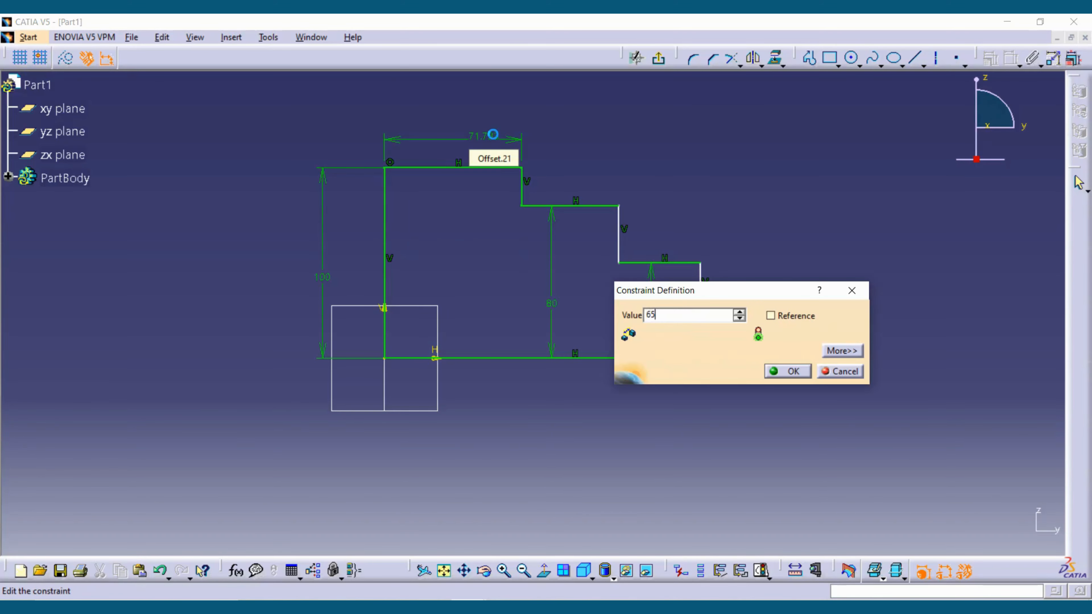
{"action": "key", "text": "Return"}
- Constrain the width of the second step, between the first and second risers, to 60 mm
{"action": "left_click", "coordinate": [509, 193]}
{"action": "left_click", "coordinate": [619, 217]}
{"action": "left_click", "coordinate": [604, 189]}
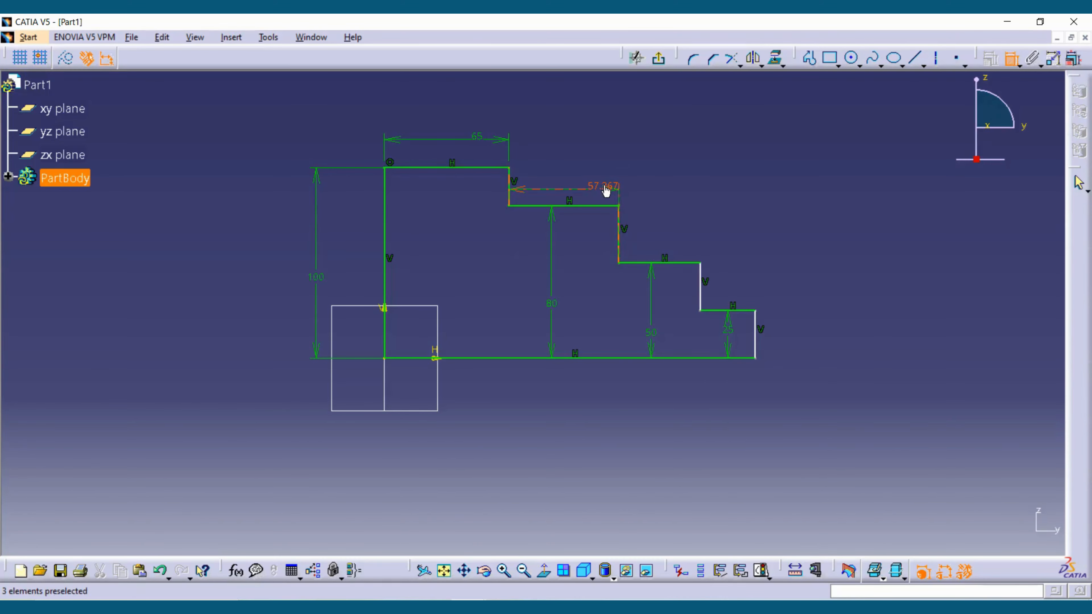
{"action": "double_click", "coordinate": [604, 186]}
{"action": "type", "text": "60"}
{"action": "key", "text": "Return"}
- Constrain the width of the third step, between its two neighbouring vertical edges, to 40 mm
{"action": "left_click", "coordinate": [624, 241]}
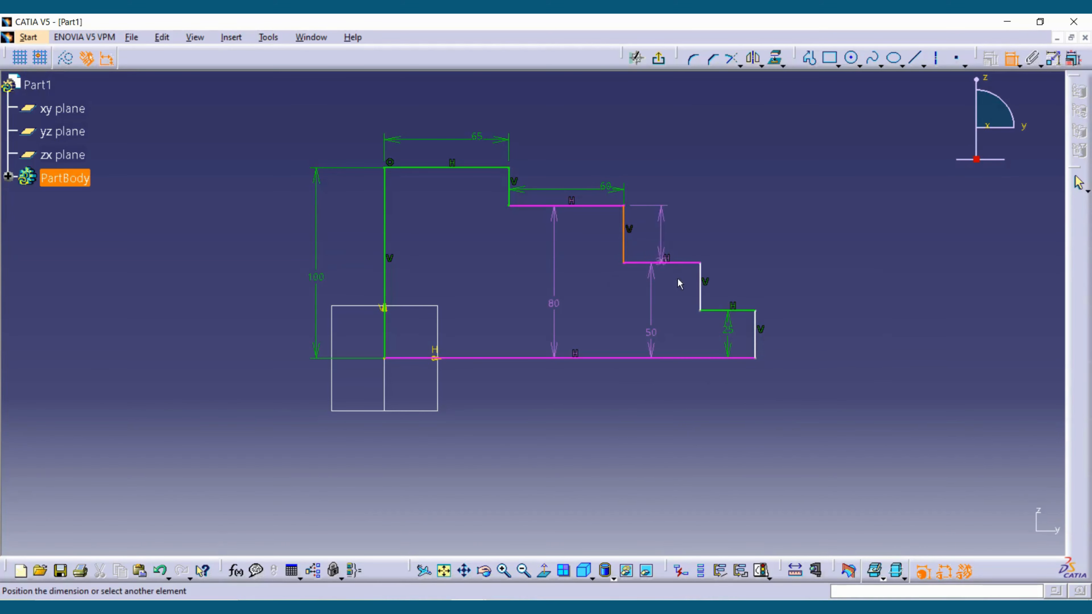
{"action": "left_click", "coordinate": [716, 302]}
{"action": "left_click", "coordinate": [684, 235]}
{"action": "double_click", "coordinate": [684, 234]}
{"action": "type", "text": "40"}
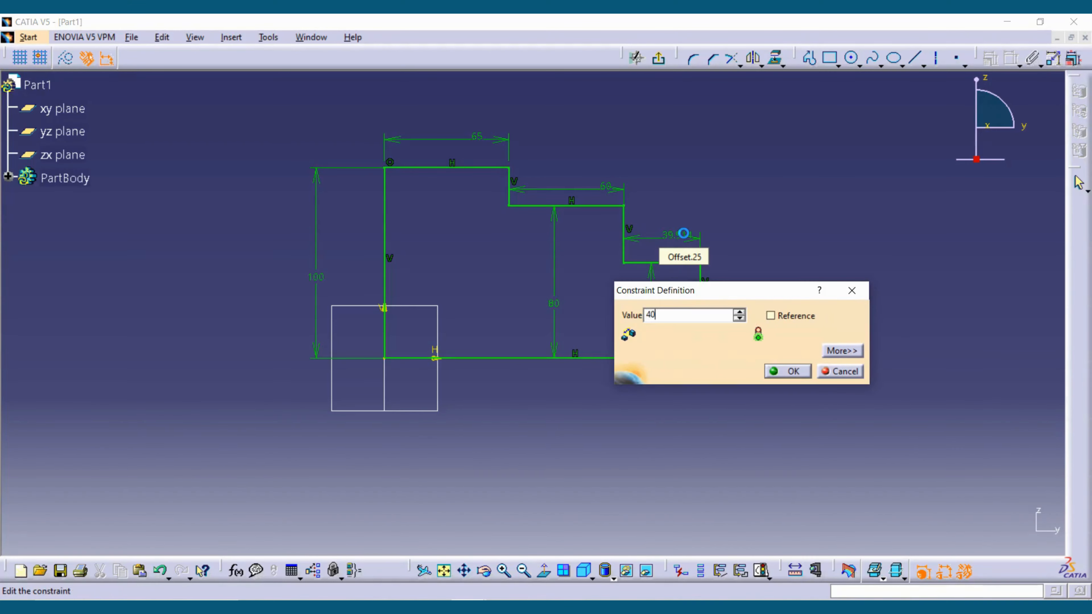
{"action": "key", "text": "Return"}
- Dimension the lowest step's horizontal edge and set its length to 35 mm
{"action": "left_click", "coordinate": [750, 310]}
{"action": "left_click", "coordinate": [758, 278]}
{"action": "double_click", "coordinate": [757, 278]}
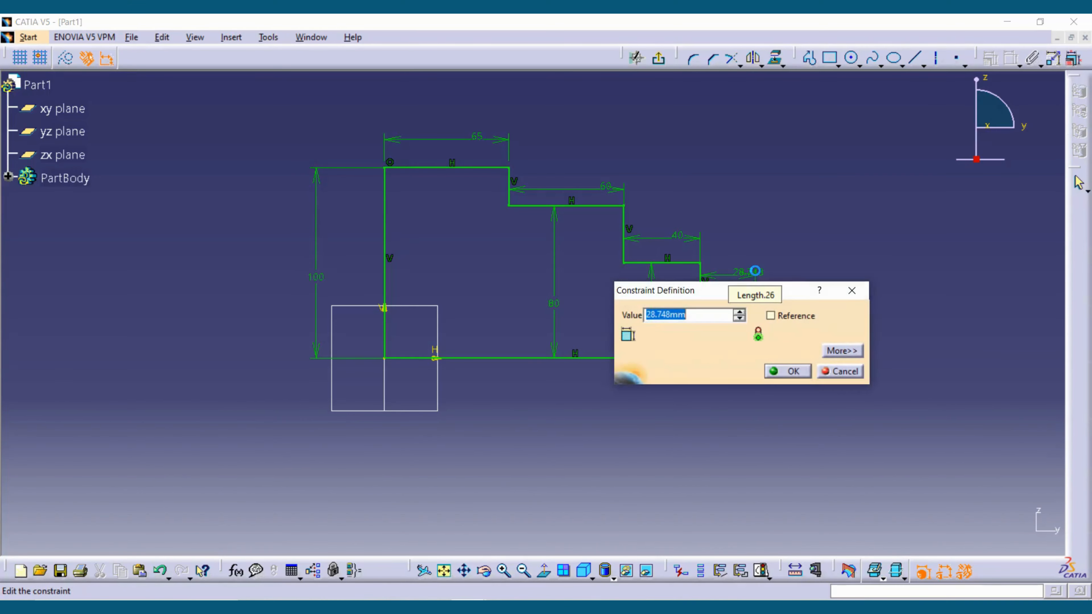
{"action": "type", "text": "35"}
{"action": "key", "text": "Return"}
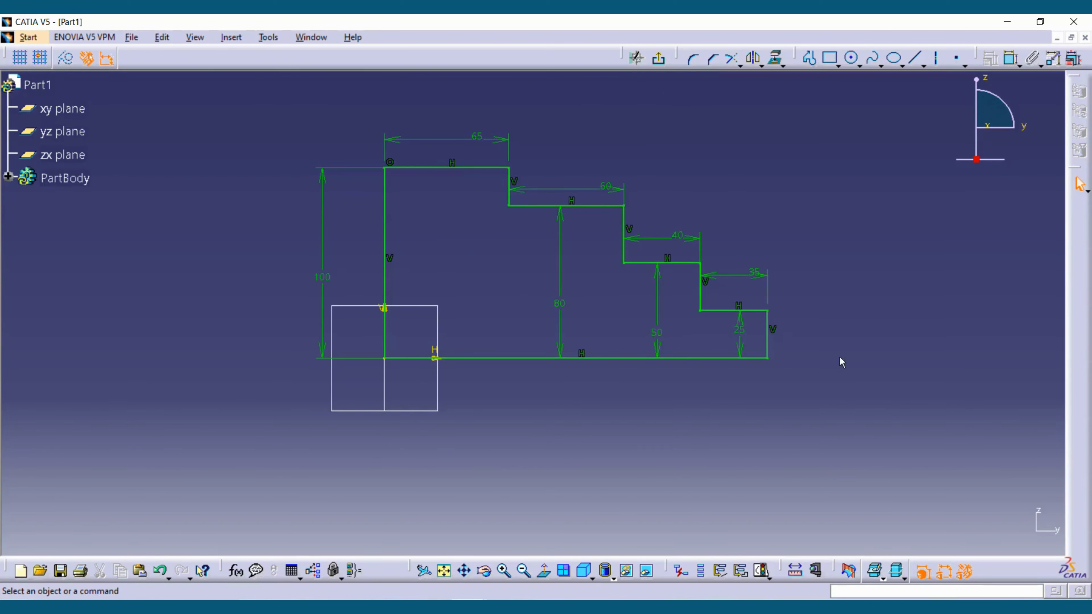
- Leave the sketch and revolve the stepped profile 360 degrees about its long base edge with the Shaft command
{"action": "left_click", "coordinate": [661, 59]}
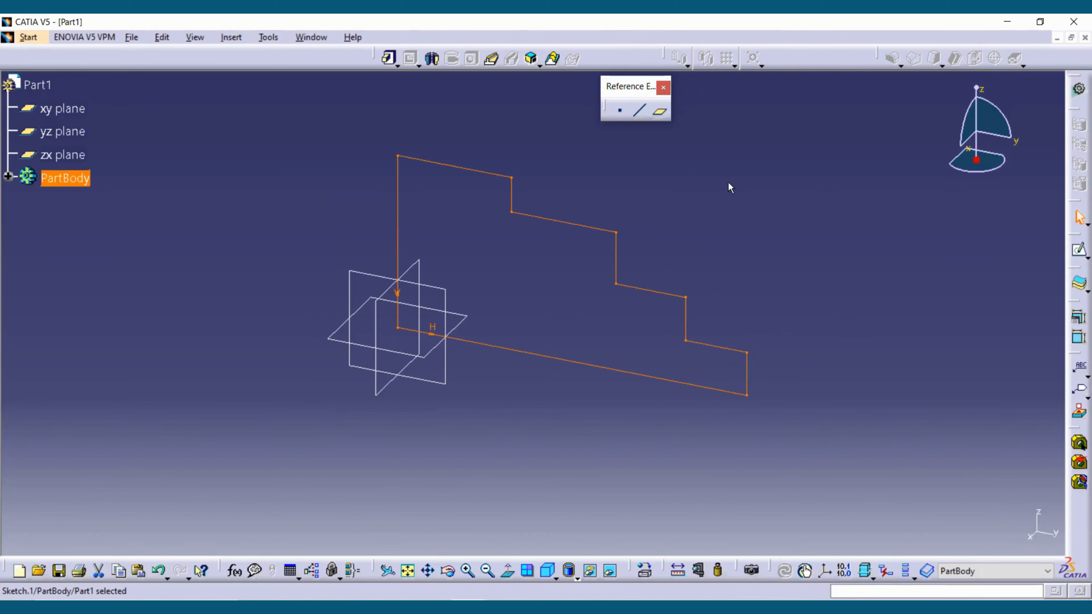
{"action": "left_click", "coordinate": [432, 60]}
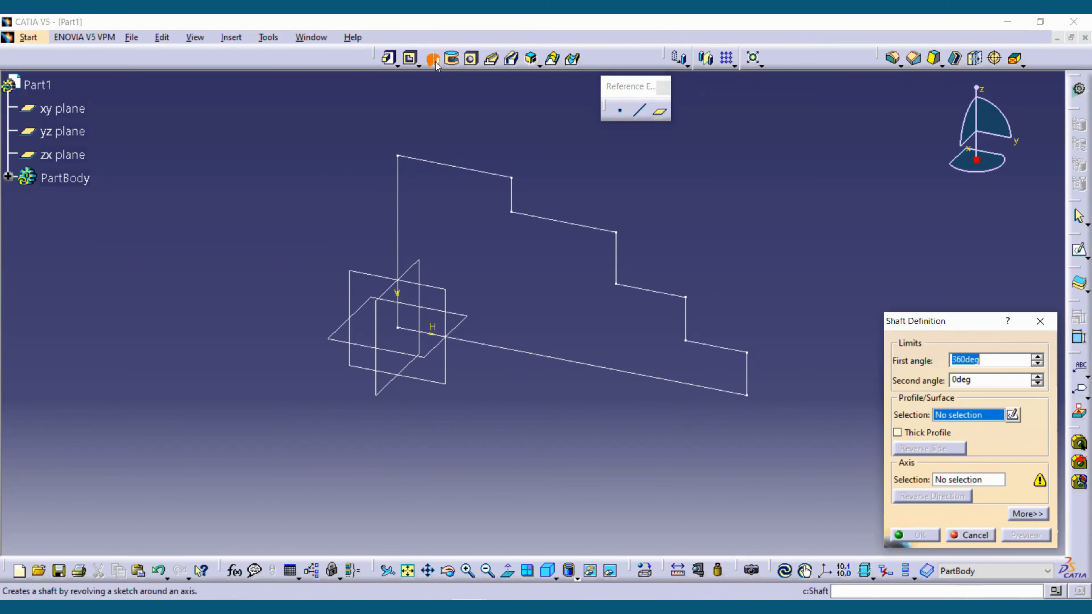
{"action": "left_click_drag", "start_coordinate": [915, 325], "coordinate": [784, 109]}
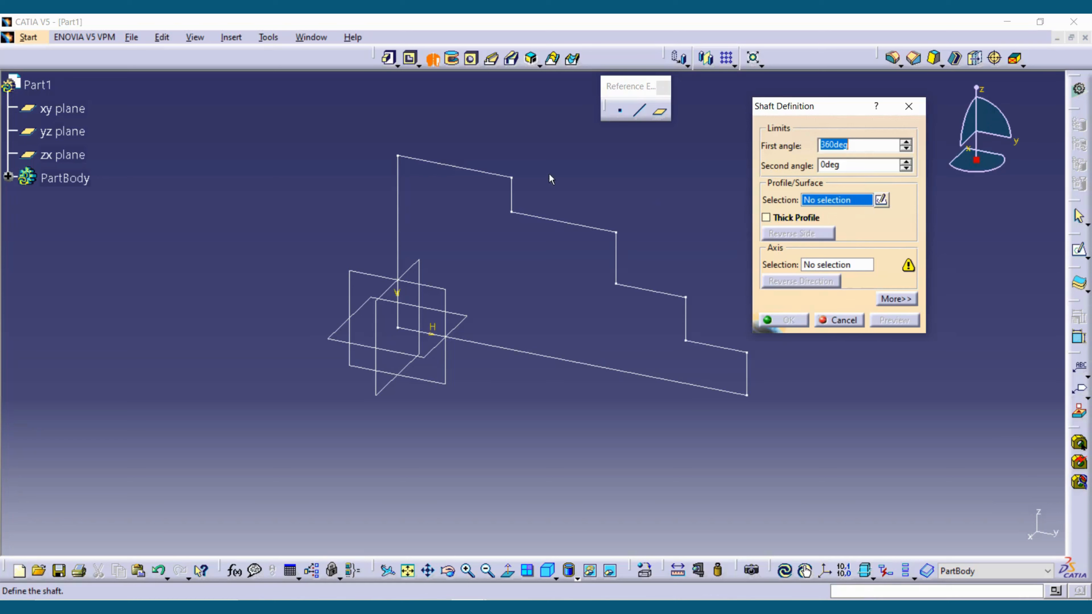
{"action": "left_click", "coordinate": [500, 173]}
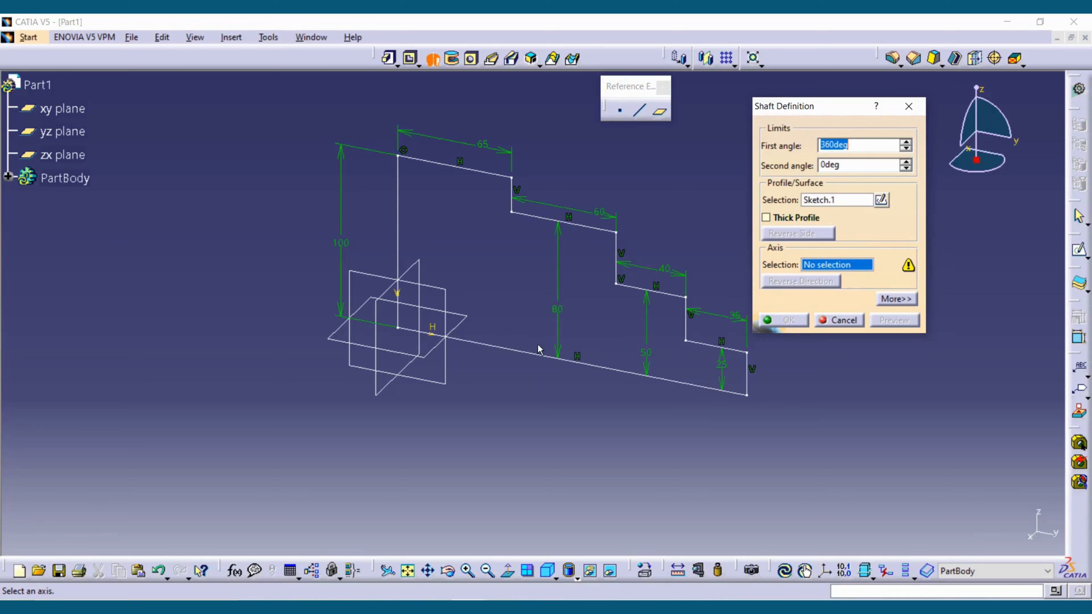
{"action": "left_click", "coordinate": [625, 371]}
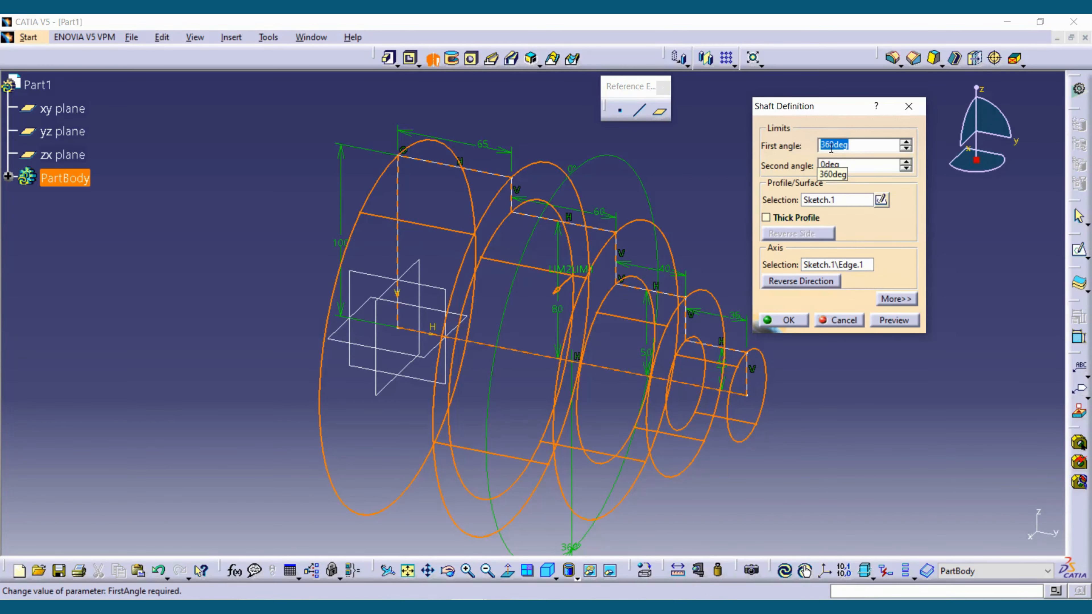
{"action": "left_click", "coordinate": [895, 320]}
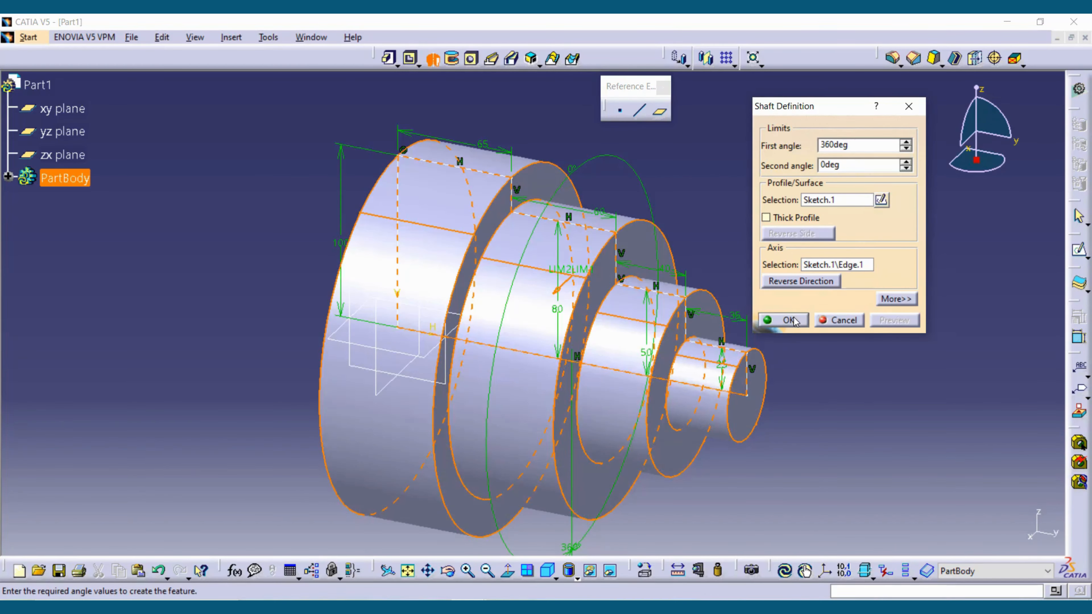
{"action": "left_click", "coordinate": [783, 320]}
- Start a sketch on the yz plane of the revolved part, viewed square-on from the side
{"action": "middle_click_drag", "start_coordinate": [824, 359], "coordinate": [436, 353]}
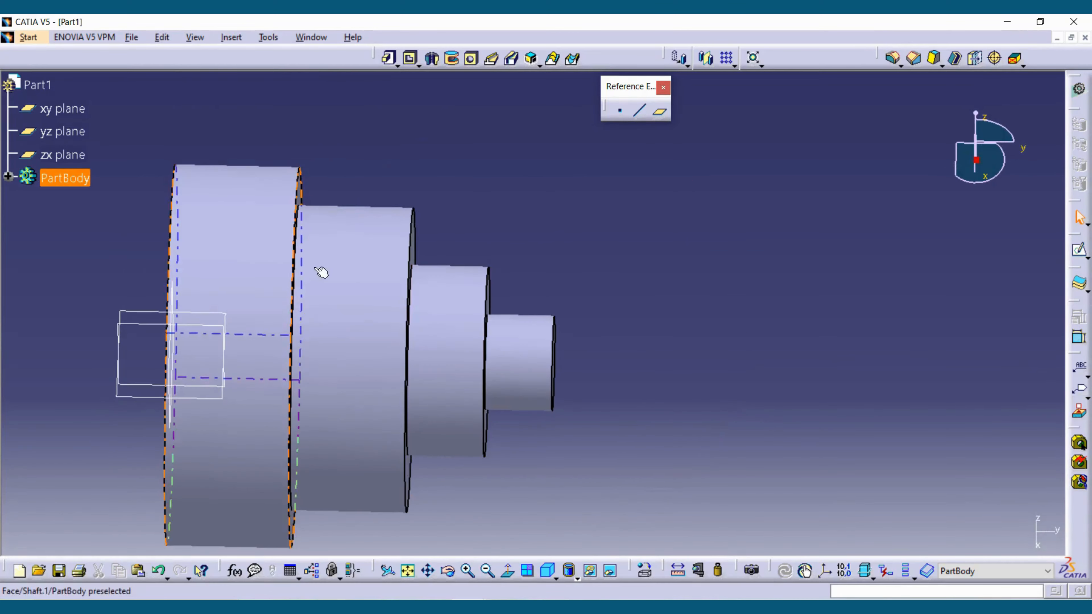
{"action": "mouse_move", "coordinate": [686, 334]}
{"action": "middle_mouse_down"}
{"action": "mouse_move", "coordinate": [830, 332]}
{"action": "mouse_move", "coordinate": [822, 249]}
{"action": "middle_mouse_up"}
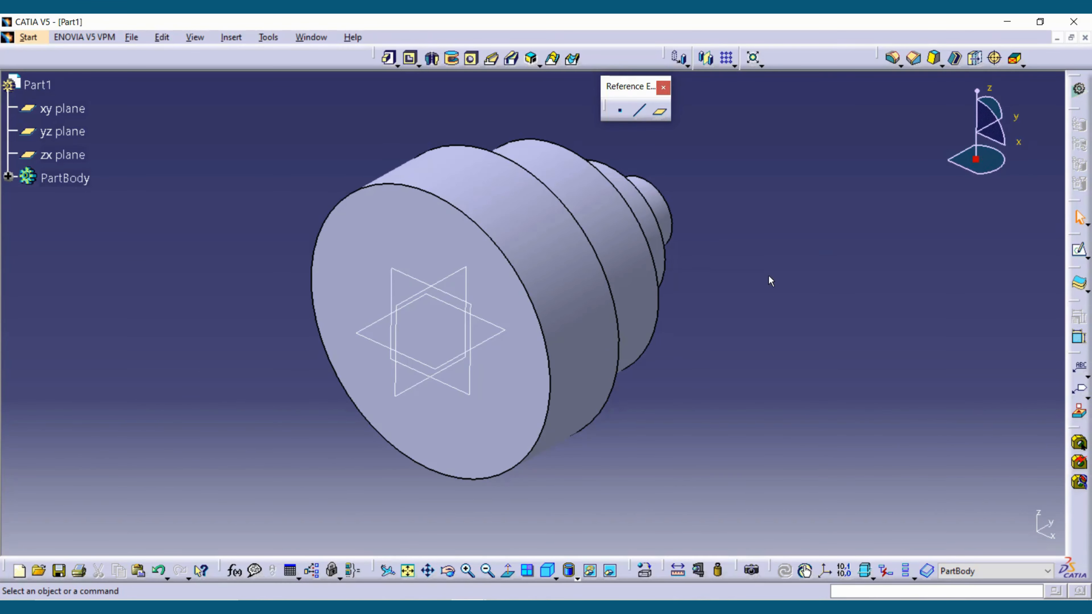
{"action": "left_click", "coordinate": [454, 274]}
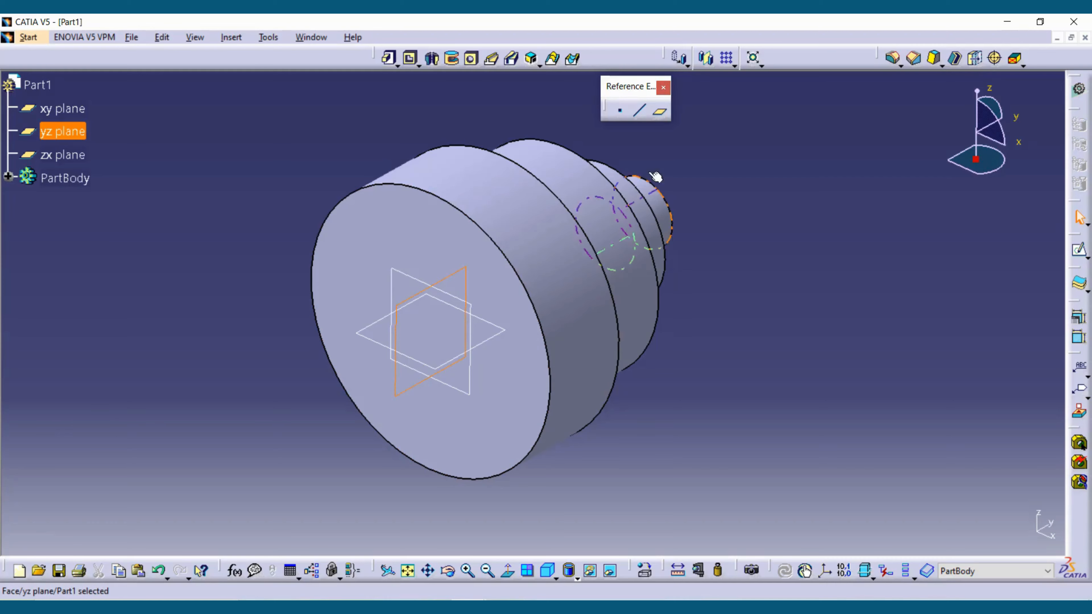
{"action": "left_click", "coordinate": [1079, 249]}
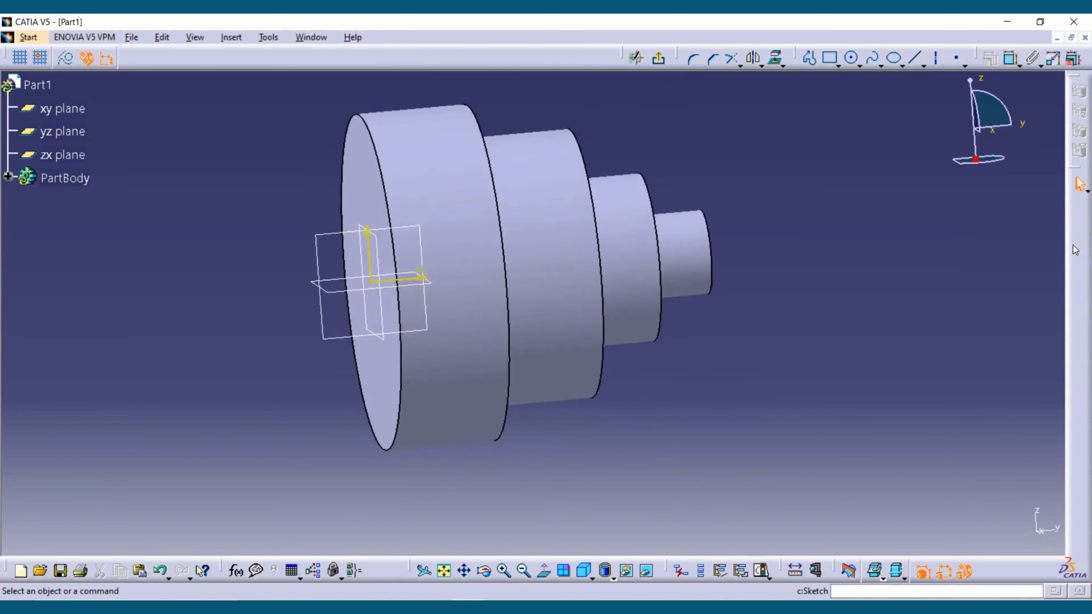
{"action": "middle_click_drag", "start_coordinate": [600, 264], "coordinate": [738, 297]}
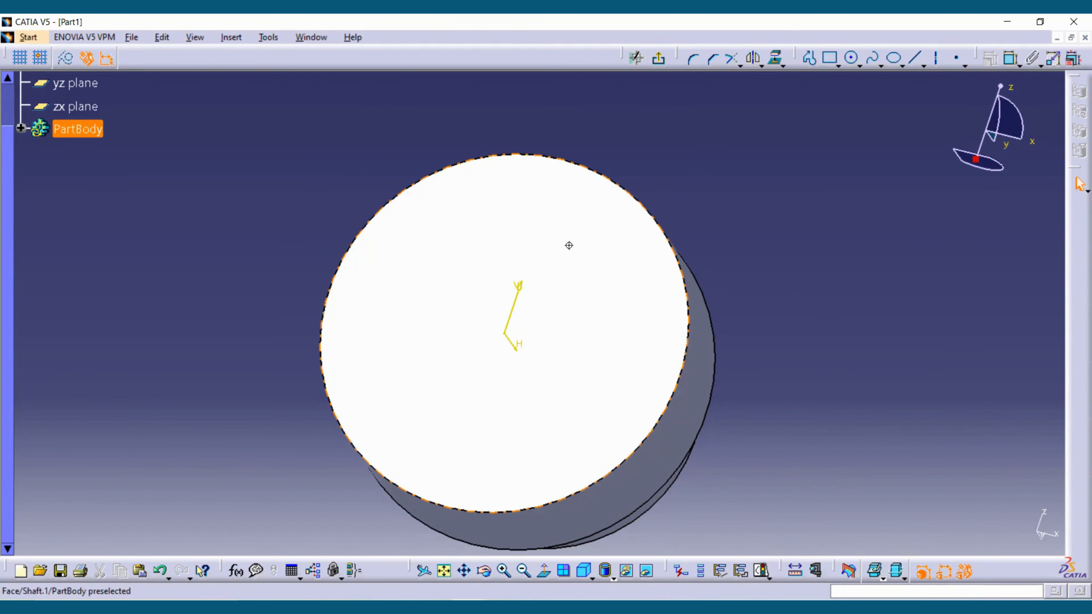
{"action": "middle_click_drag", "start_coordinate": [569, 245], "coordinate": [415, 323]}
{"action": "middle_click_drag", "start_coordinate": [424, 284], "coordinate": [658, 388]}
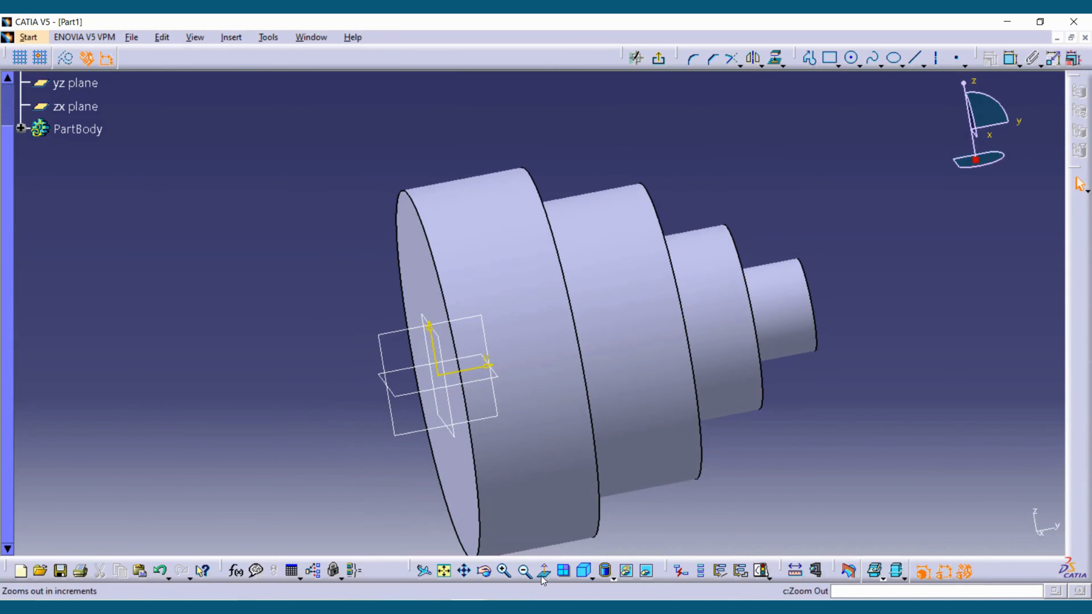
{"action": "left_click", "coordinate": [647, 571]}
{"action": "middle_click_drag", "start_coordinate": [749, 155], "coordinate": [789, 152]}
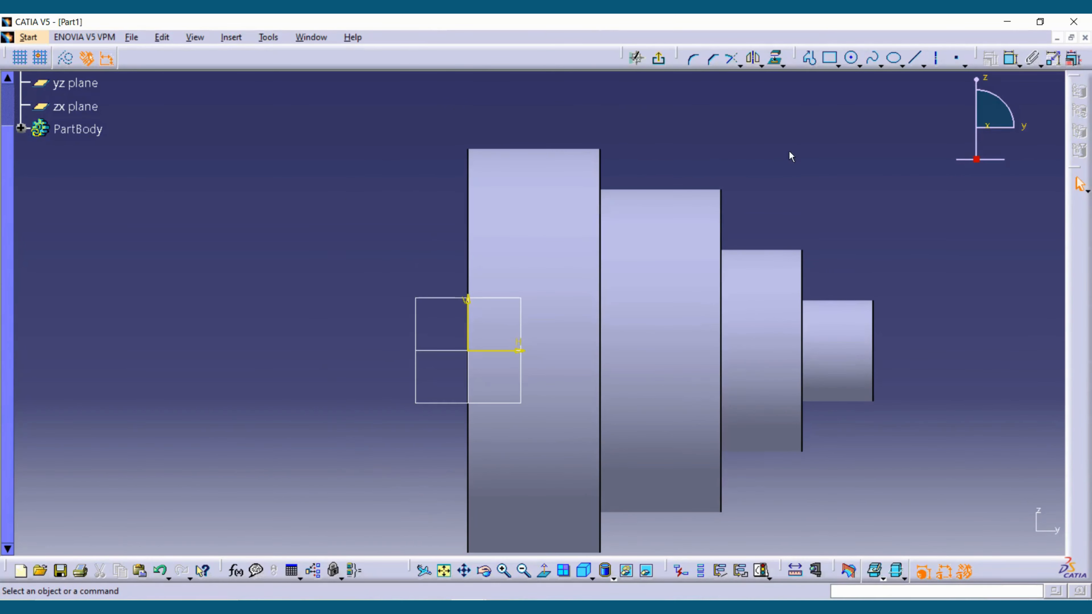
- Sketch a rectangle about 52 mm wide and 20 mm high across the upper edge of the largest step
{"action": "left_click", "coordinate": [832, 60]}
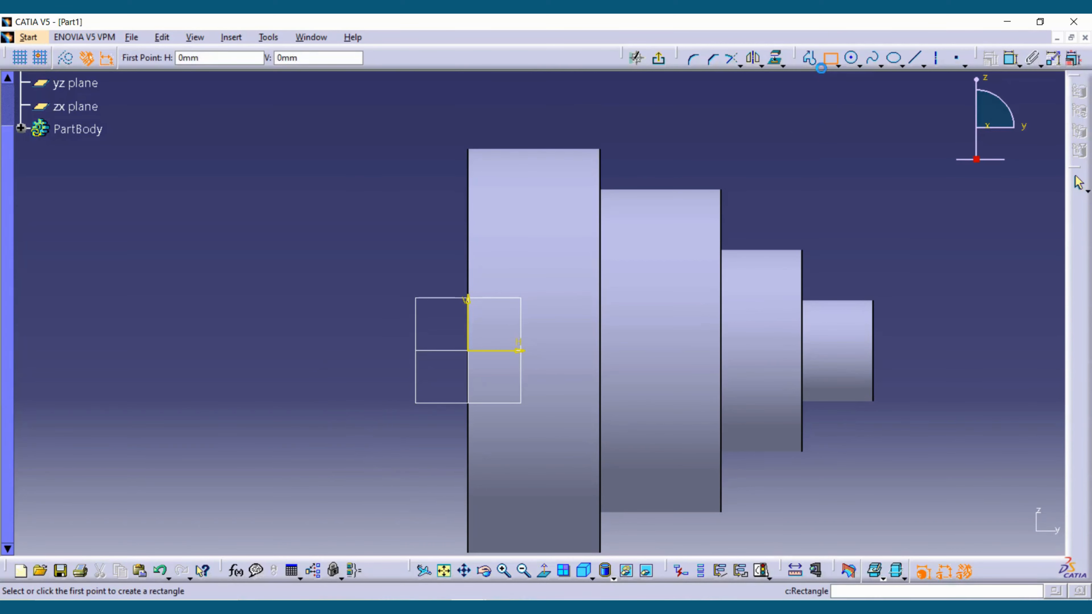
{"action": "left_click", "coordinate": [481, 128]}
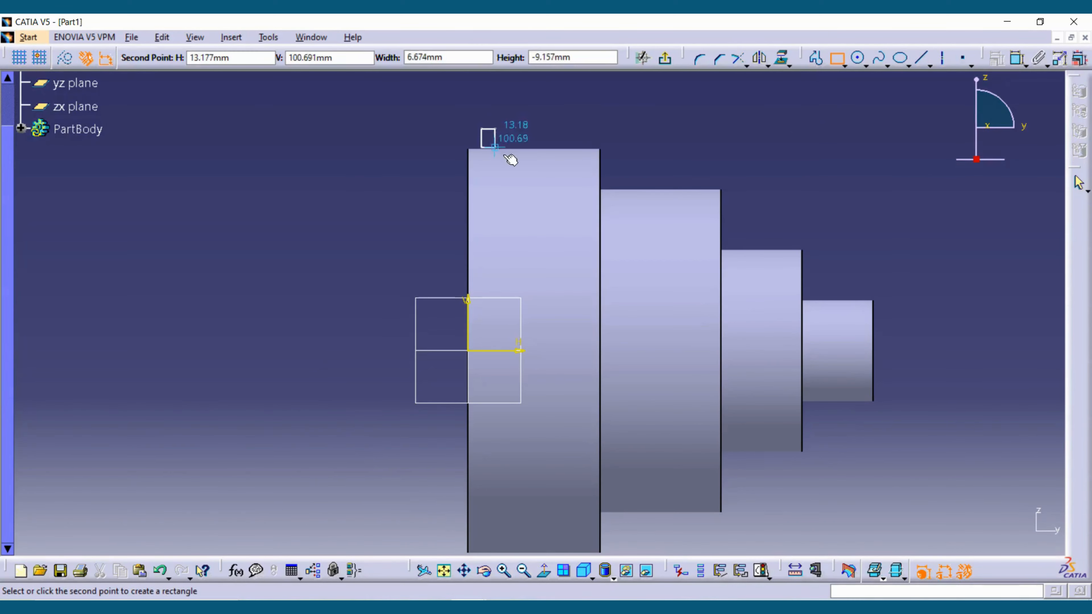
{"action": "left_click", "coordinate": [592, 170]}
- Dimension the rectangle's lower edge from the horizontal axis and set the distance to 90 mm
{"action": "middle_click_drag", "start_coordinate": [705, 171], "coordinate": [654, 118], "text": "ctrl"}
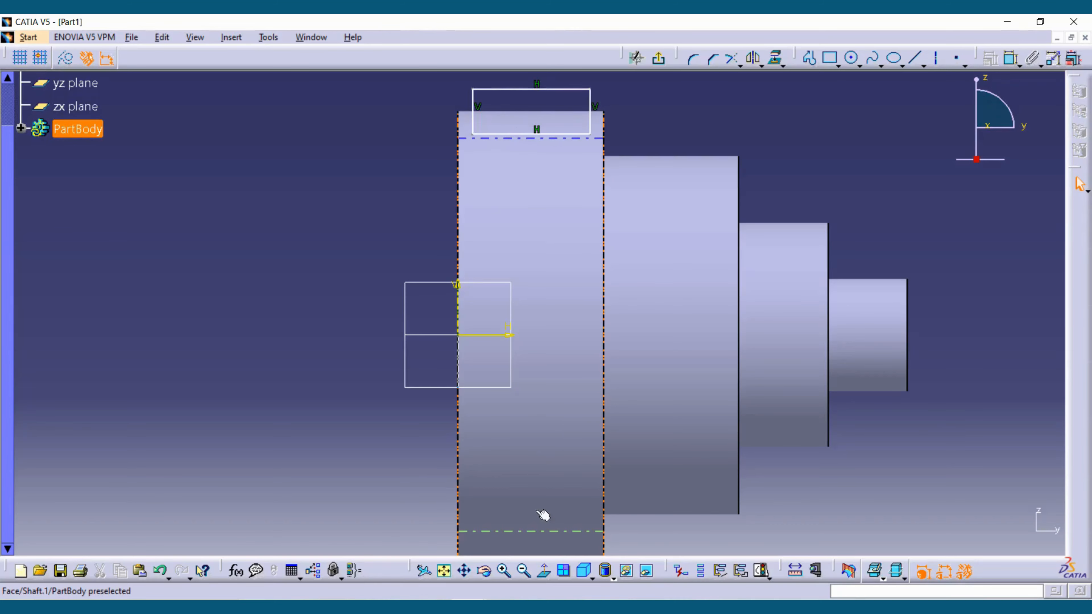
{"action": "mouse_move", "coordinate": [729, 298]}
{"action": "middle_mouse_down"}
{"action": "mouse_move", "coordinate": [724, 269]}
{"action": "mouse_move", "coordinate": [721, 280]}
{"action": "middle_mouse_up"}
{"action": "middle_click_drag", "start_coordinate": [721, 279], "coordinate": [723, 293], "text": "ctrl"}
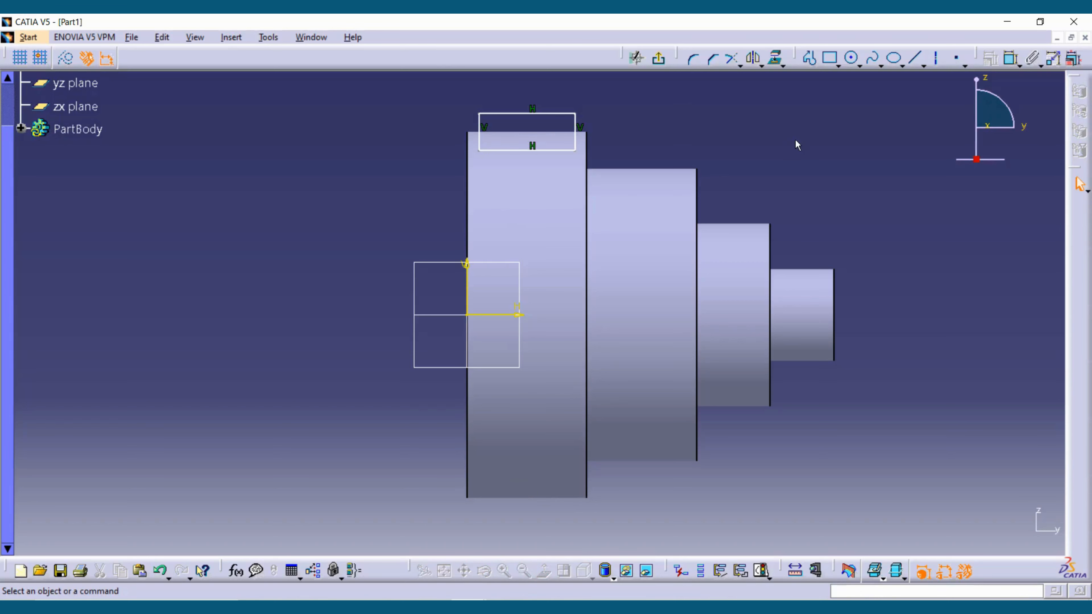
{"action": "left_click", "coordinate": [1010, 64]}
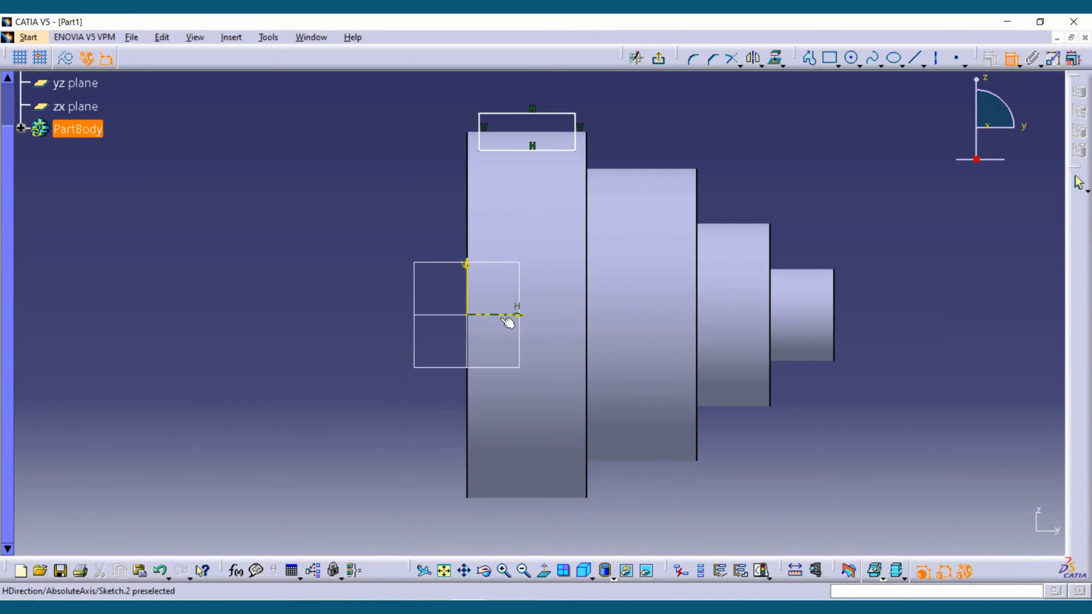
{"action": "left_click", "coordinate": [504, 151]}
{"action": "left_click", "coordinate": [494, 315]}
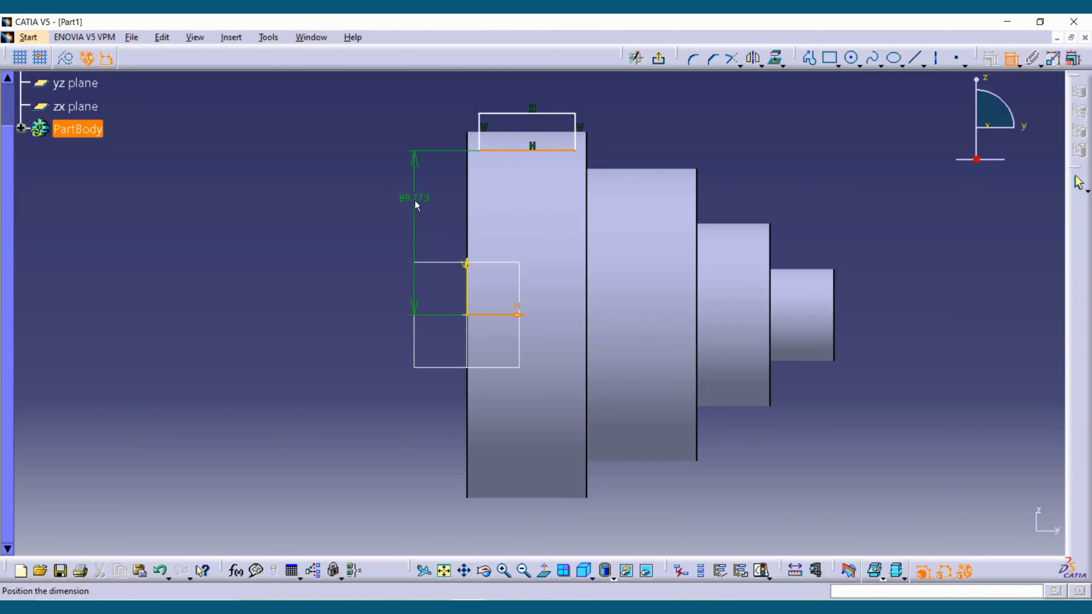
{"action": "left_click", "coordinate": [416, 205]}
{"action": "double_click", "coordinate": [413, 200]}
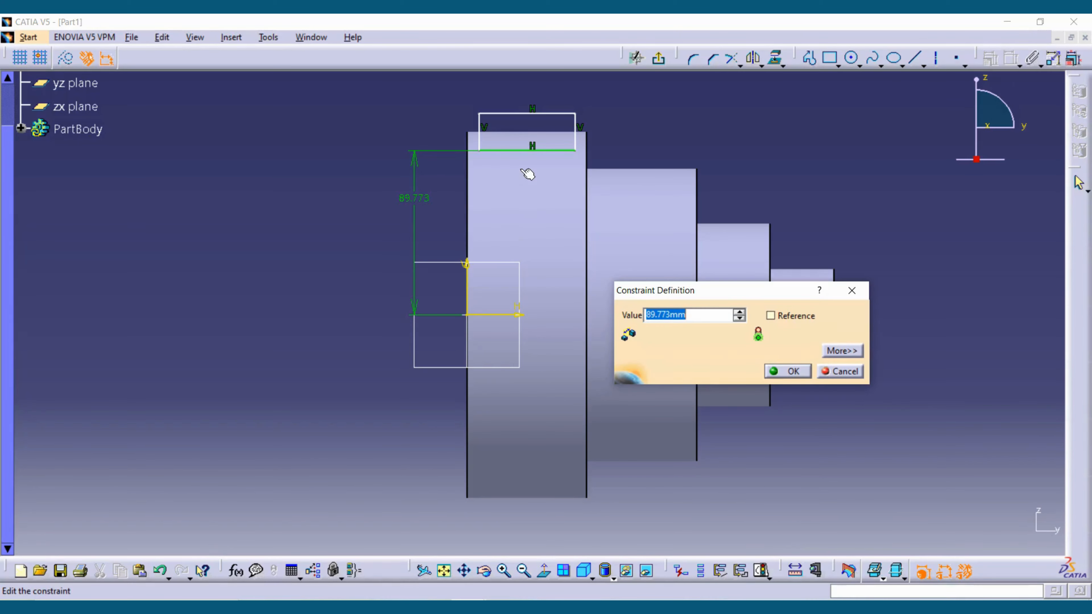
{"action": "type", "text": "90"}
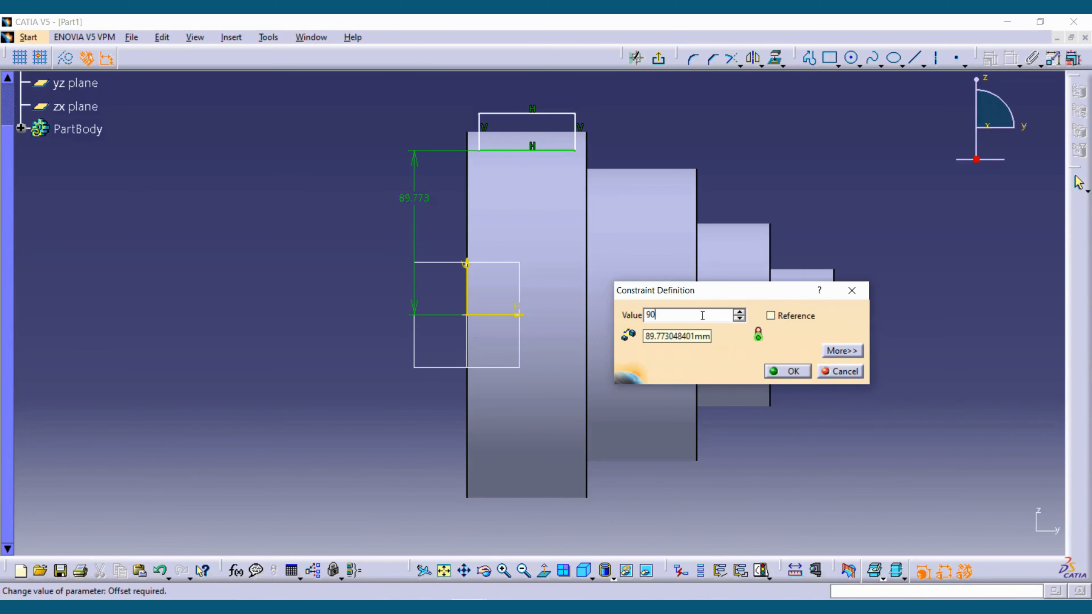
{"action": "key", "text": "Return"}
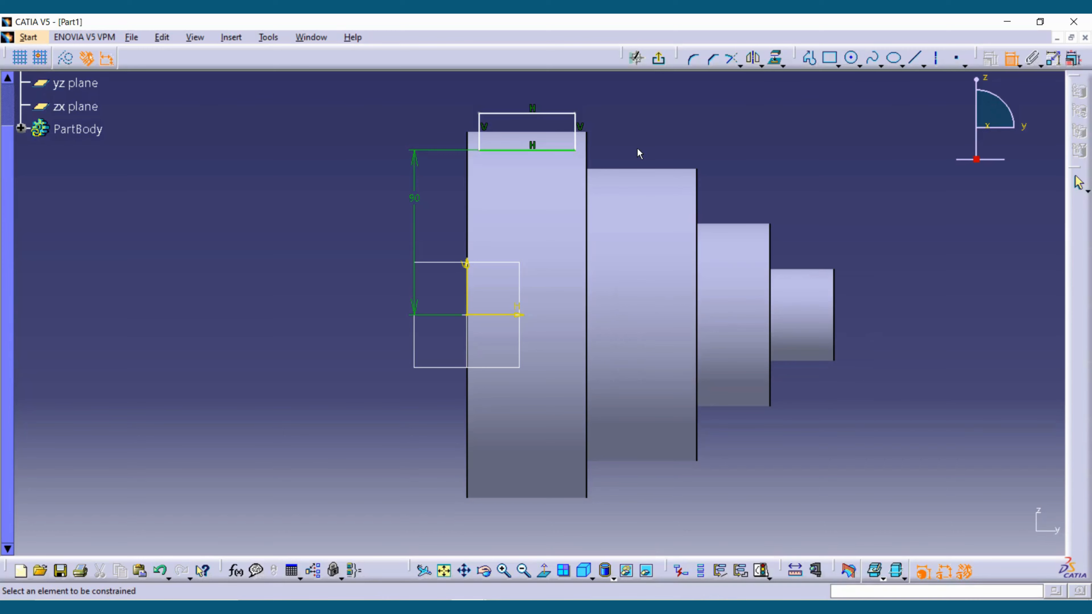
- Try to constrain the offset between the rectangle's right side and the largest step's right edge
{"action": "left_click", "coordinate": [576, 137]}
{"action": "left_click", "coordinate": [587, 150]}
{"action": "left_click", "coordinate": [600, 105]}
{"action": "double_click", "coordinate": [602, 105]}
{"action": "type", "text": "0"}
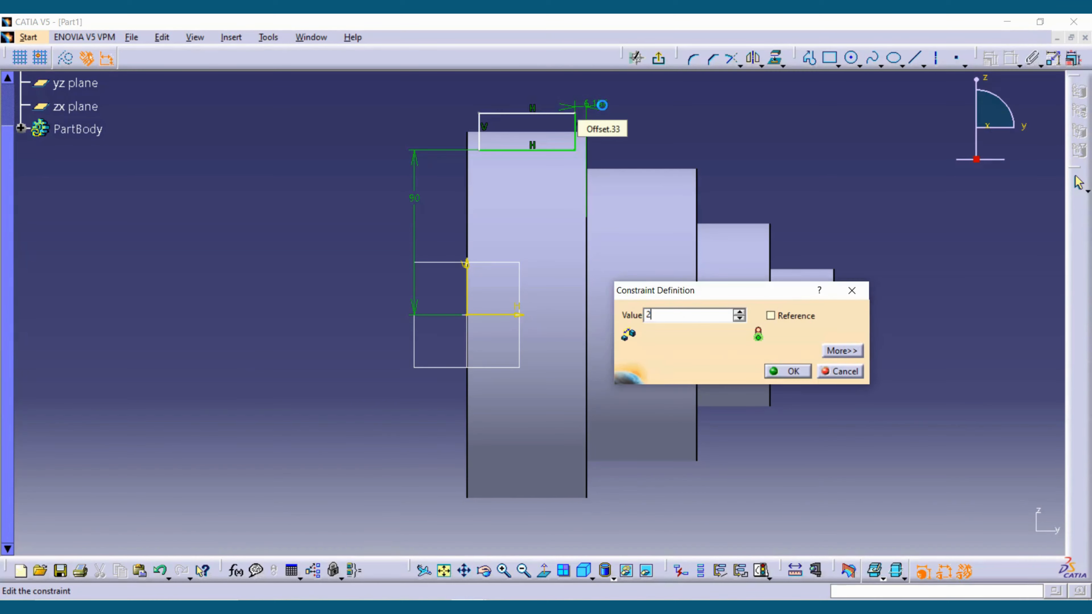
{"action": "key", "text": "Return"}
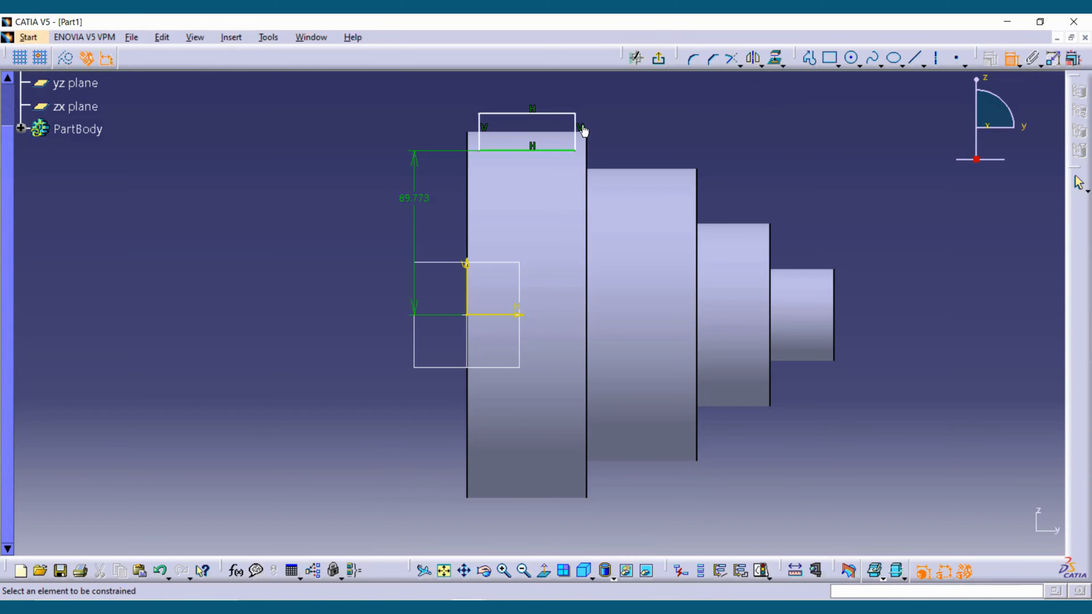
- Constrain the offset between the rectangle's right side and the largest step's right edge to 4 mm
{"action": "left_click", "coordinate": [577, 136]}
{"action": "left_click", "coordinate": [587, 149]}
{"action": "left_click", "coordinate": [587, 99]}
{"action": "double_click", "coordinate": [587, 99]}
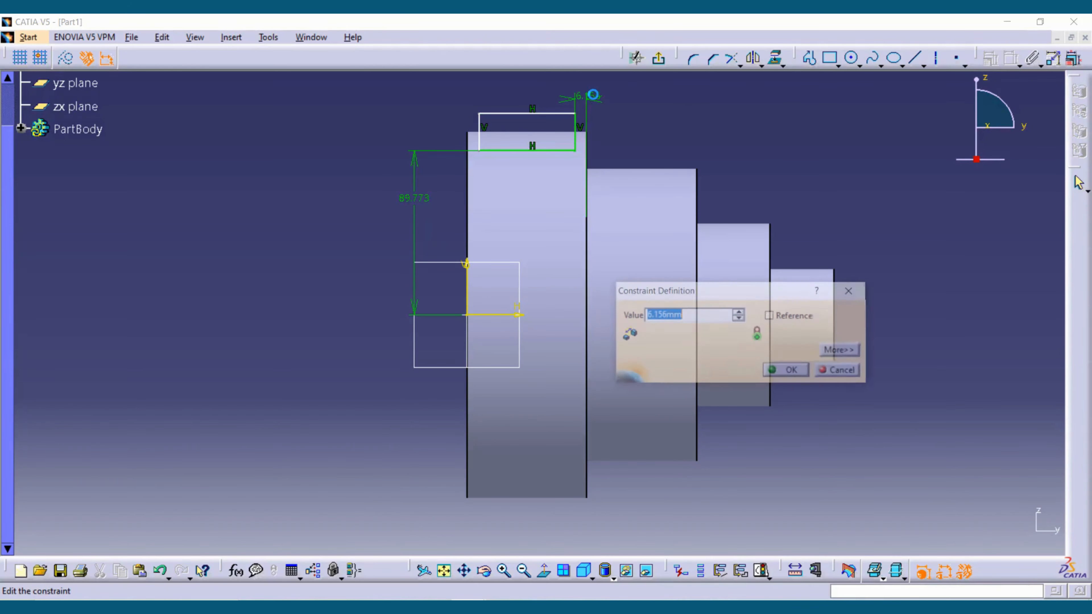
{"action": "type", "text": "0"}
{"action": "key", "text": "Return"}
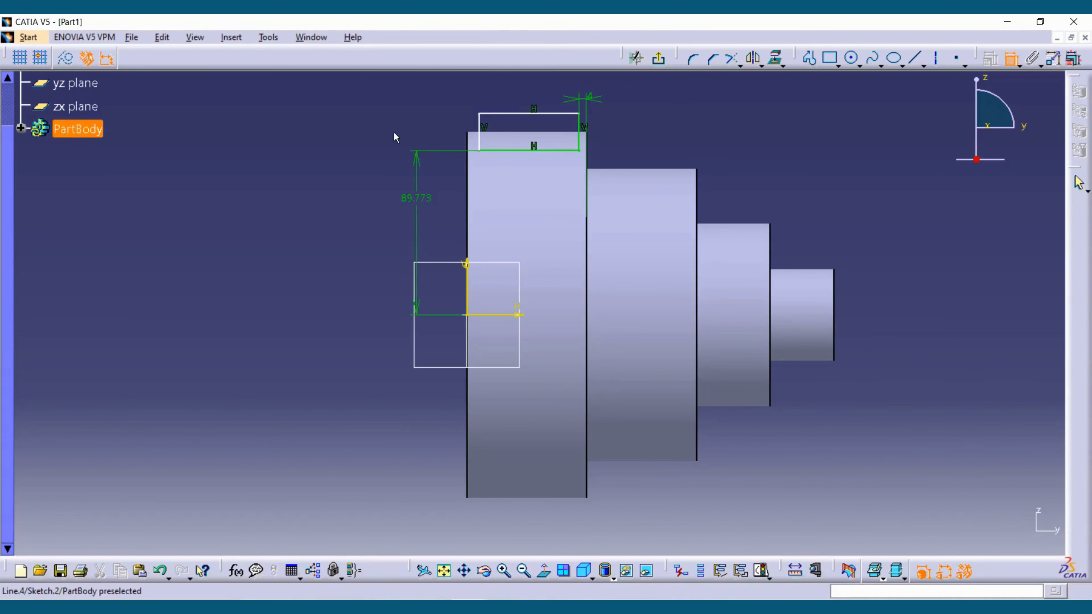
- Constrain the offset between the rectangle's left side and the largest step's left edge to 4 mm
{"action": "left_click", "coordinate": [479, 145]}
{"action": "left_click", "coordinate": [456, 113]}
{"action": "double_click", "coordinate": [456, 113]}
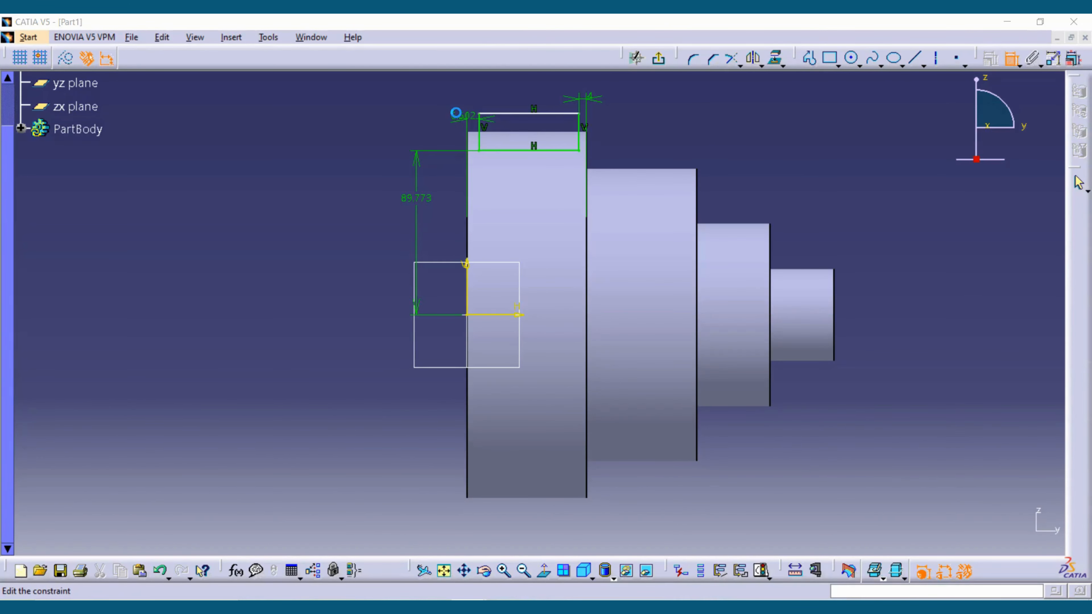
{"action": "type", "text": "4"}
{"action": "key", "text": "Return"}
{"action": "middle_click_drag", "start_coordinate": [645, 190], "coordinate": [597, 244], "text": "ctrl"}
{"action": "left_click", "coordinate": [529, 217]}
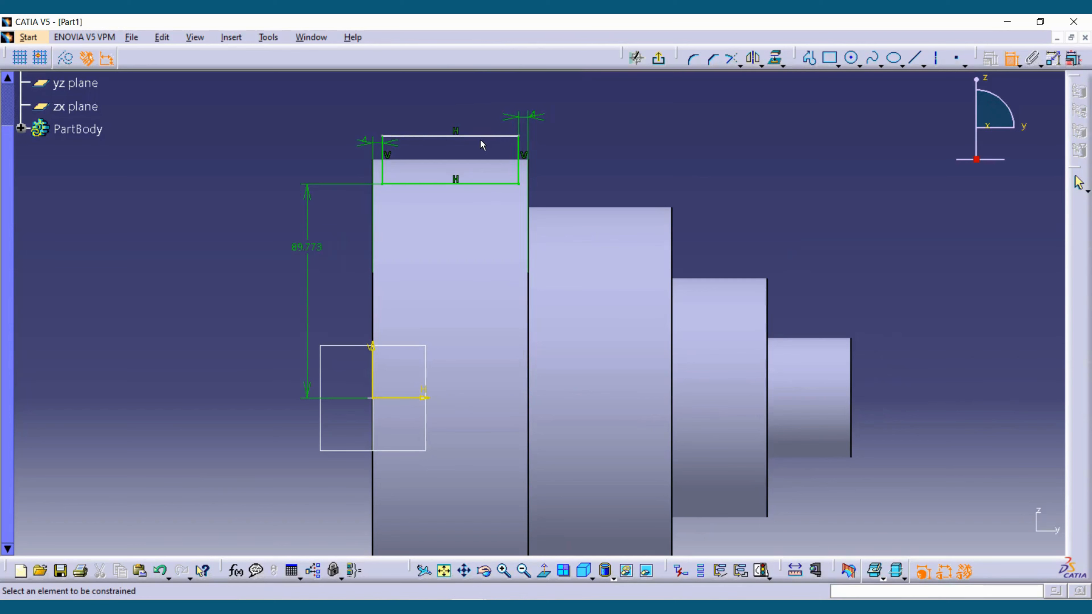
{"action": "key", "text": "Escape"}
- Move the rectangle's upper edge upward so that it extends farther above the largest step
{"action": "mouse_move", "coordinate": [474, 137]}
{"action": "left_mouse_down"}
{"action": "mouse_move", "coordinate": [475, 156]}
{"action": "mouse_move", "coordinate": [476, 85]}
{"action": "mouse_move", "coordinate": [482, 150]}
{"action": "mouse_move", "coordinate": [483, 135]}
{"action": "left_mouse_up"}
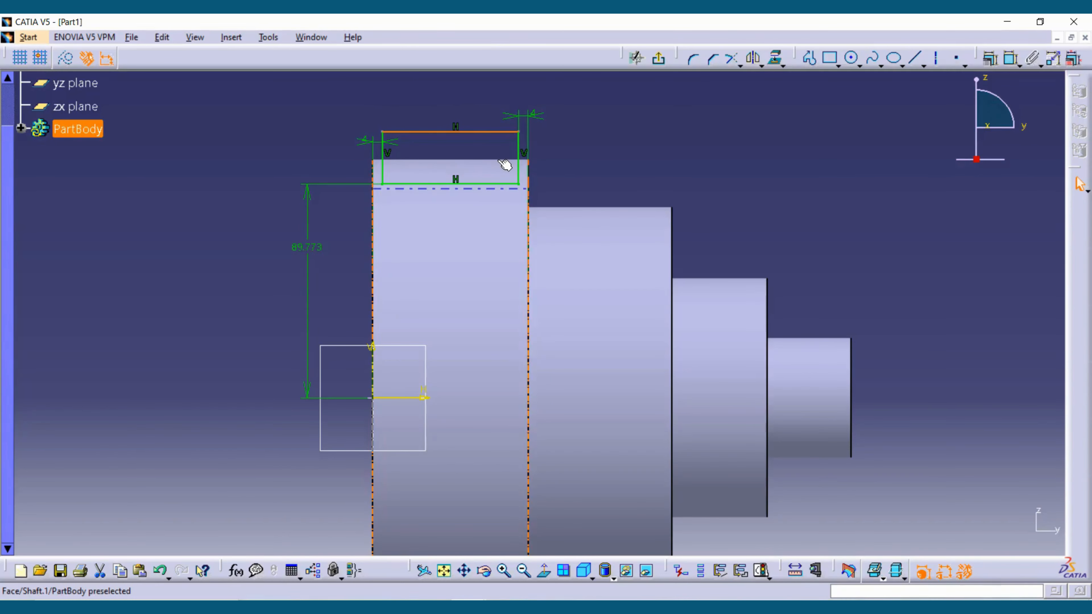
{"action": "mouse_move", "coordinate": [467, 133]}
{"action": "left_mouse_down"}
{"action": "mouse_move", "coordinate": [470, 171]}
{"action": "mouse_move", "coordinate": [469, 140]}
{"action": "left_mouse_up"}
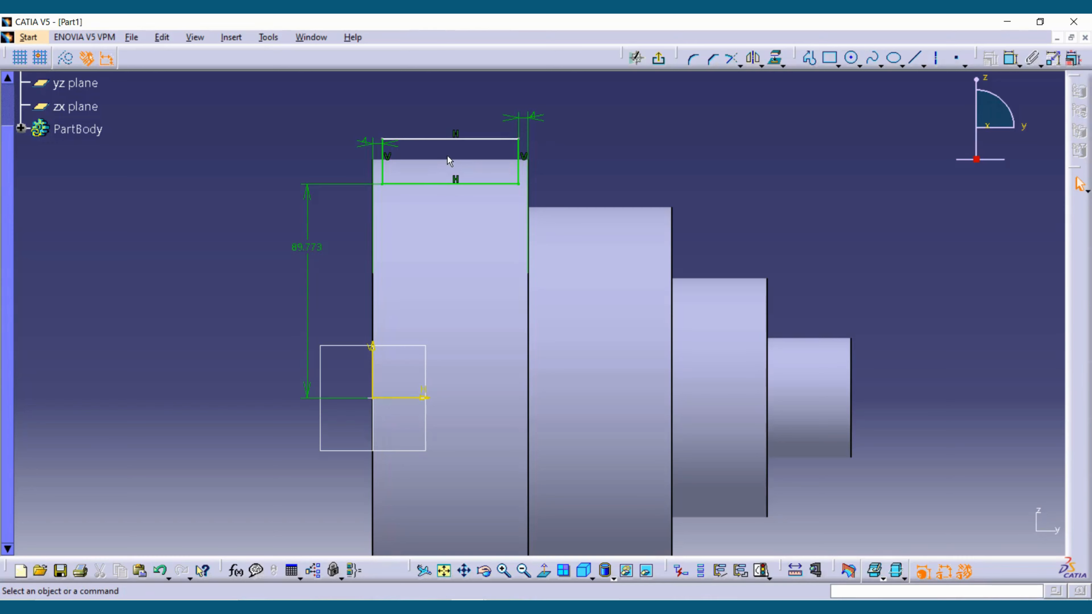
{"action": "left_click_drag", "start_coordinate": [445, 139], "coordinate": [437, 102]}
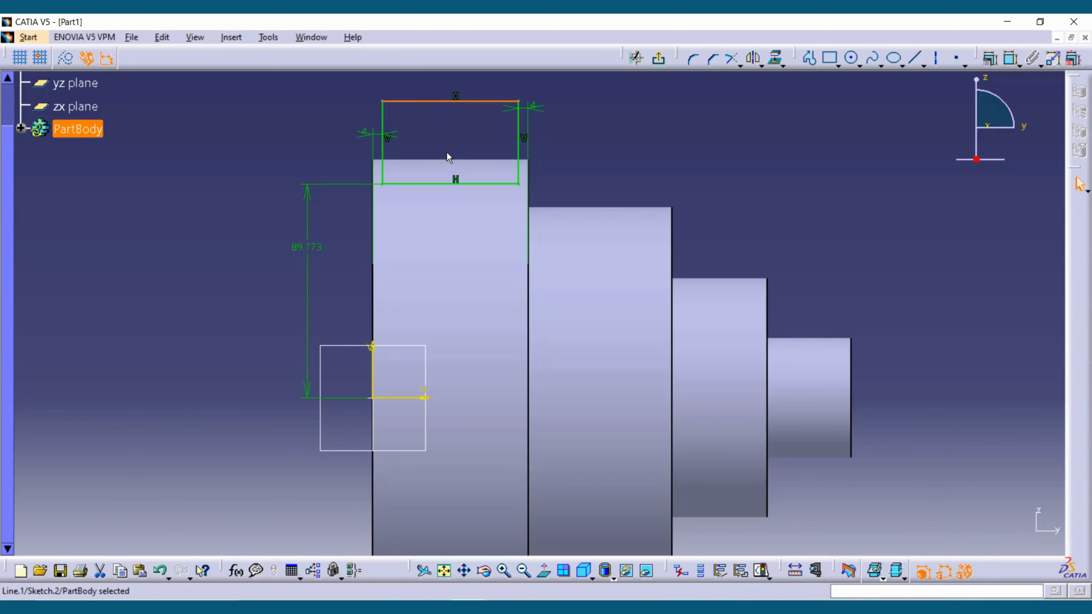
{"action": "left_click", "coordinate": [570, 137]}
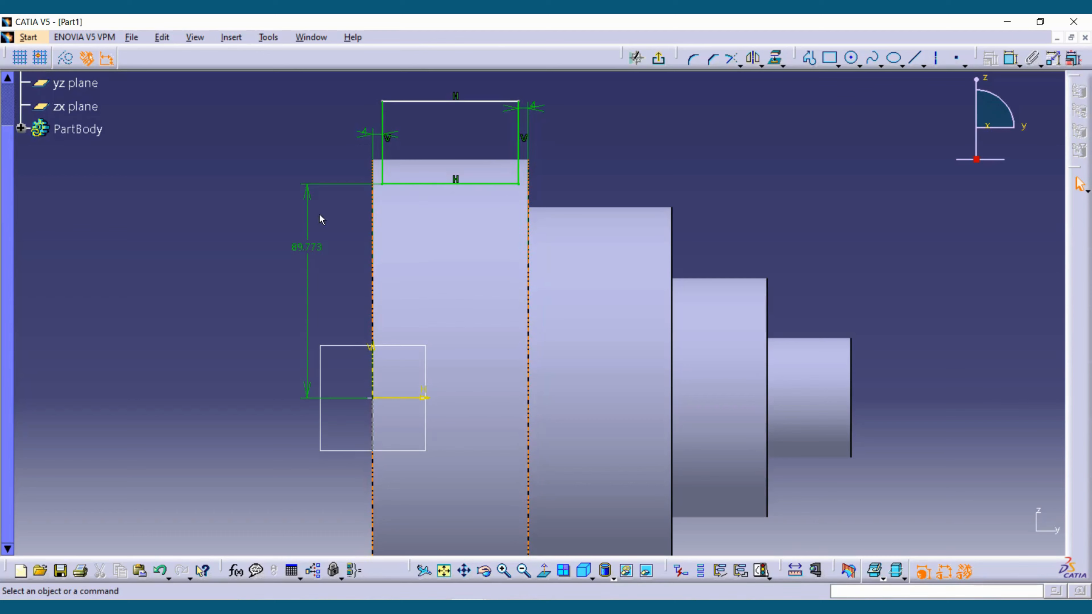
- Set the vertical distance between the horizontal axis and the rectangle's lower edge to 90 mm
{"action": "double_click", "coordinate": [306, 247]}
{"action": "type", "text": "90mm"}
{"action": "key", "text": "Return"}
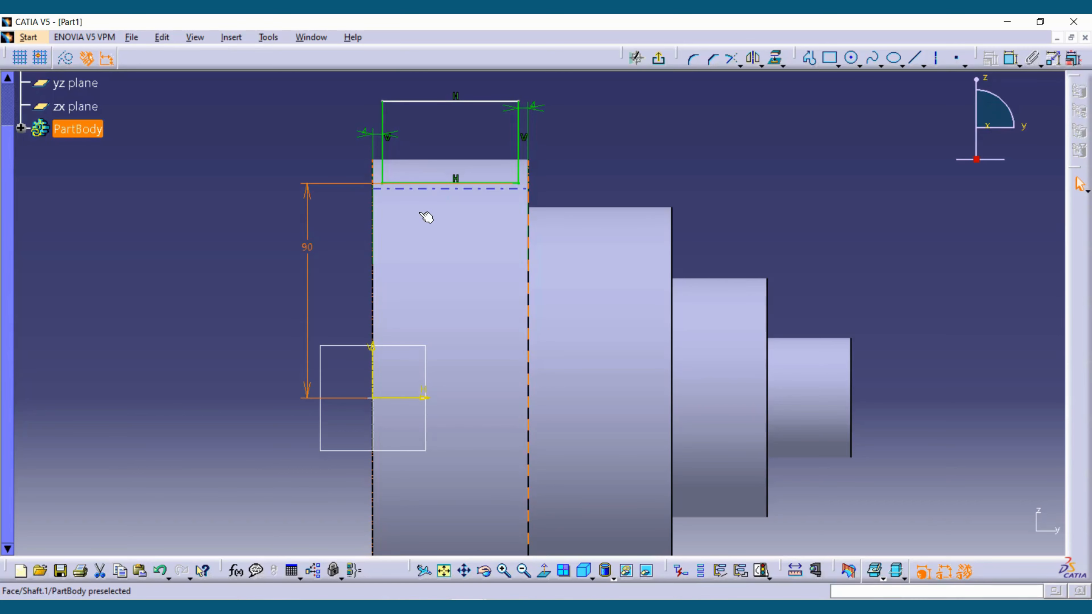
- Project the 3D silhouette edge of the largest step's cylindrical face onto the sketch plane and accept the warning
{"action": "left_click", "coordinate": [783, 64]}
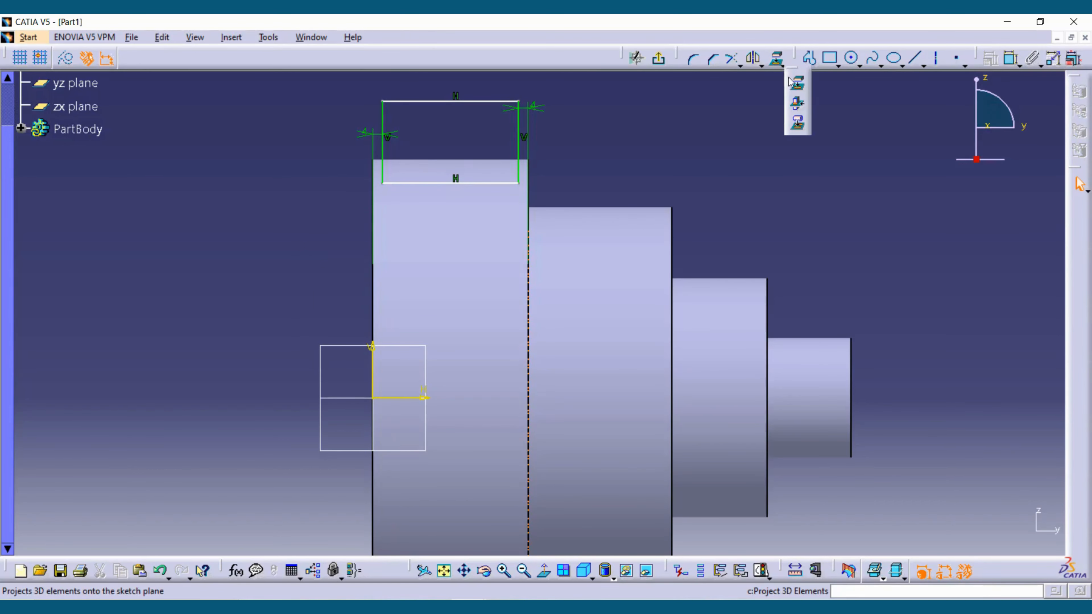
{"action": "left_click", "coordinate": [800, 122]}
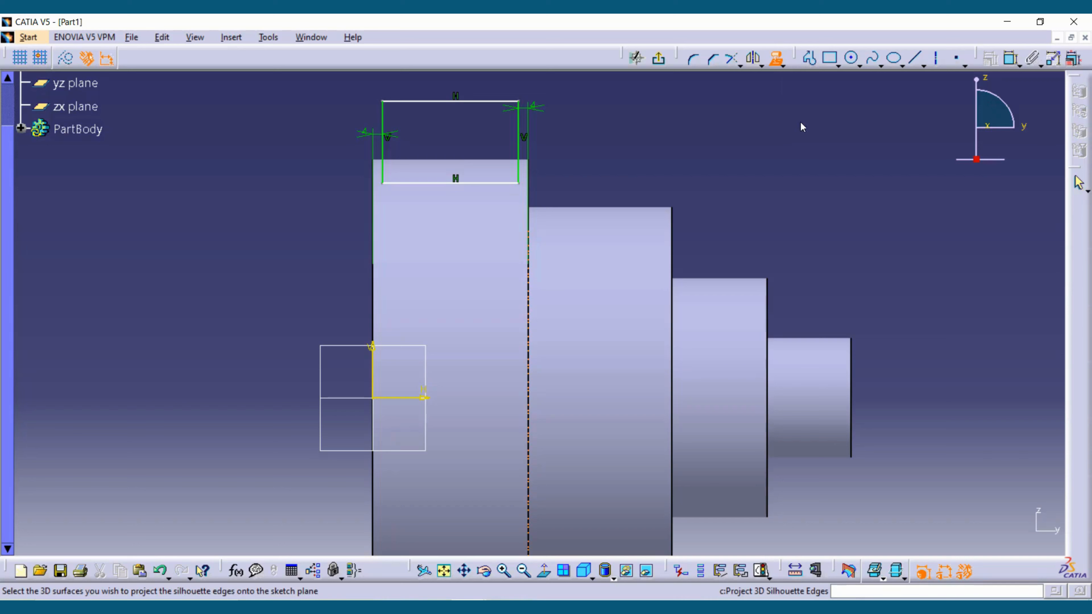
{"action": "left_click", "coordinate": [781, 66]}
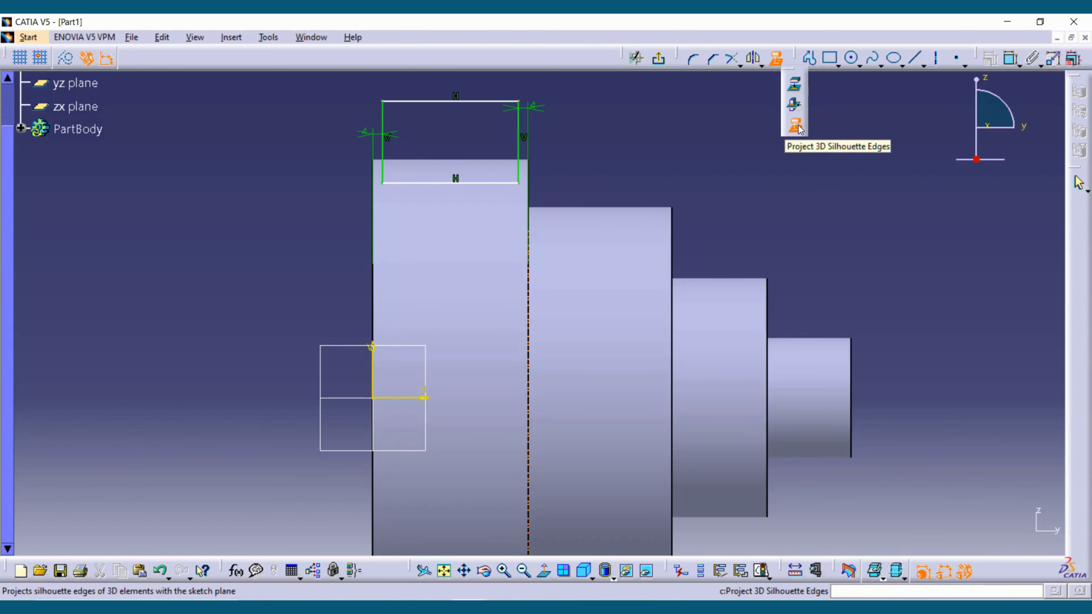
{"action": "left_click", "coordinate": [776, 61]}
{"action": "left_click", "coordinate": [484, 221]}
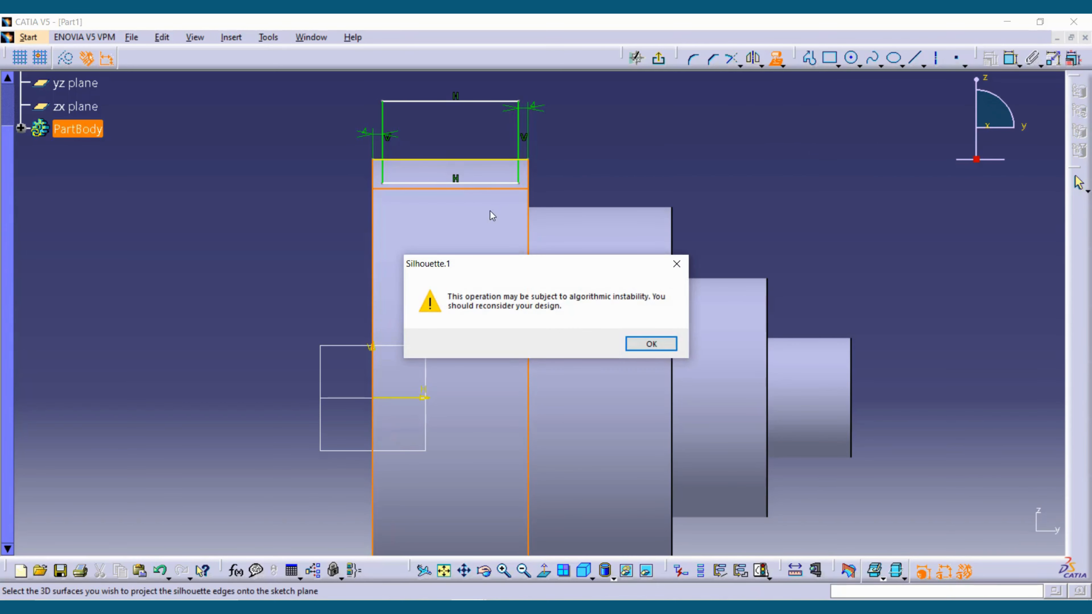
{"action": "left_click", "coordinate": [629, 344]}
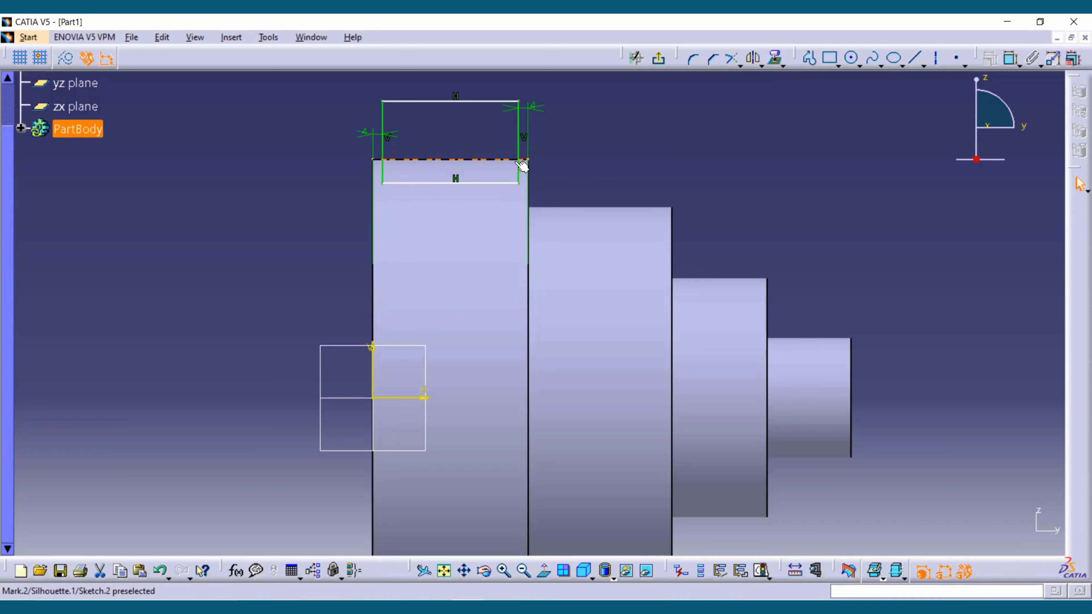
- Convert the projected silhouette edge of the largest step into a construction element
{"action": "left_click", "coordinate": [484, 160]}
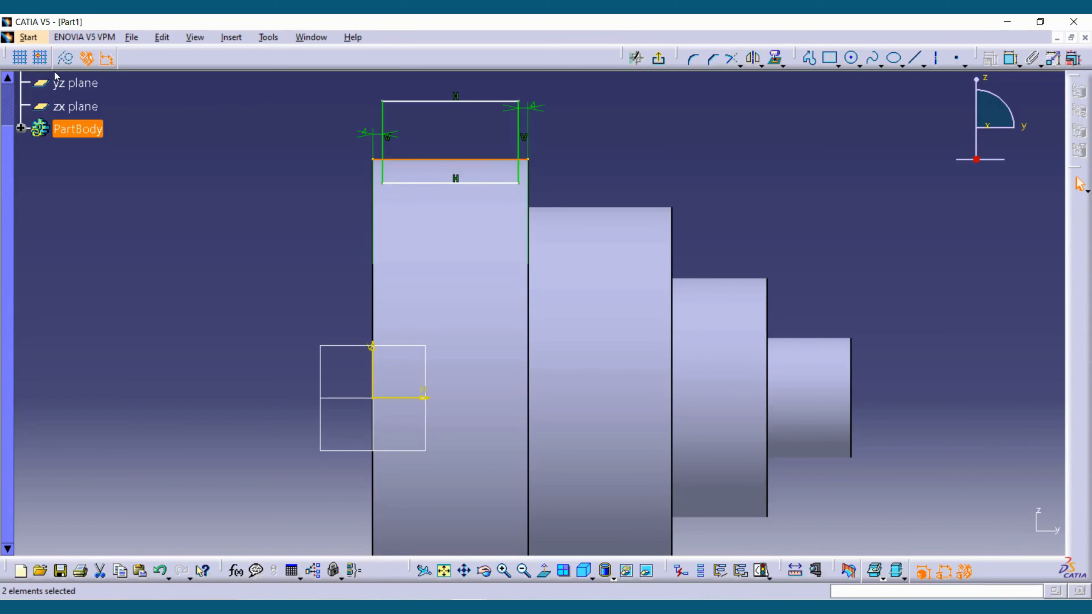
{"action": "left_click", "coordinate": [66, 59]}
{"action": "left_click", "coordinate": [247, 164]}
{"action": "middle_click_drag", "start_coordinate": [247, 165], "coordinate": [297, 249], "text": "ctrl"}
{"action": "middle_click_drag", "start_coordinate": [293, 209], "coordinate": [255, 111]}
{"action": "mouse_move", "coordinate": [586, 295]}
{"action": "middle_mouse_down"}
{"action": "mouse_move", "coordinate": [589, 344]}
{"action": "mouse_move", "coordinate": [590, 248]}
{"action": "mouse_move", "coordinate": [690, 412]}
{"action": "middle_mouse_up"}
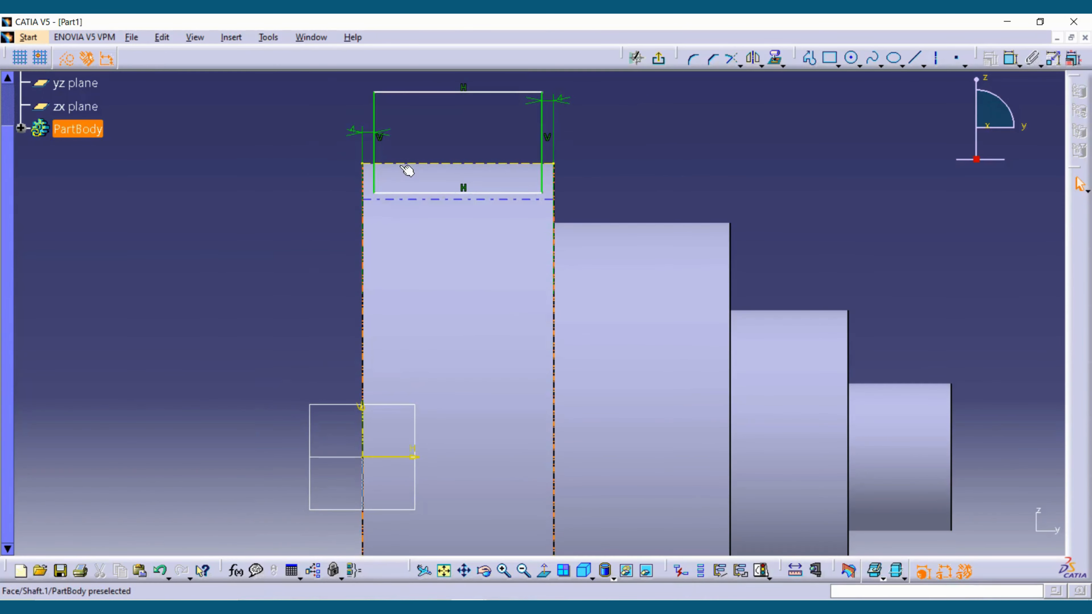
{"action": "left_click", "coordinate": [664, 148]}
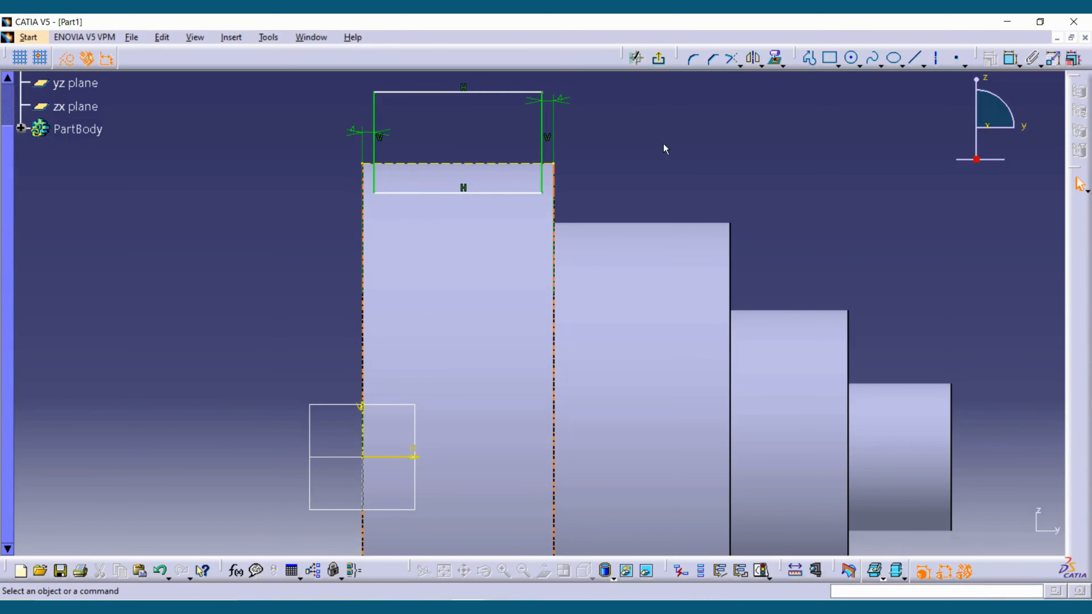
- Dimension the vertical distance between the largest step's projected silhouette edge and the rectangle's lower edge
{"action": "left_click", "coordinate": [775, 58]}
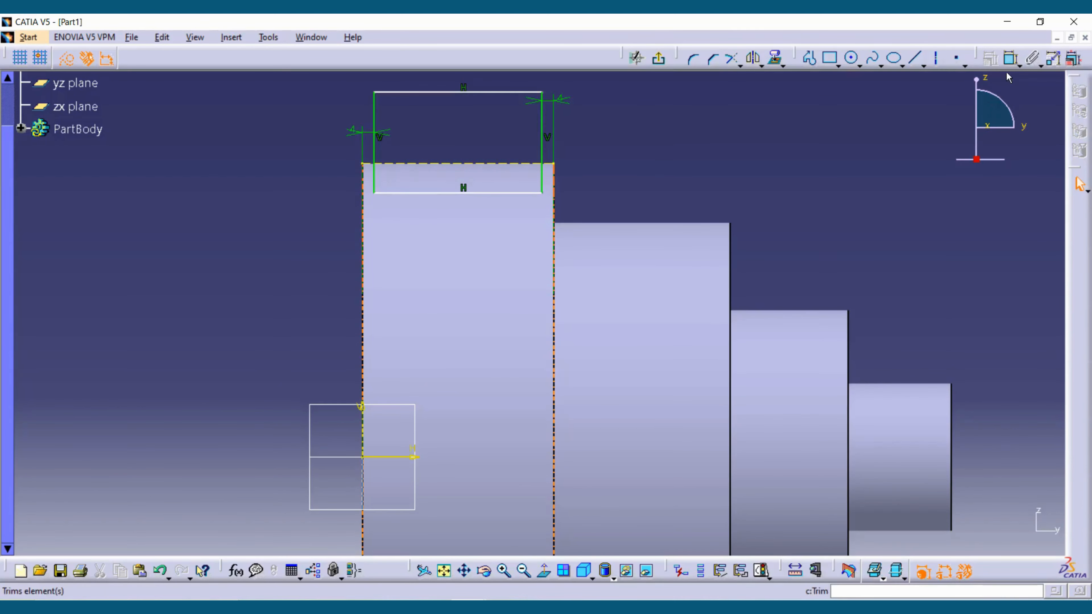
{"action": "left_click", "coordinate": [454, 167]}
{"action": "left_click", "coordinate": [450, 193]}
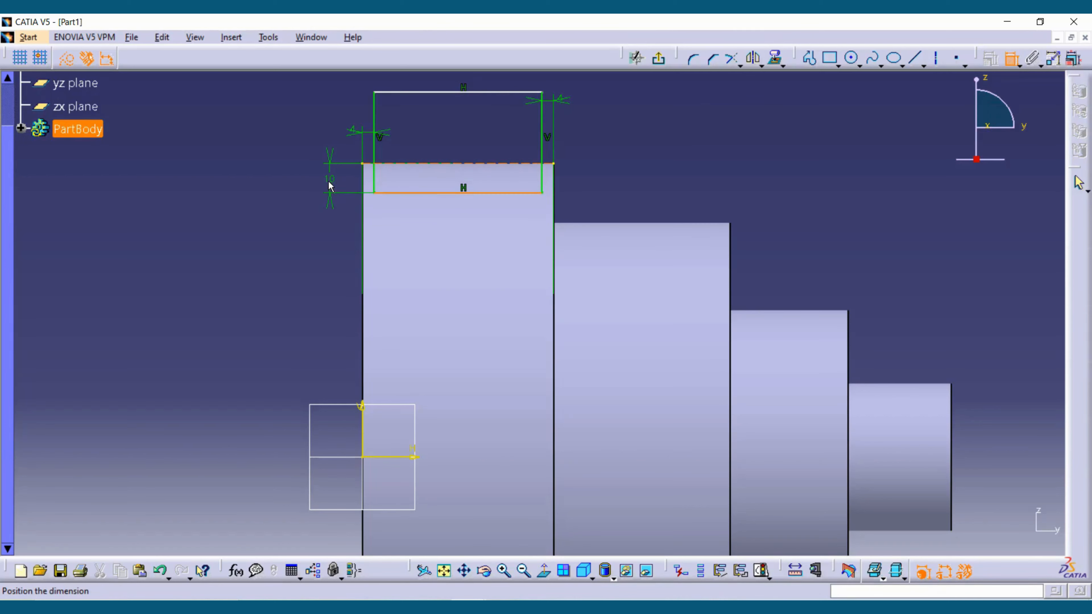
{"action": "left_click", "coordinate": [330, 186]}
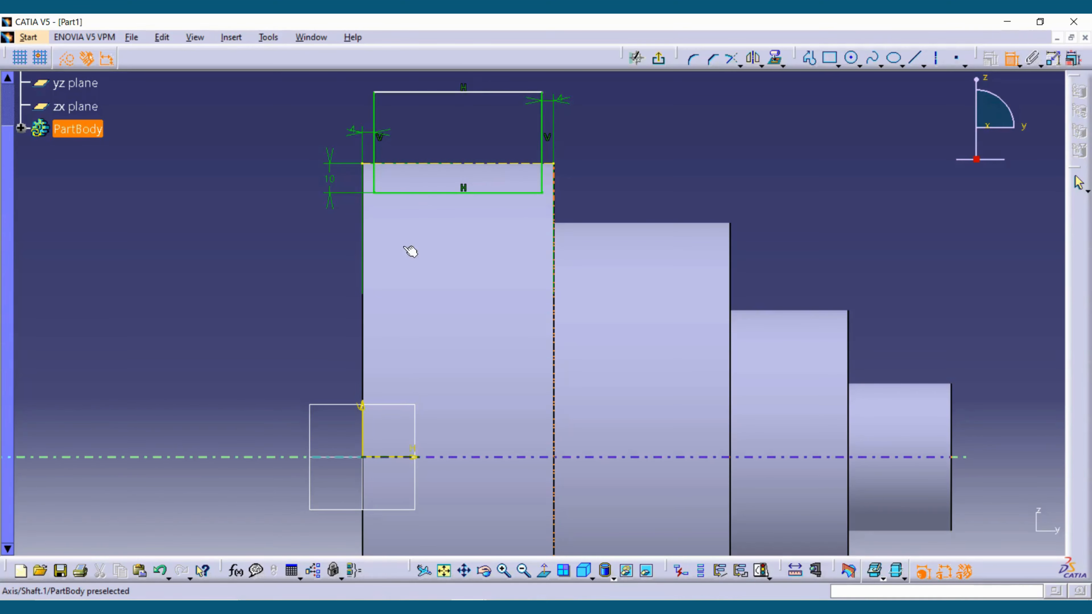
- Exit the sketch and cut a 360-degree groove with the rectangular profile, revolved about the sketch's horizontal axis
{"action": "left_click", "coordinate": [659, 58]}
{"action": "middle_click_drag", "start_coordinate": [627, 180], "coordinate": [634, 192]}
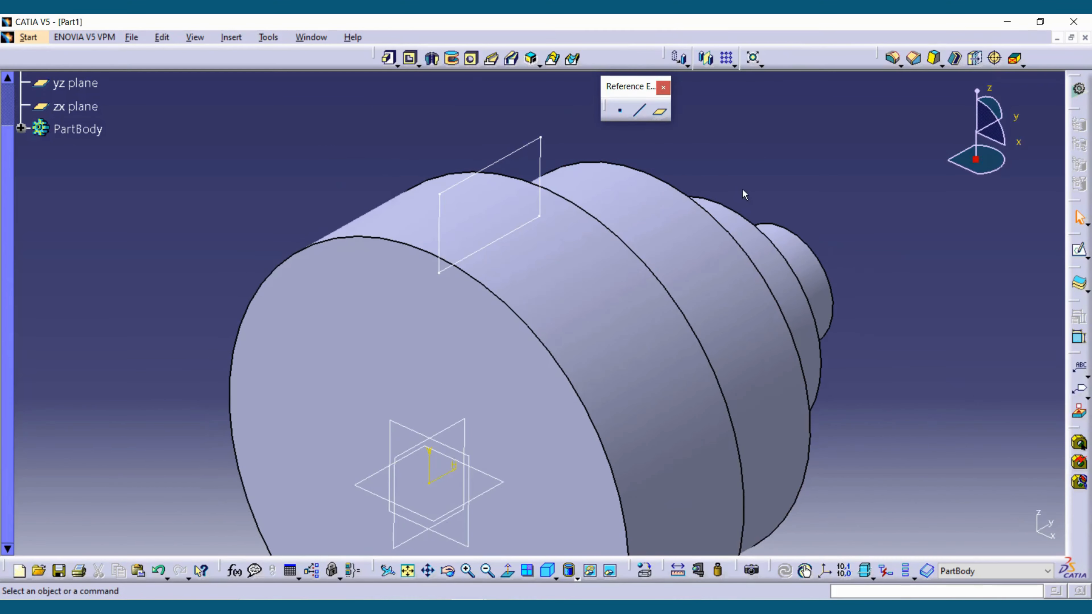
{"action": "left_click", "coordinate": [453, 59]}
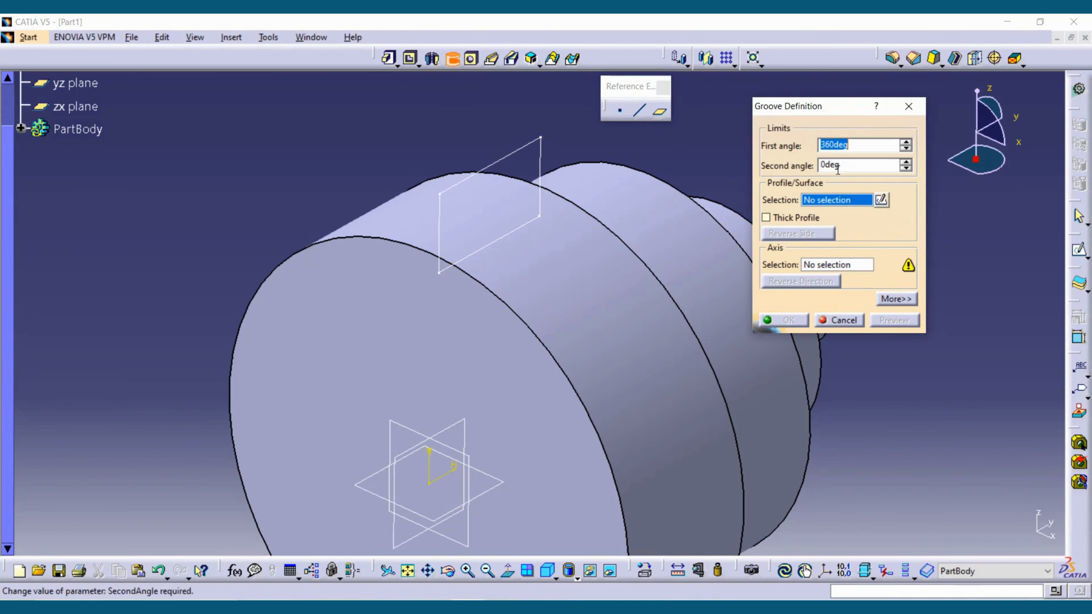
{"action": "left_click", "coordinate": [525, 154]}
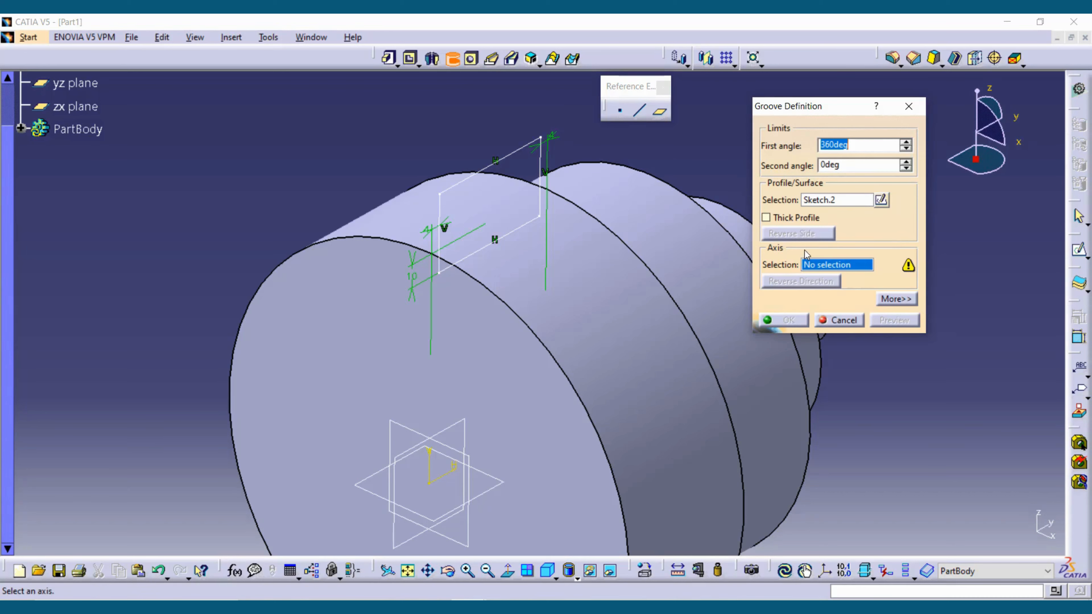
{"action": "middle_click_drag", "start_coordinate": [423, 220], "coordinate": [419, 254], "text": "ctrl"}
{"action": "middle_click_drag", "start_coordinate": [457, 153], "coordinate": [371, 93]}
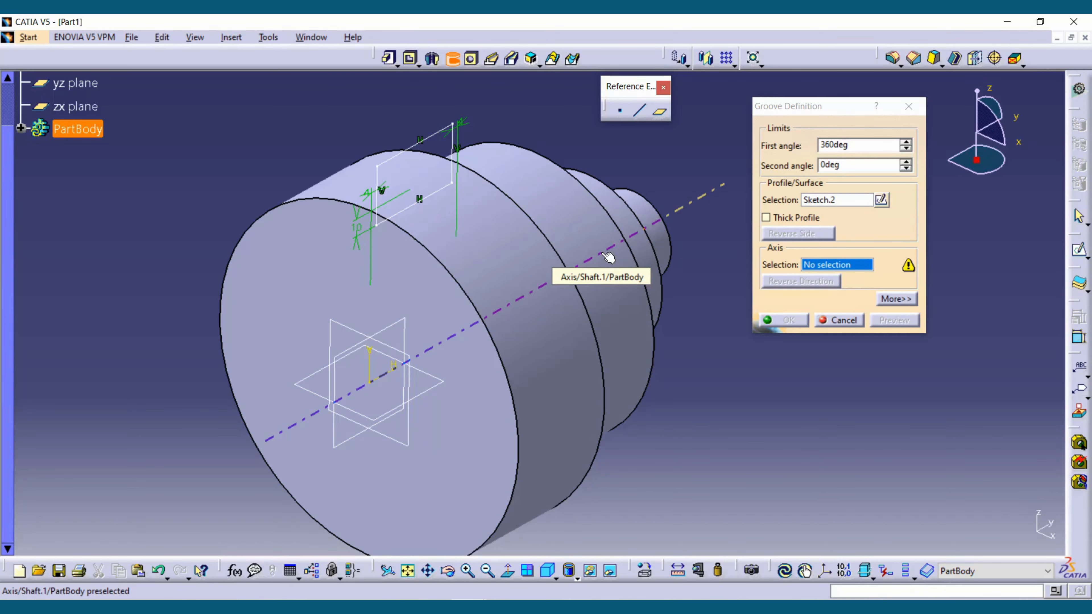
{"action": "left_click", "coordinate": [395, 377]}
{"action": "left_click", "coordinate": [799, 324]}
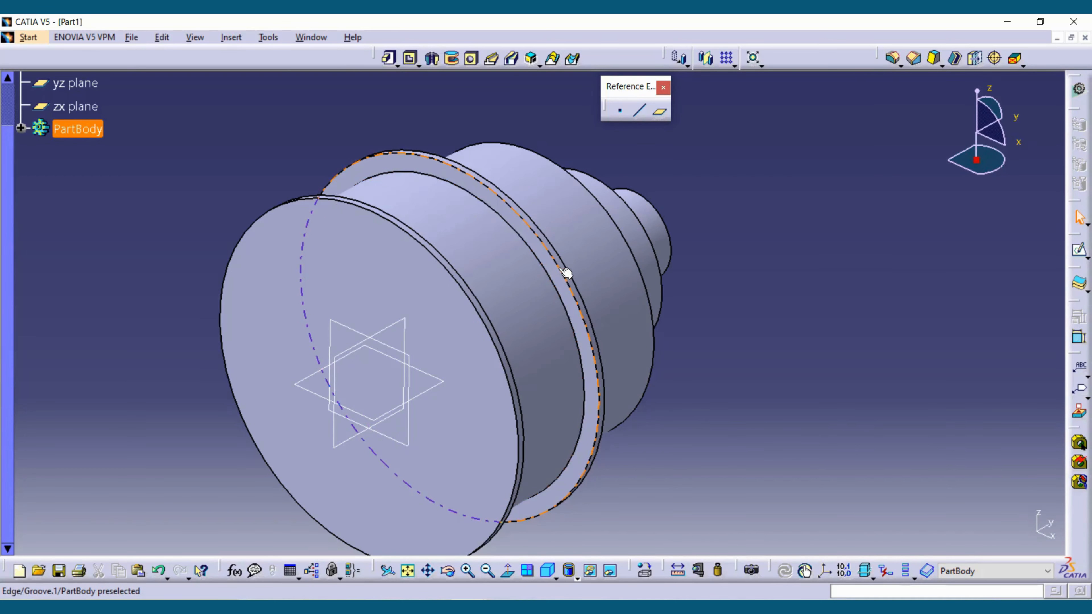
- Measure the outer edge of the rear rim and the edge at the groove's bottom with Measure Item
{"action": "left_click_drag", "start_coordinate": [666, 569], "coordinate": [739, 456]}
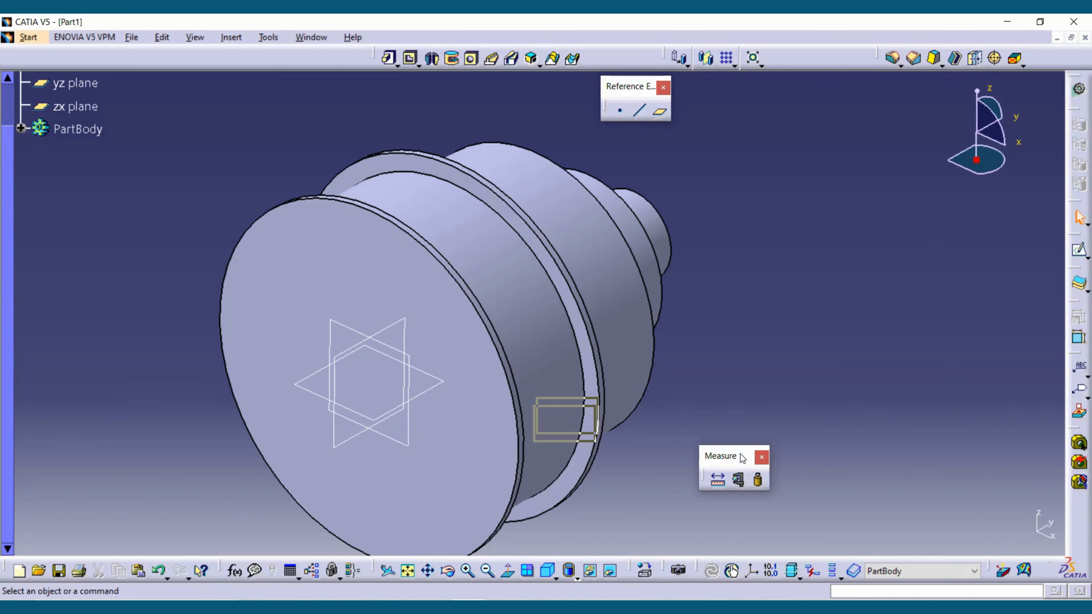
{"action": "left_click", "coordinate": [740, 481]}
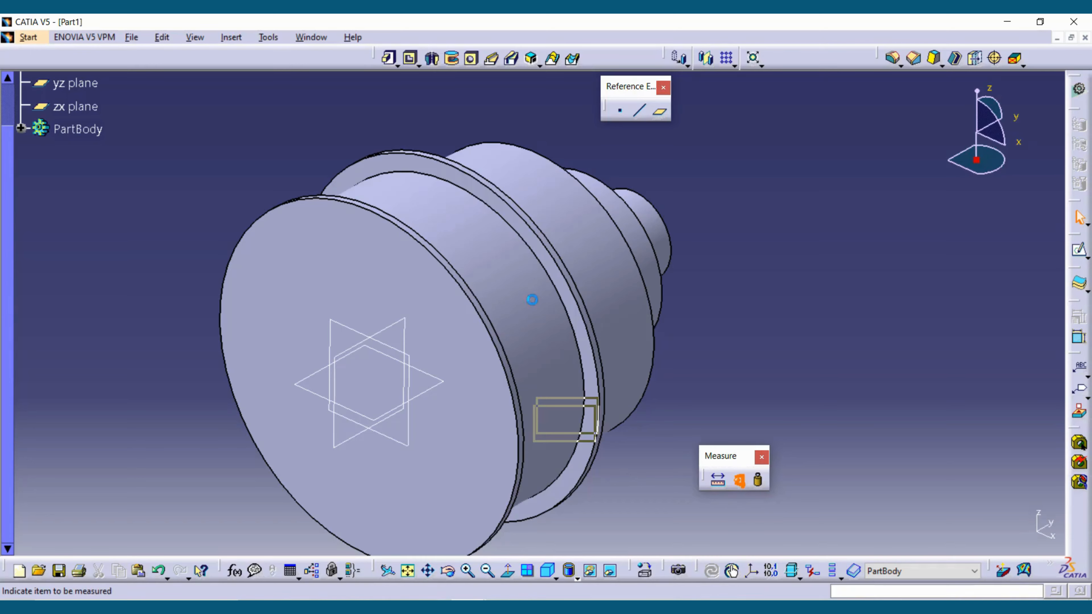
{"action": "left_click", "coordinate": [543, 240]}
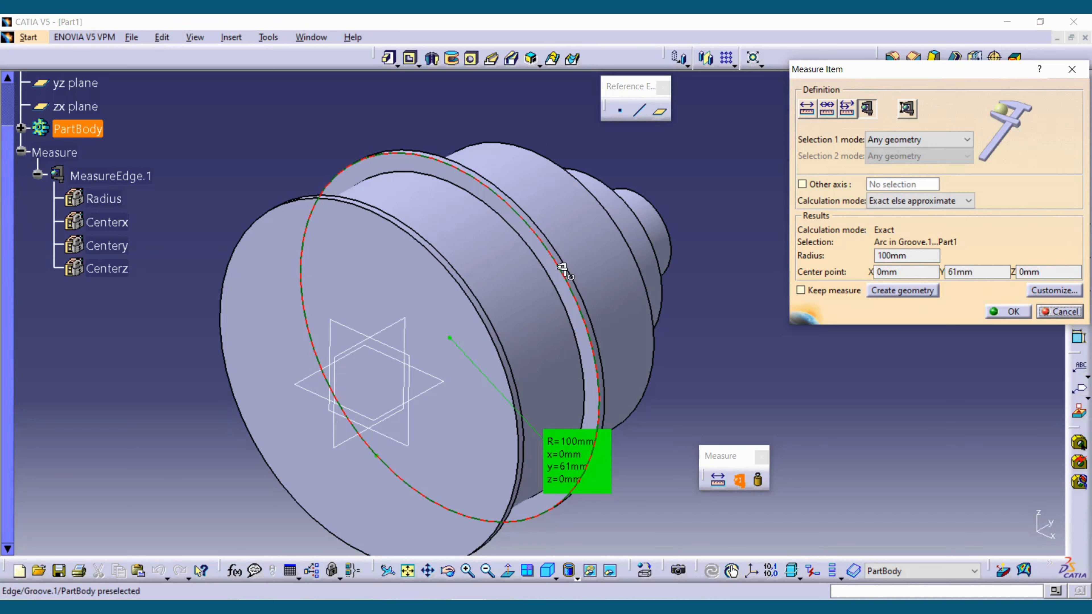
{"action": "key", "text": "Escape"}
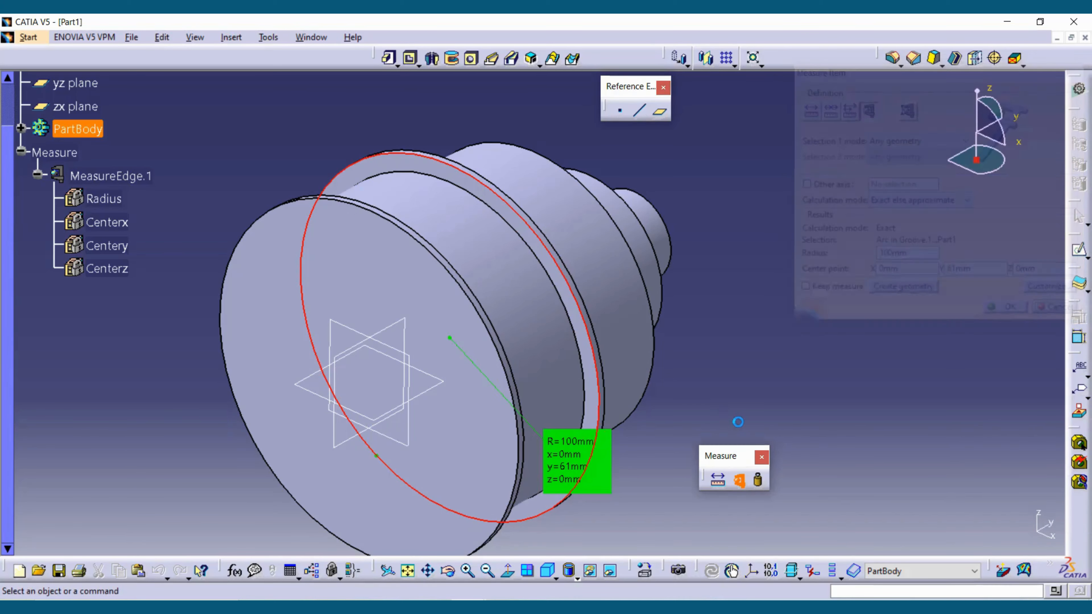
{"action": "left_click", "coordinate": [740, 481]}
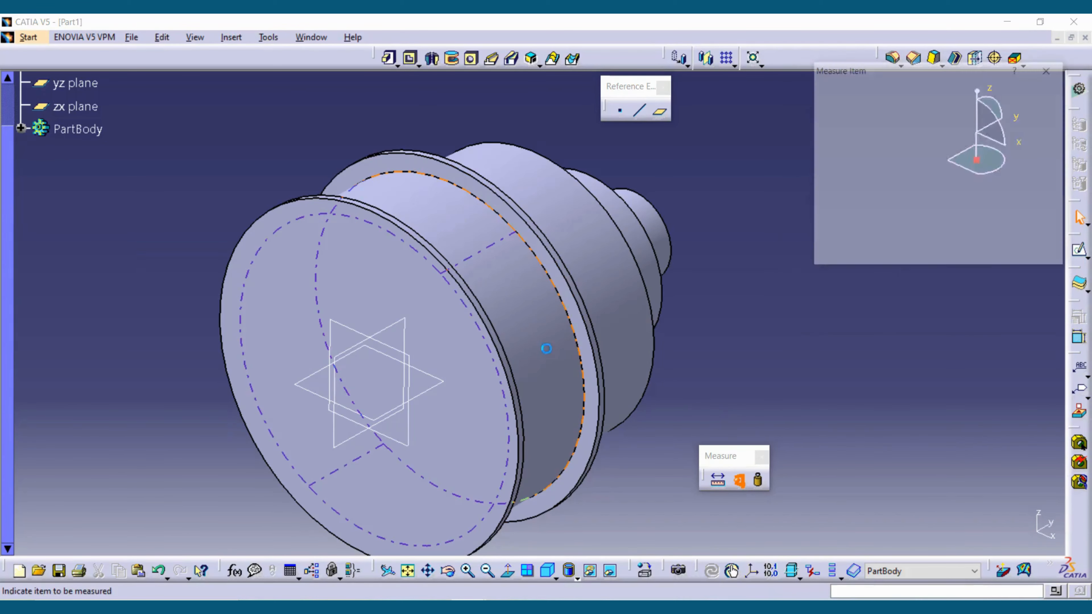
{"action": "left_click", "coordinate": [572, 311]}
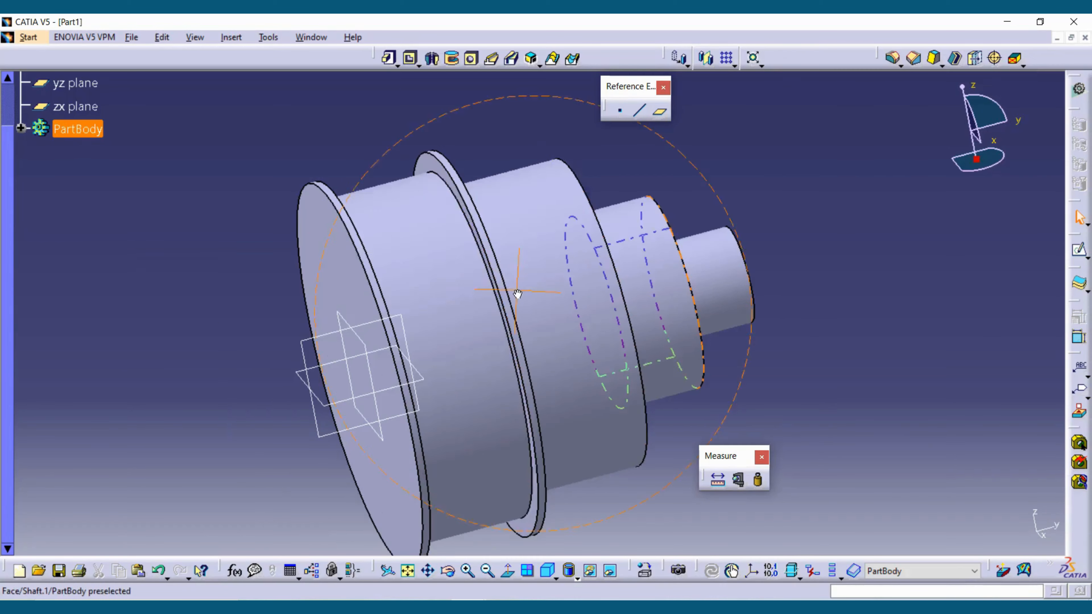
- Dock the floating Measure and Reference Elements toolbars along the window borders
{"action": "middle_click_drag", "start_coordinate": [453, 206], "coordinate": [475, 226]}
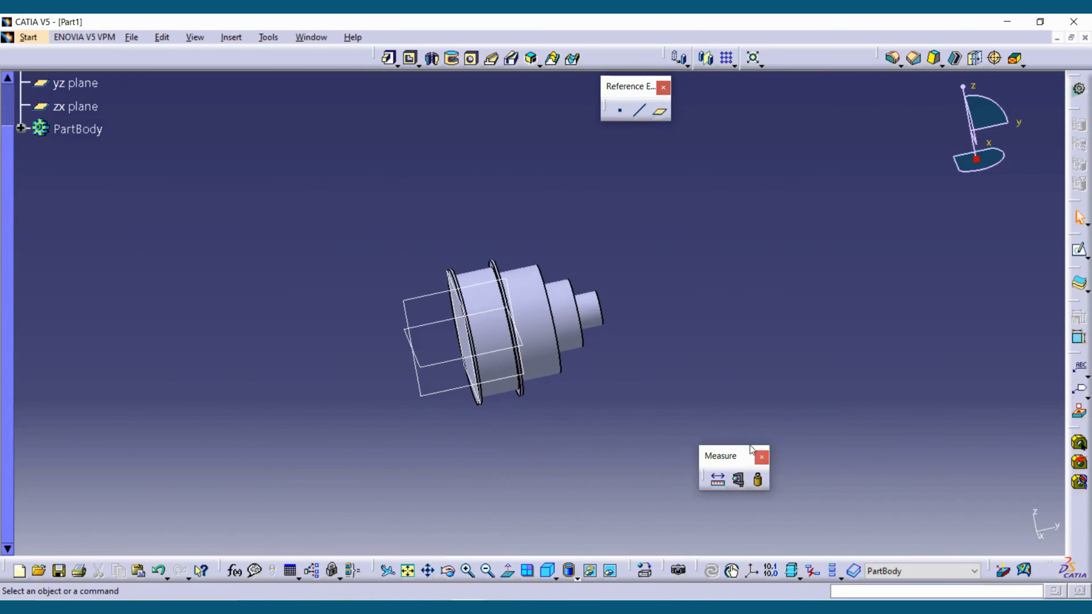
{"action": "left_click_drag", "start_coordinate": [739, 450], "coordinate": [702, 550]}
{"action": "left_click_drag", "start_coordinate": [626, 86], "coordinate": [278, 81]}
{"action": "middle_click_drag", "start_coordinate": [514, 324], "coordinate": [519, 274]}
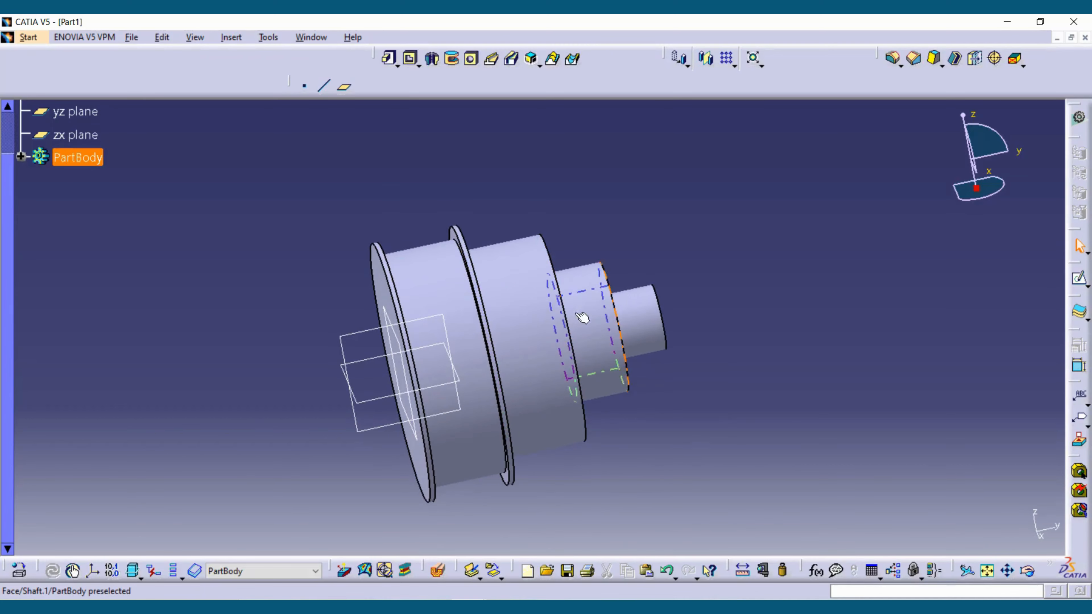
- Start a sketch on the yz plane and draw a circle of about 10 mm radius over the second step's upper edge
{"action": "left_click", "coordinate": [359, 340]}
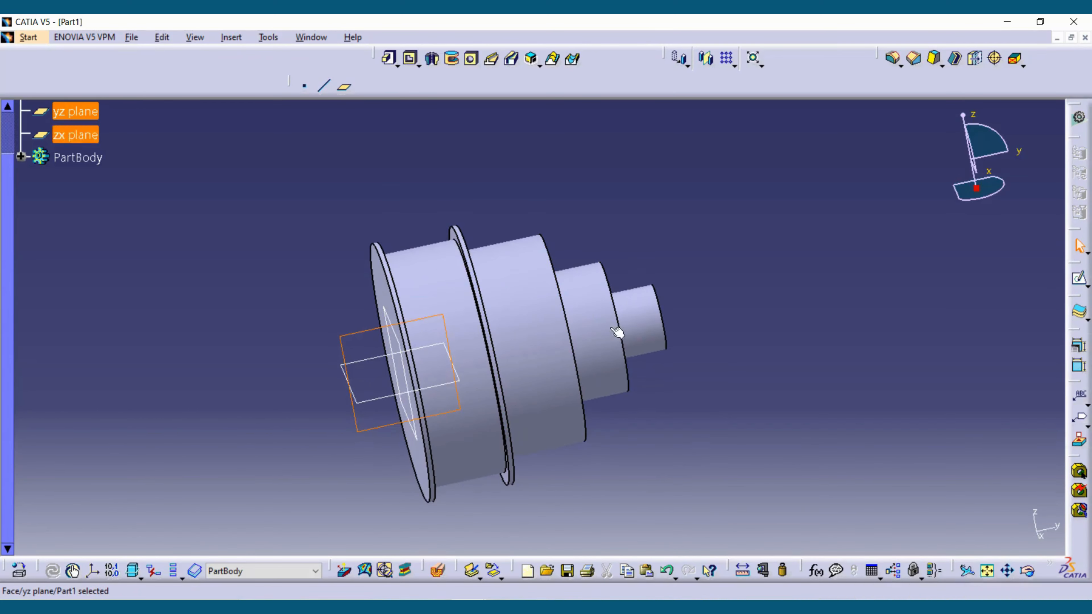
{"action": "left_click", "coordinate": [1081, 278]}
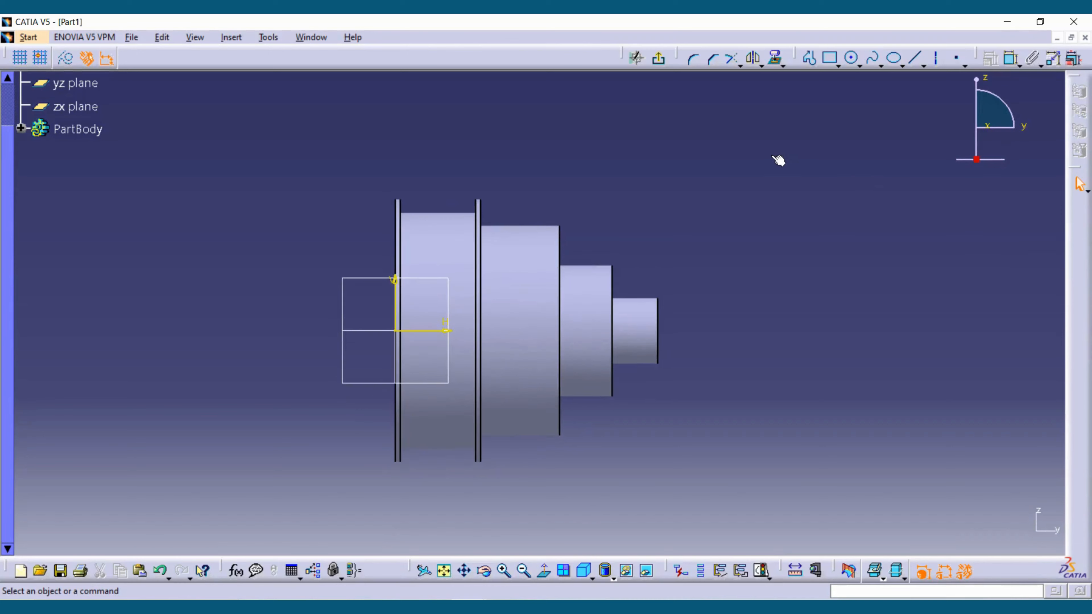
{"action": "left_click", "coordinate": [859, 65]}
{"action": "left_click", "coordinate": [870, 81]}
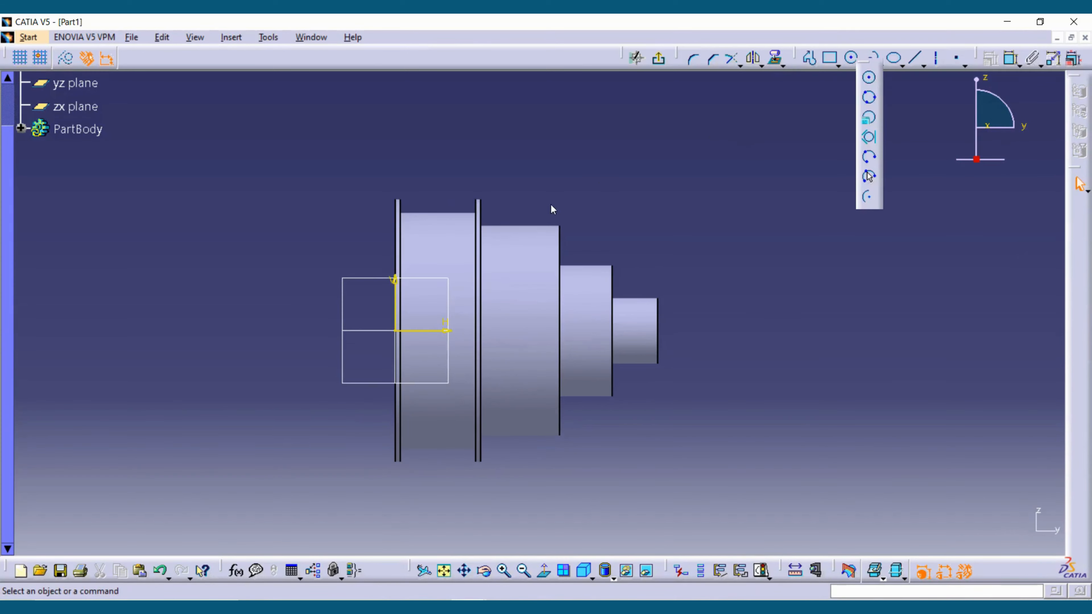
{"action": "middle_click_drag", "start_coordinate": [552, 210], "coordinate": [555, 370], "text": "ctrl"}
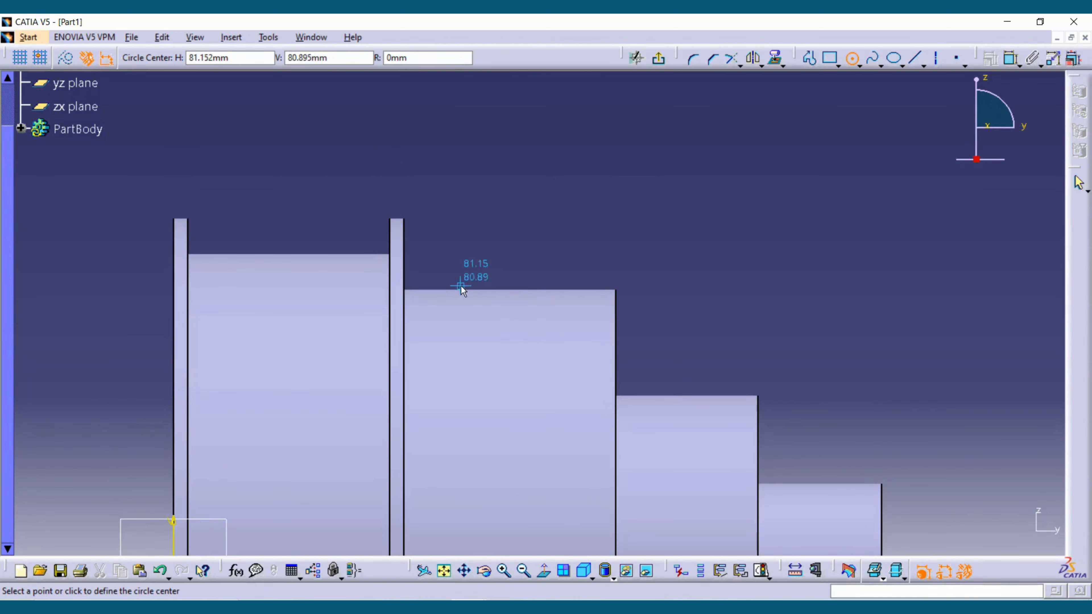
{"action": "left_click", "coordinate": [475, 291]}
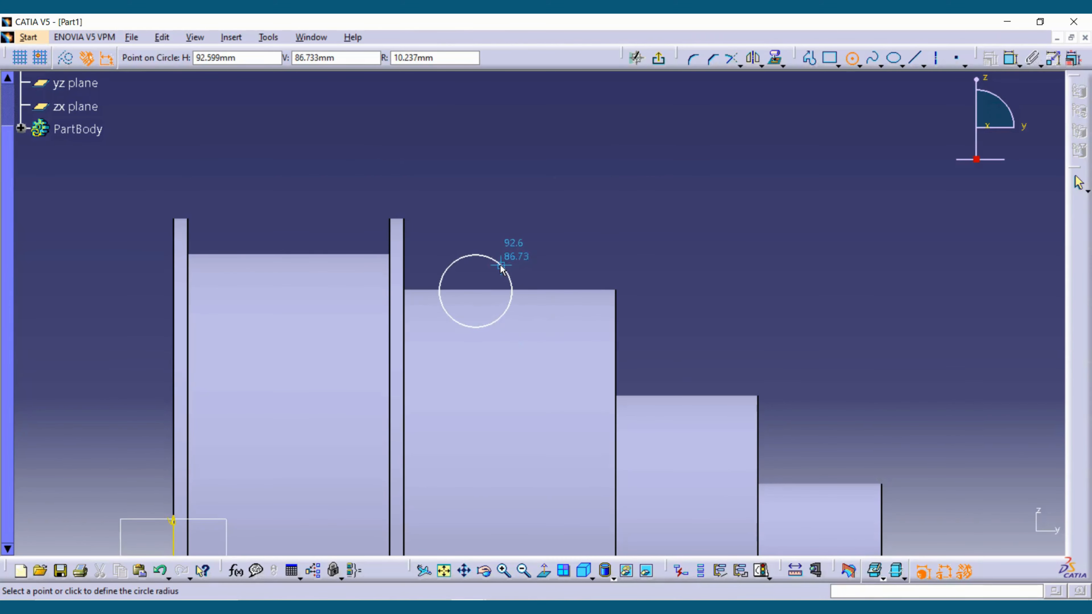
{"action": "left_click", "coordinate": [512, 287]}
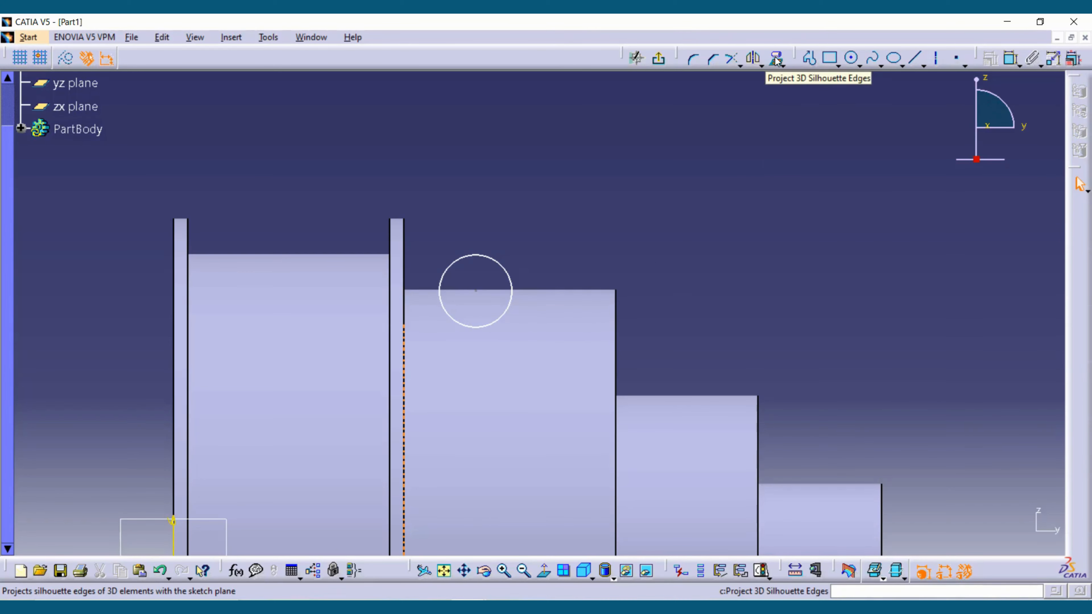
- Project the 3D silhouette edges of the second step's cylindrical face onto the sketch plane and accept the warning
{"action": "left_click", "coordinate": [783, 66]}
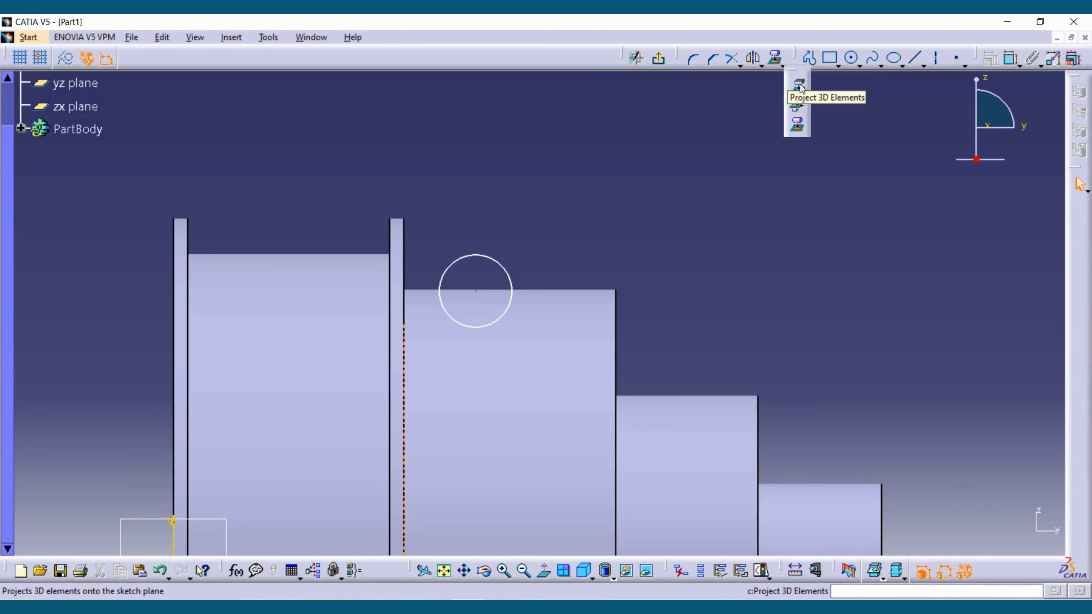
{"action": "left_click", "coordinate": [797, 125]}
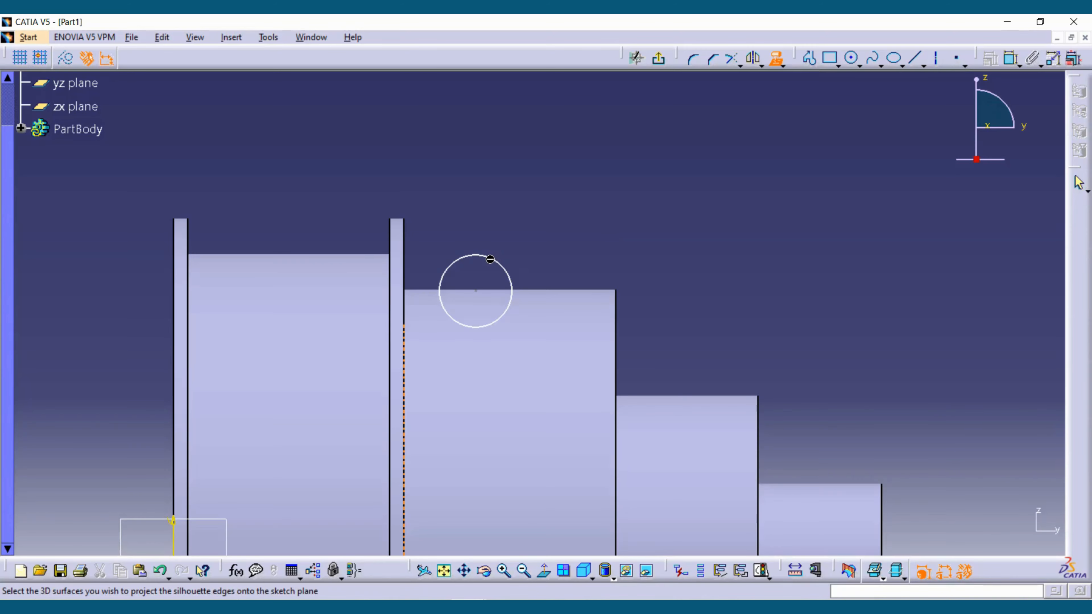
{"action": "left_click", "coordinate": [579, 303]}
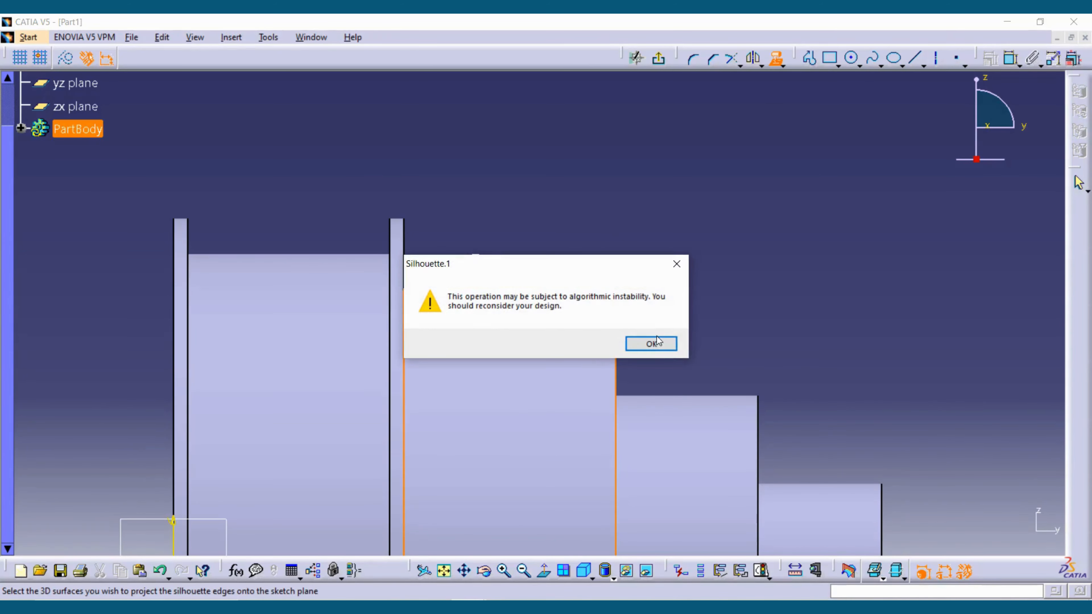
{"action": "left_click", "coordinate": [652, 343]}
- Convert the second step's projected silhouette edges into construction elements
{"action": "left_click", "coordinate": [559, 295]}
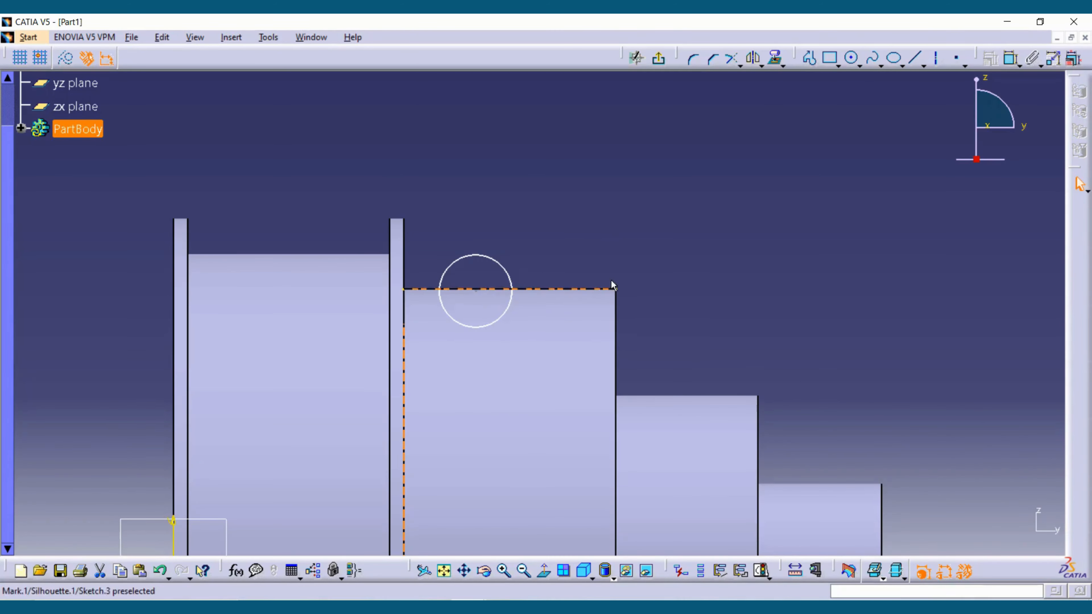
{"action": "middle_click_drag", "start_coordinate": [561, 151], "coordinate": [547, 122], "text": "ctrl"}
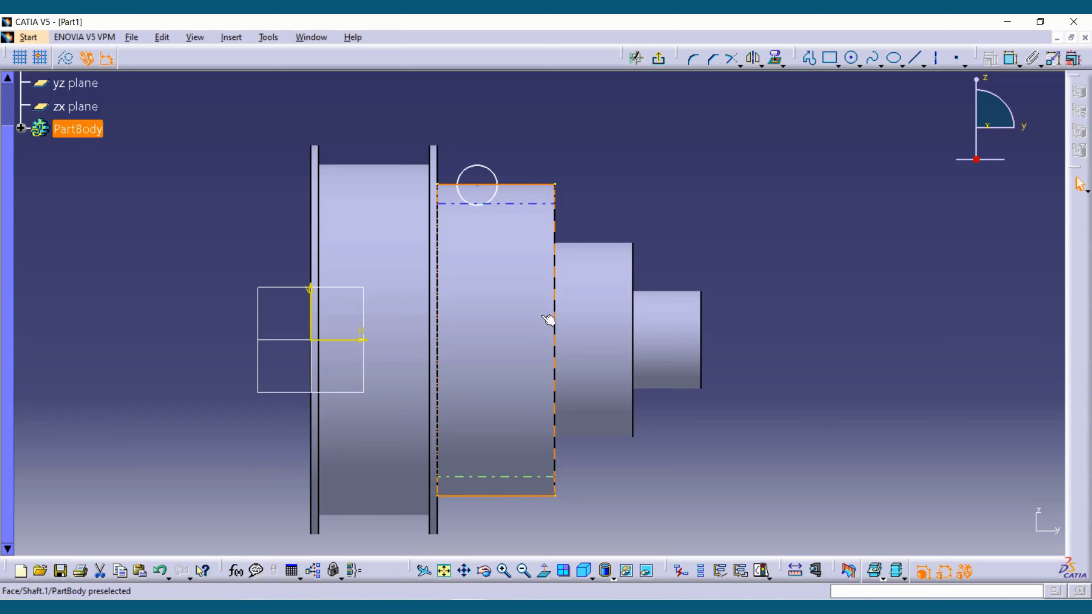
{"action": "left_click", "coordinate": [66, 58]}
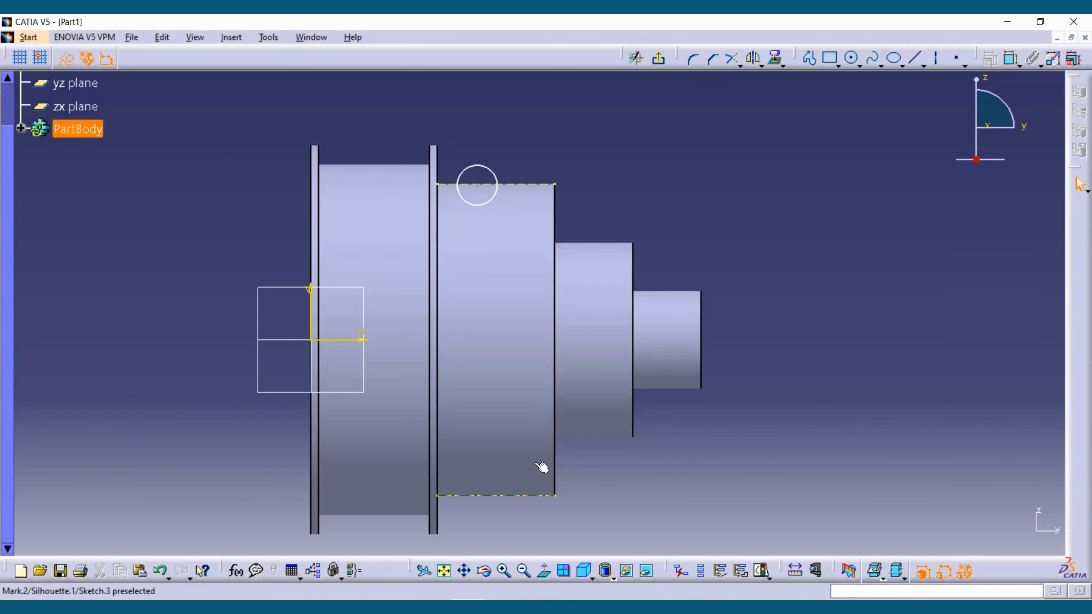
- Constrain the circle's centre to be coincident with the second step's upper construction edge
{"action": "middle_click_drag", "start_coordinate": [498, 151], "coordinate": [488, 256]}
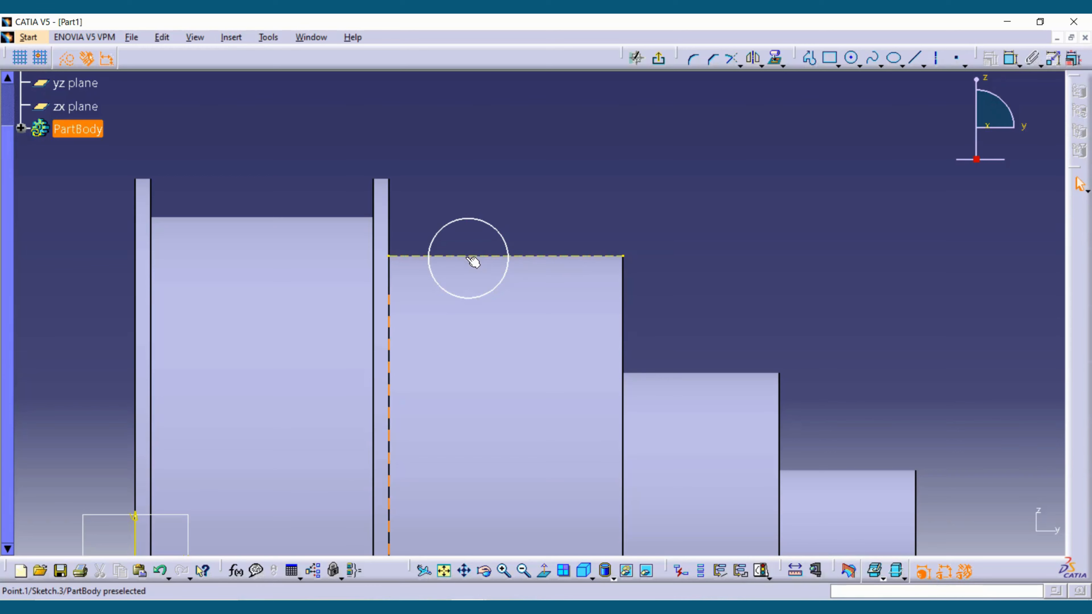
{"action": "left_click", "coordinate": [464, 256]}
{"action": "left_click", "coordinate": [991, 58]}
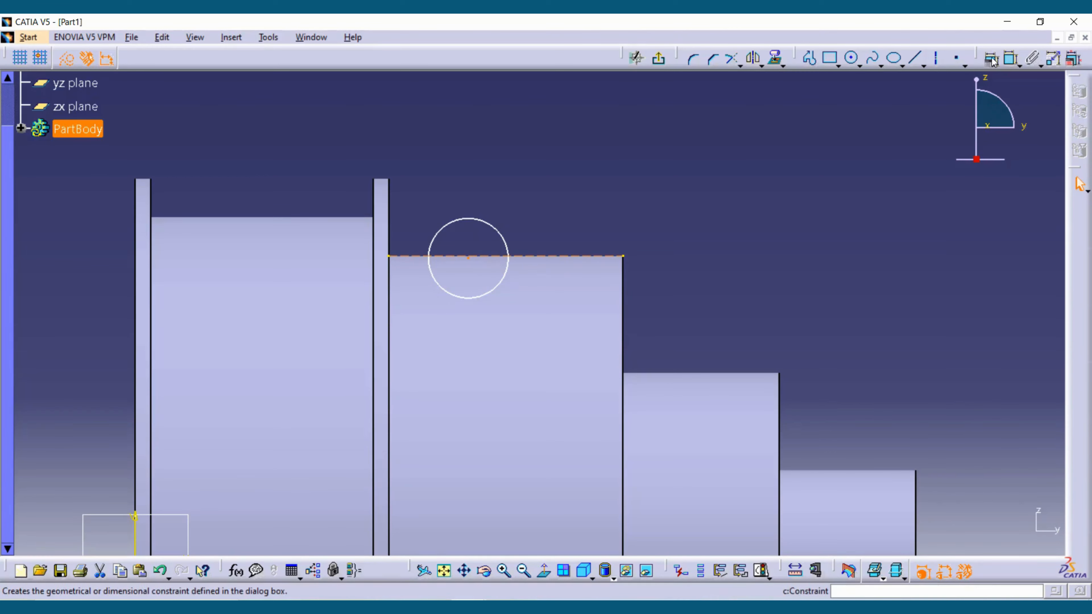
{"action": "left_click", "coordinate": [983, 265]}
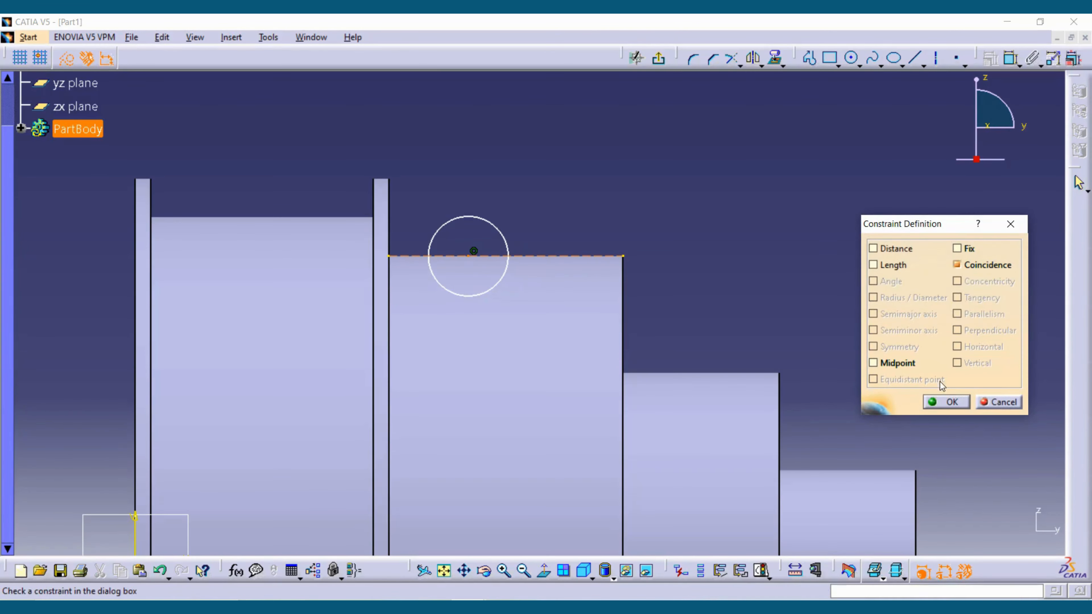
{"action": "left_click", "coordinate": [942, 402]}
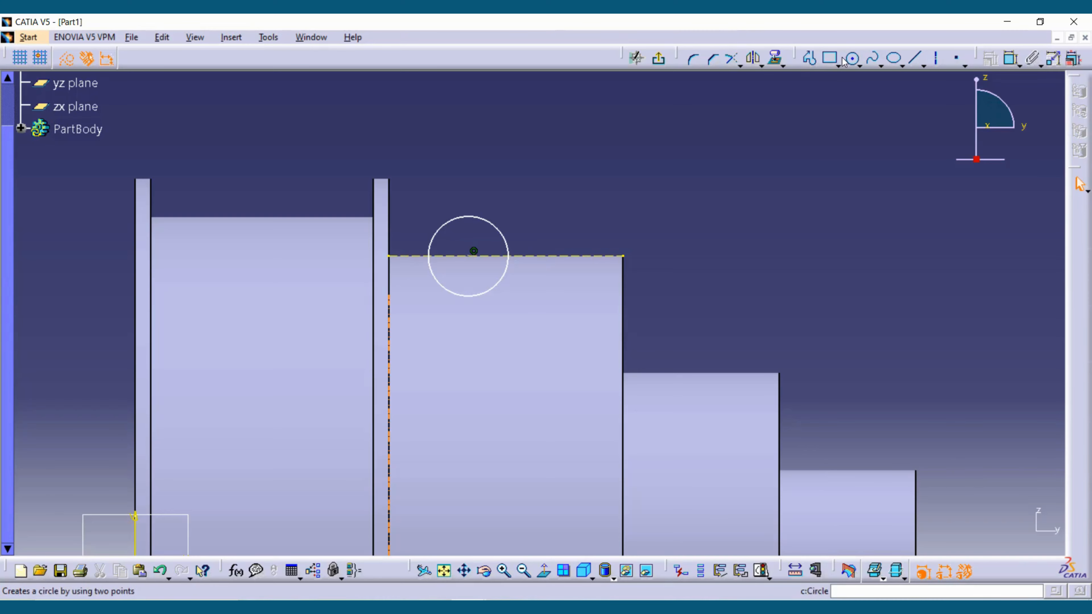
{"action": "left_click", "coordinate": [1011, 58]}
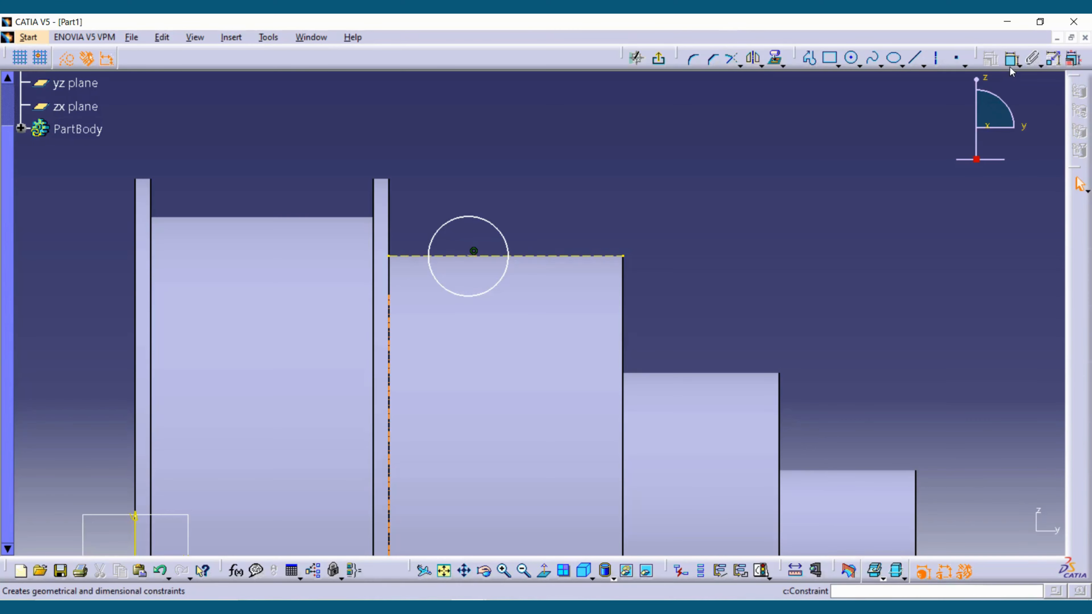
{"action": "left_click", "coordinate": [389, 232]}
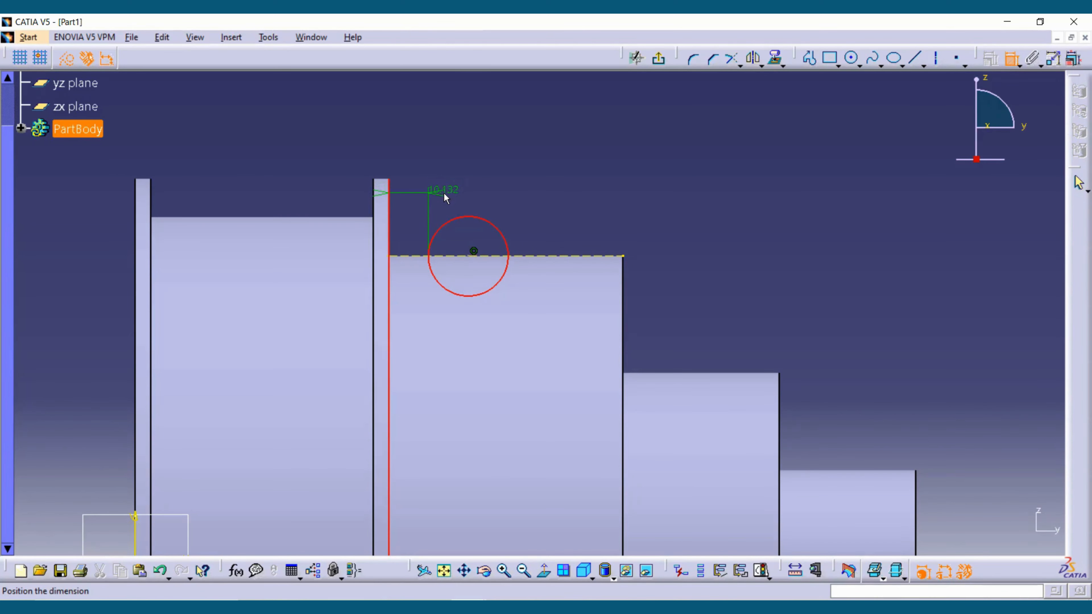
{"action": "key", "text": "Escape"}
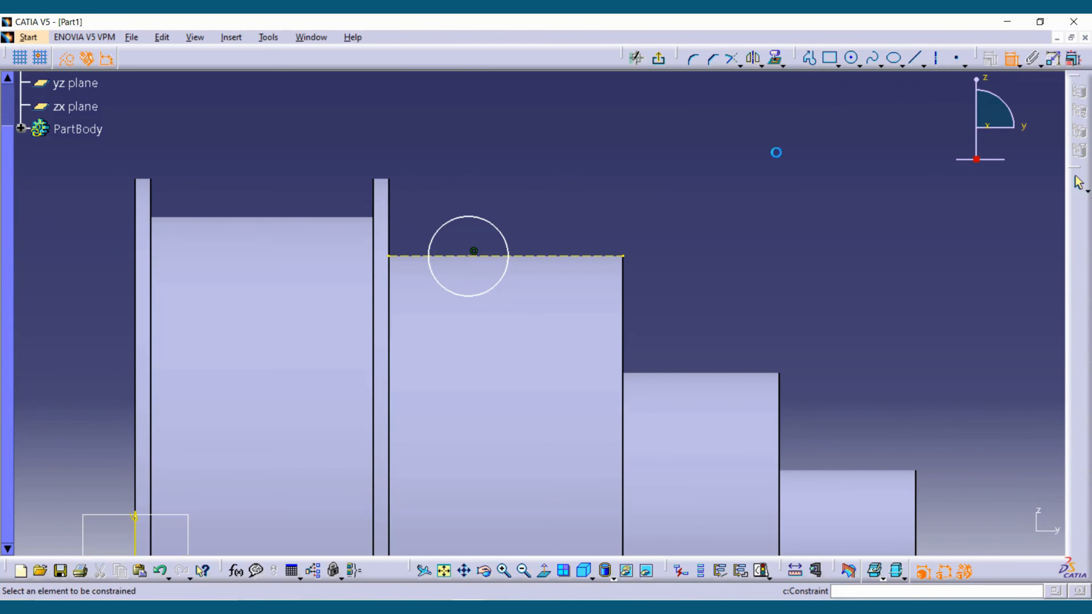
- Dimension the circle's centre horizontally from the second step's flange-side face and set the distance to 25 mm
{"action": "left_click", "coordinate": [468, 257]}
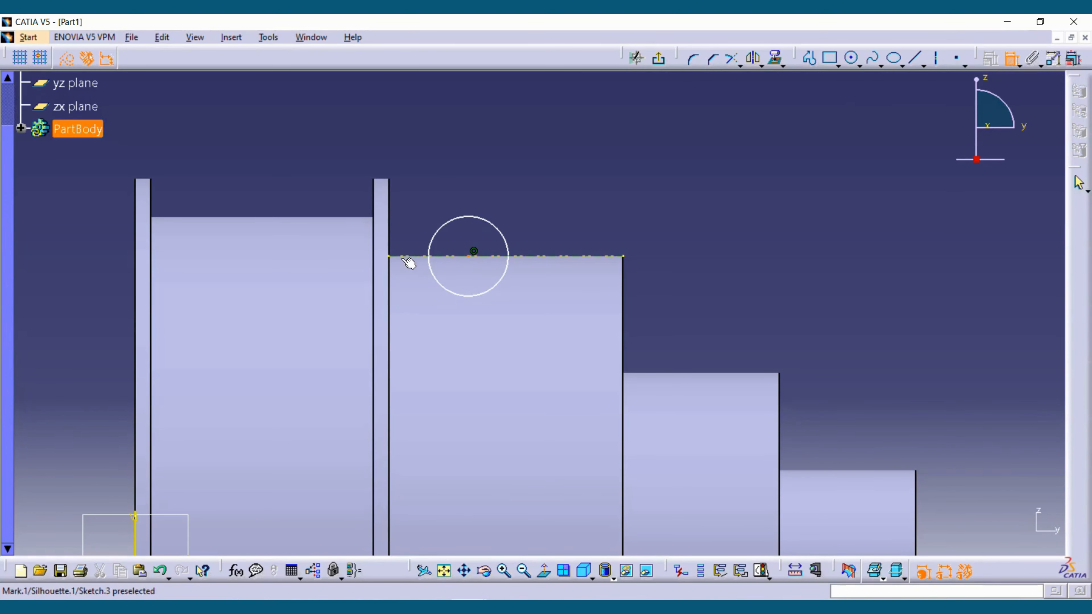
{"action": "left_click", "coordinate": [389, 268]}
{"action": "left_click", "coordinate": [419, 204]}
{"action": "double_click", "coordinate": [419, 204]}
{"action": "type", "text": "2"}
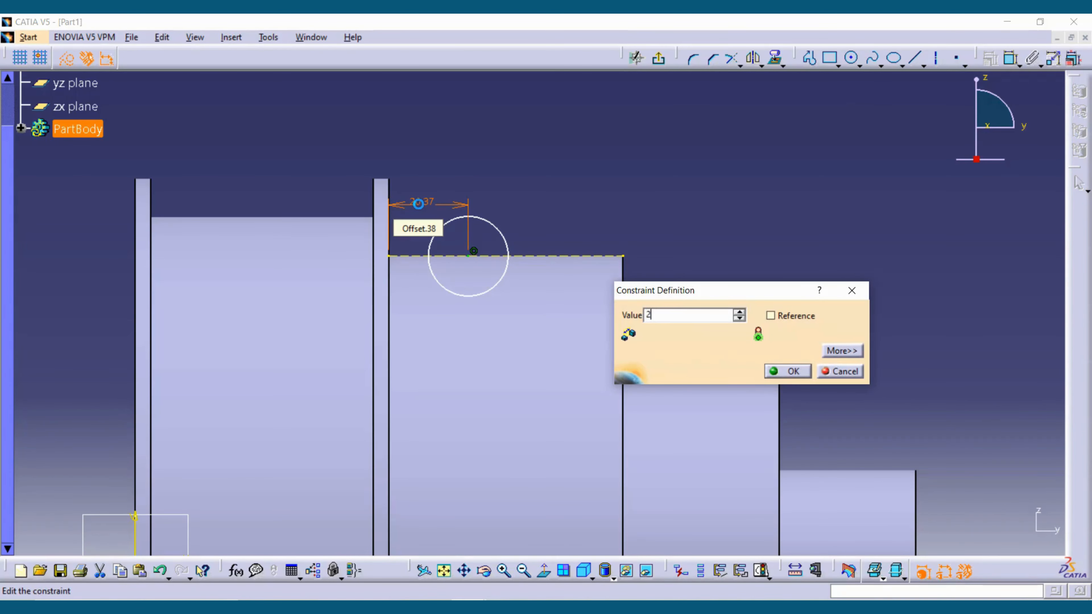
{"action": "type", "text": "5"}
{"action": "key", "text": "Return"}
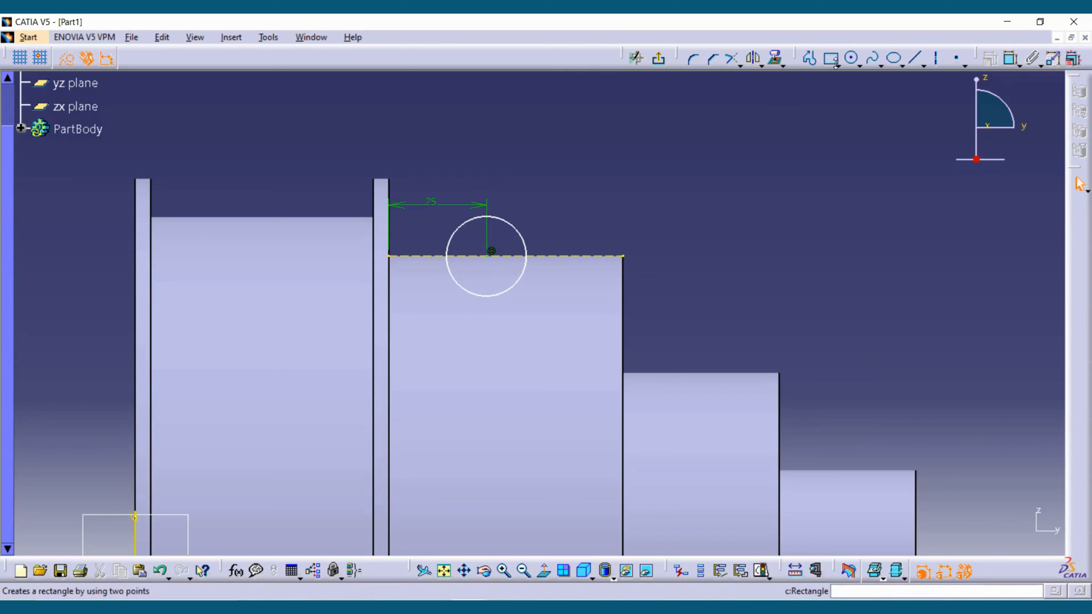
- Dimension the circle over the second step and set its diameter to 25 mm
{"action": "left_click", "coordinate": [515, 227]}
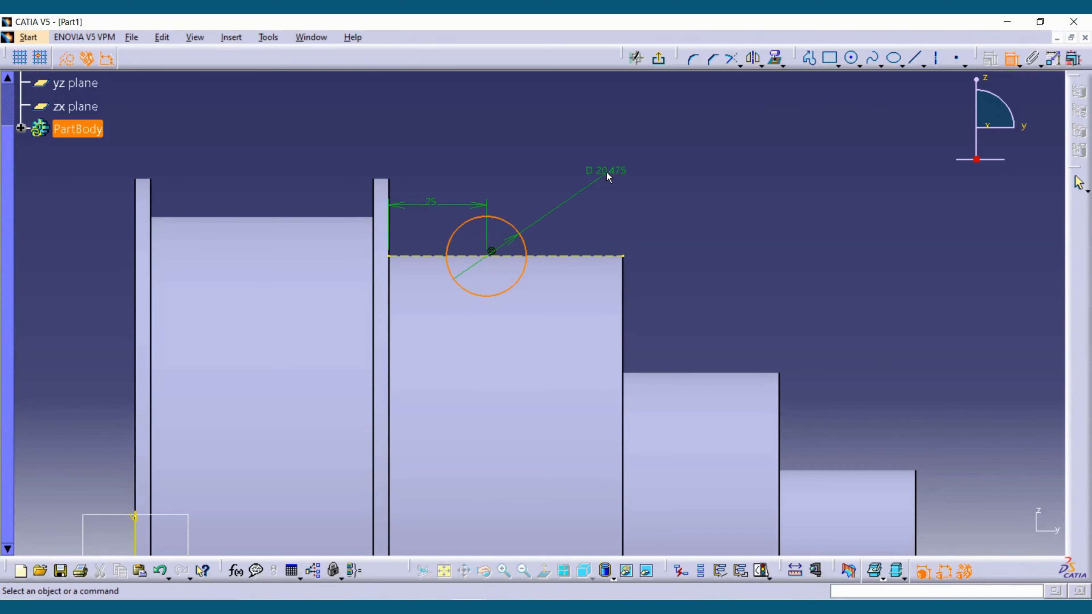
{"action": "double_click", "coordinate": [617, 173]}
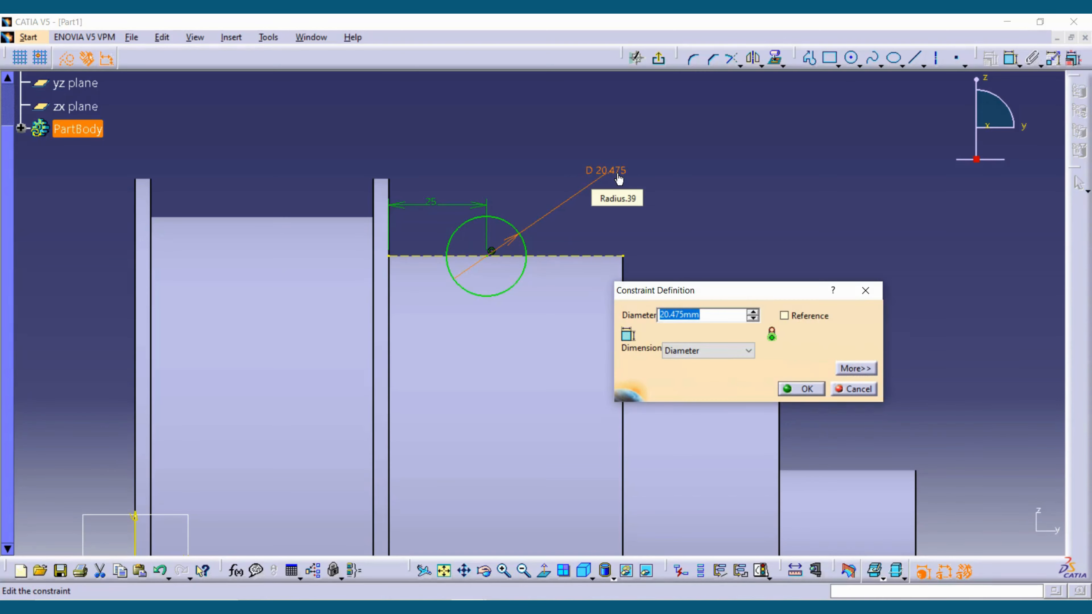
{"action": "type", "text": "25"}
{"action": "key", "text": "Return"}
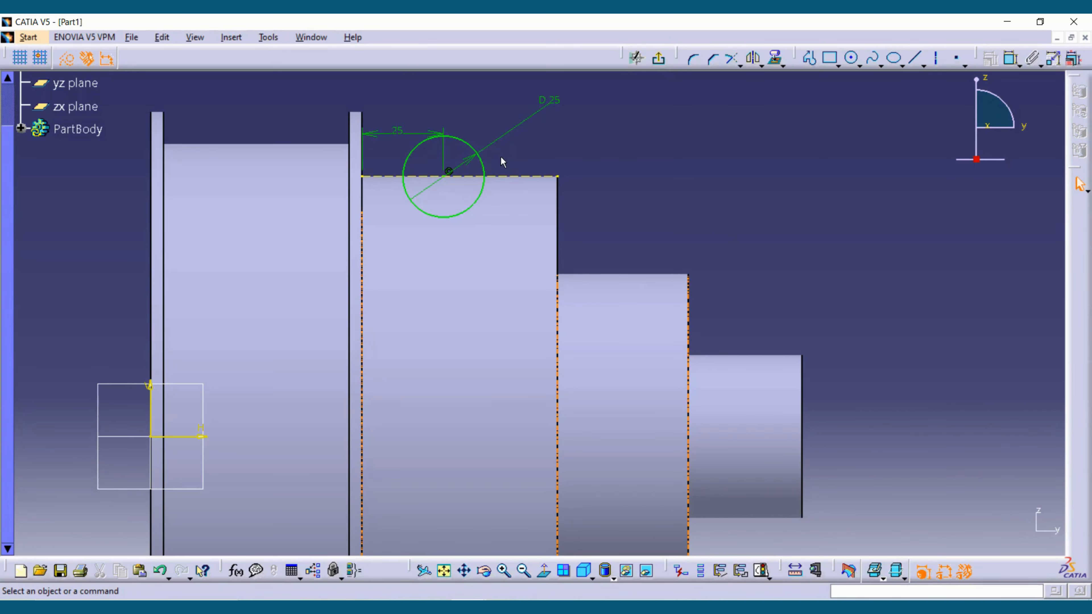
- Project the 3D silhouette edges of the third and smallest steps onto the sketch plane and accept the warning
{"action": "left_click", "coordinate": [777, 58]}
{"action": "left_click", "coordinate": [641, 356]}
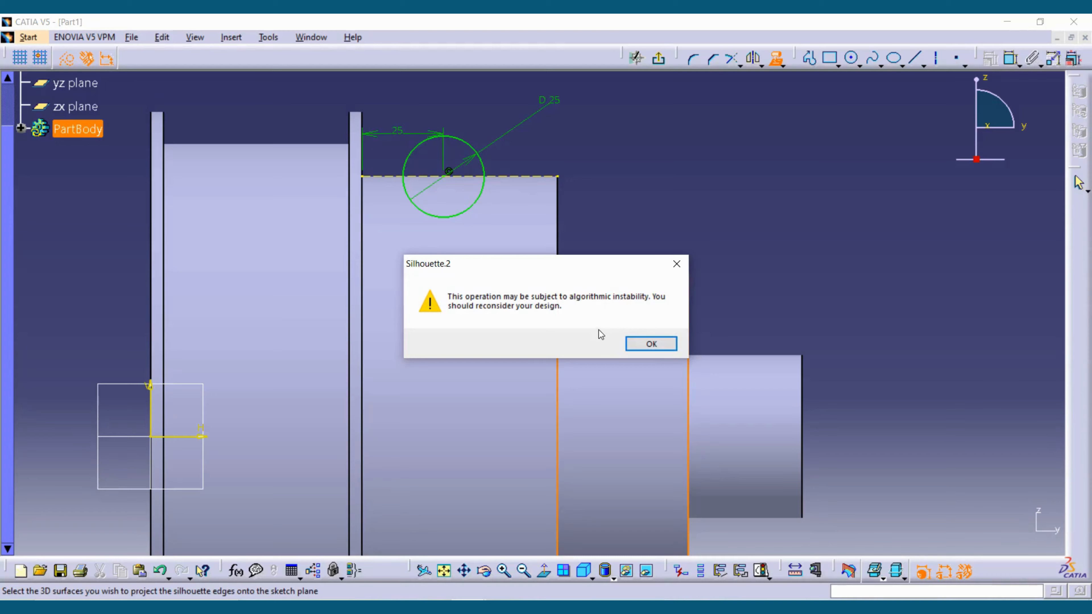
{"action": "left_click", "coordinate": [650, 344]}
{"action": "left_click", "coordinate": [783, 400]}
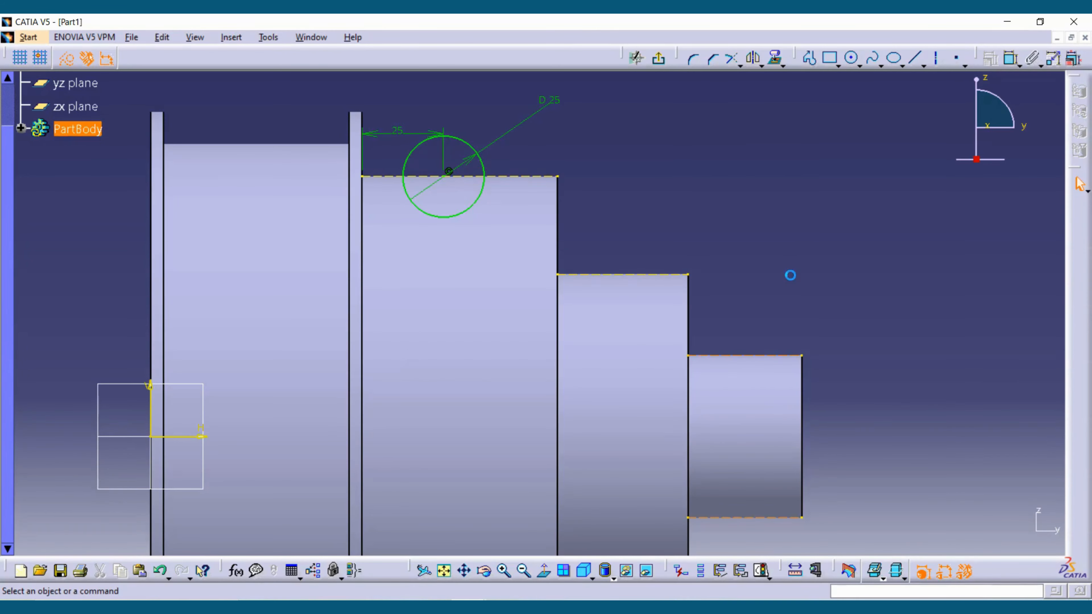
{"action": "middle_click_drag", "start_coordinate": [734, 246], "coordinate": [725, 308], "text": "ctrl"}
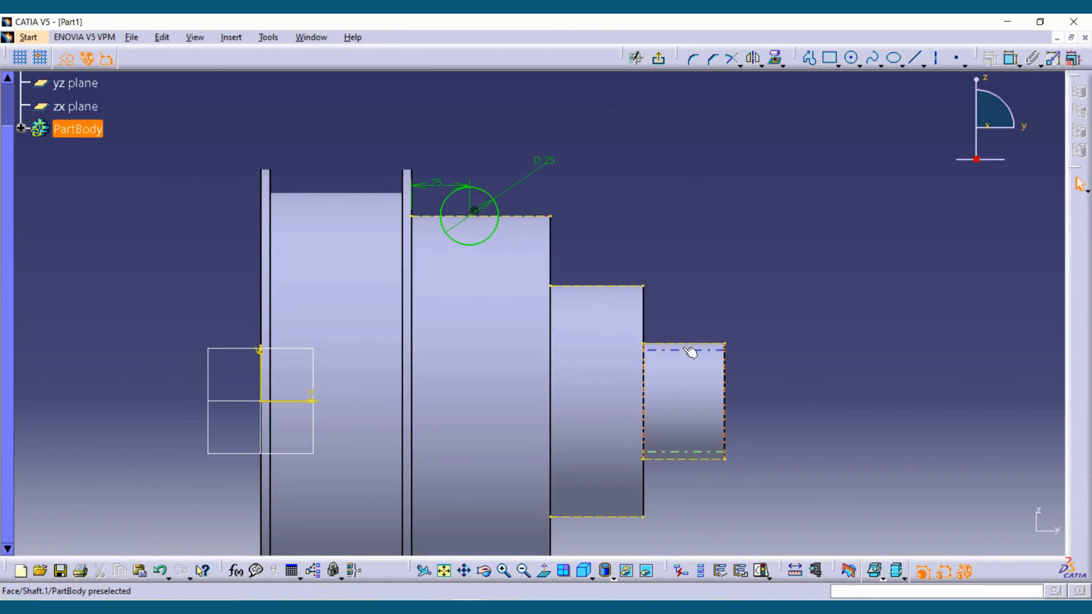
{"action": "middle_click_drag", "start_coordinate": [745, 334], "coordinate": [741, 280], "text": "ctrl"}
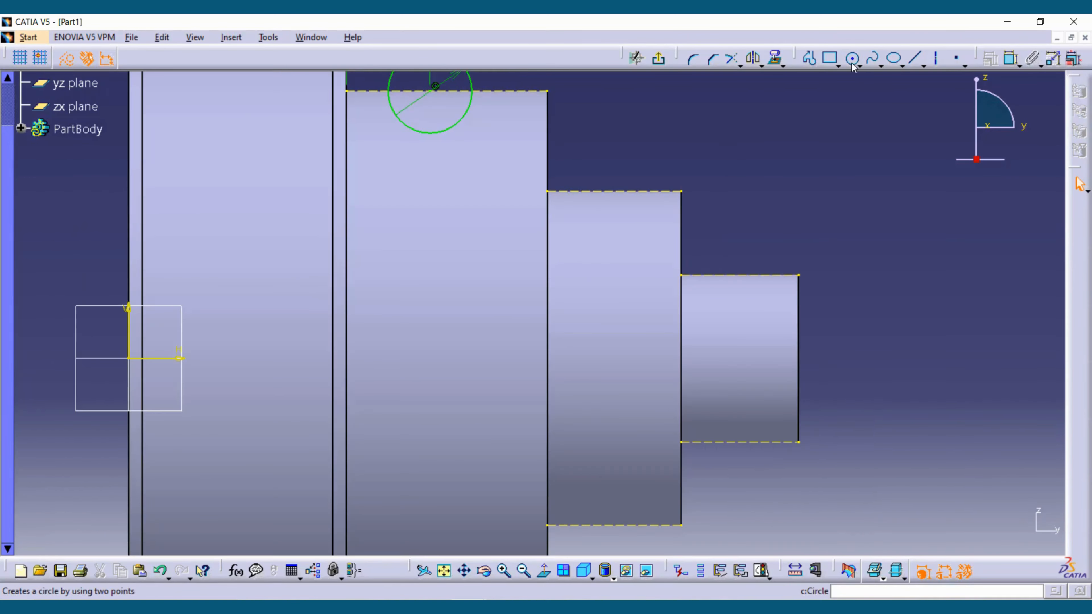
{"action": "left_click", "coordinate": [894, 57]}
{"action": "left_click", "coordinate": [615, 191]}
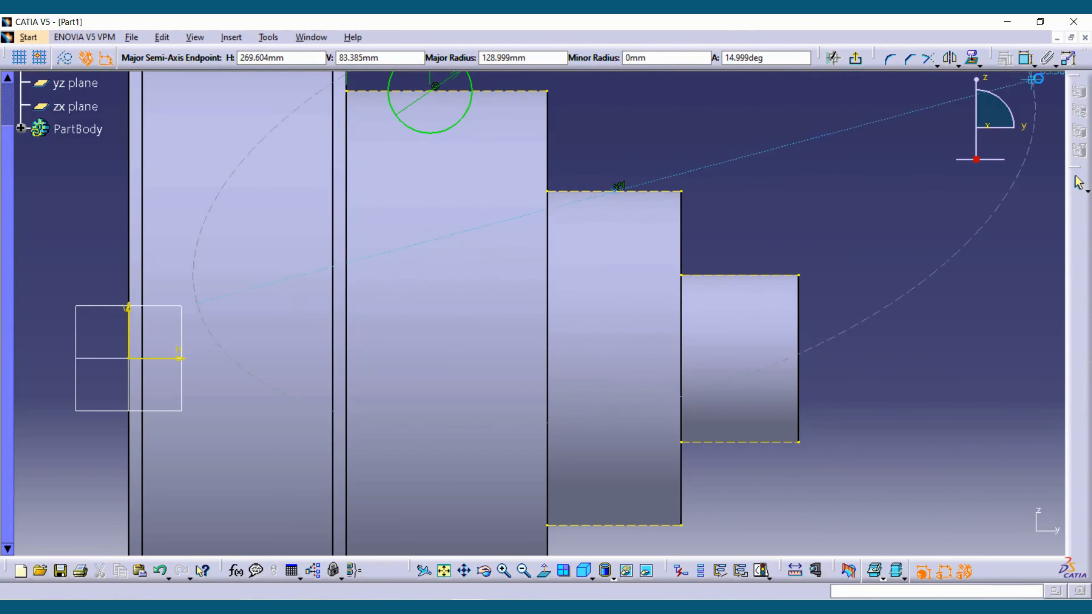
{"action": "key", "text": "Escape"}
- Draw a horizontal ellipse about 21 mm long and 11 mm high, centred on the third step's upper construction edge
{"action": "left_click", "coordinate": [968, 59]}
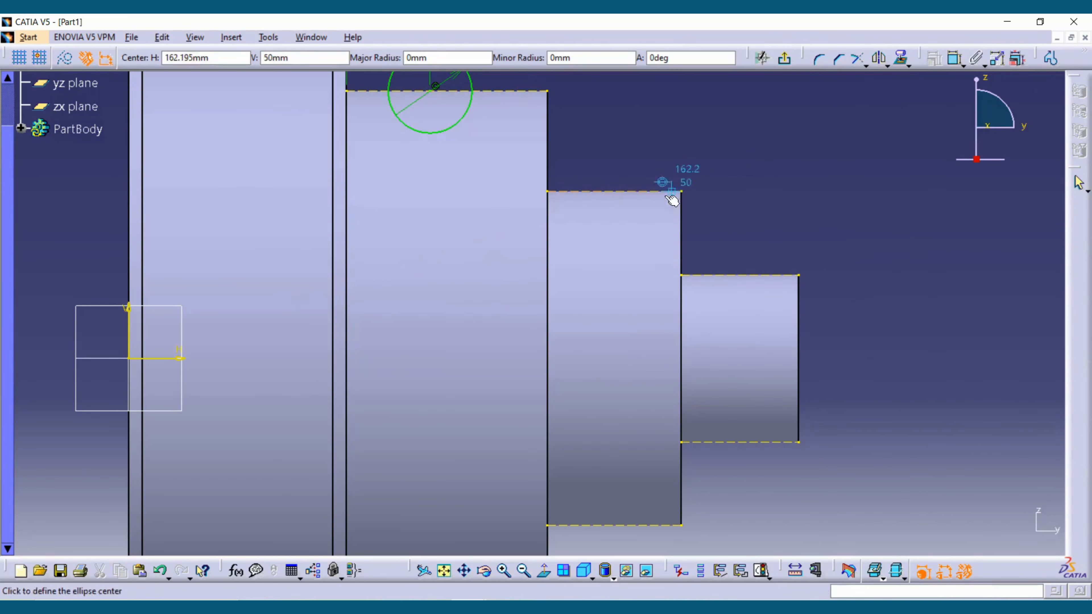
{"action": "left_click", "coordinate": [614, 191]}
{"action": "left_click", "coordinate": [648, 192]}
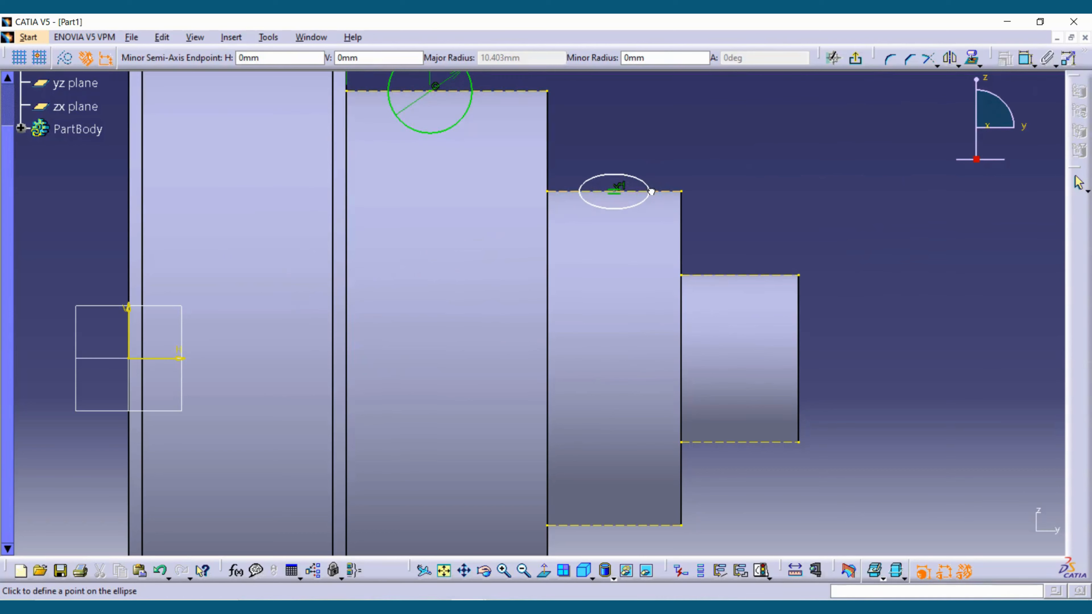
{"action": "left_click", "coordinate": [626, 175]}
- Dimension the ellipse's major axis and set its diameter to 20 mm
{"action": "middle_click_drag", "start_coordinate": [615, 205], "coordinate": [475, 260]}
{"action": "middle_click_drag", "start_coordinate": [583, 285], "coordinate": [677, 213]}
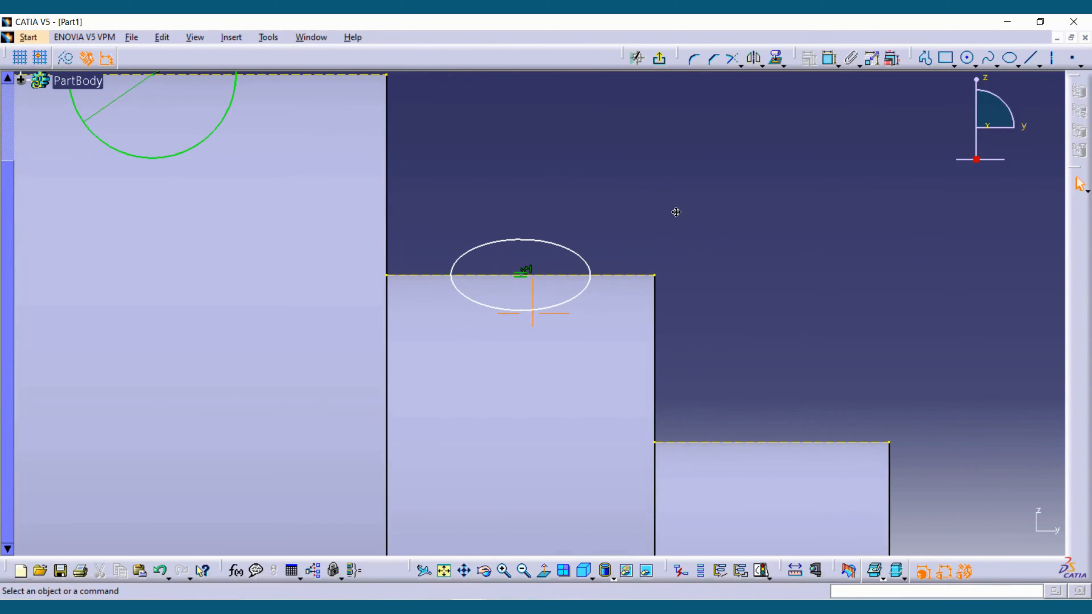
{"action": "left_click", "coordinate": [830, 58]}
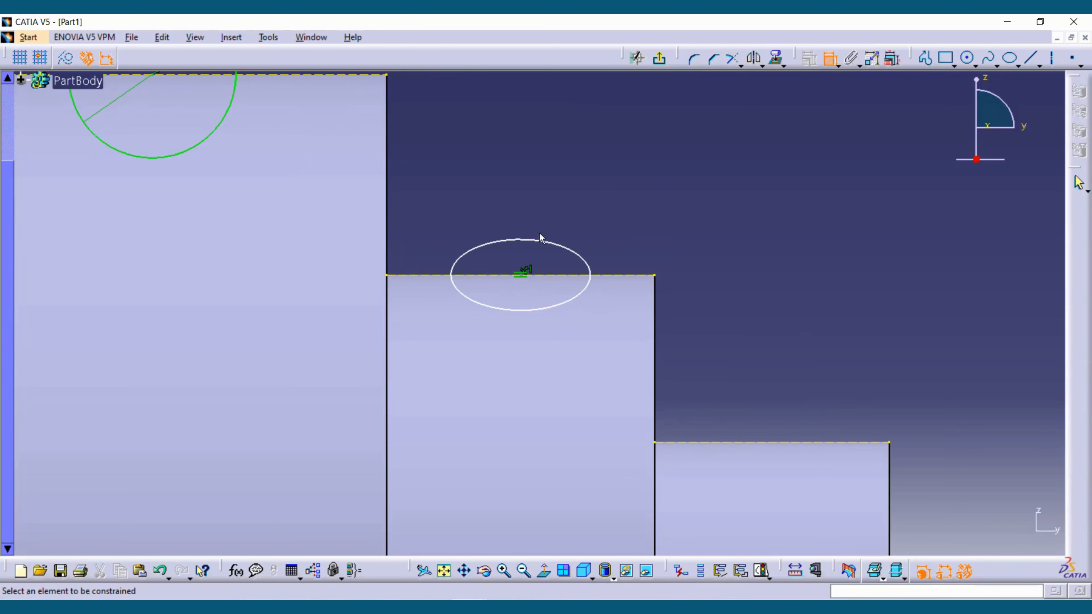
{"action": "left_click", "coordinate": [524, 241]}
{"action": "left_click", "coordinate": [829, 60]}
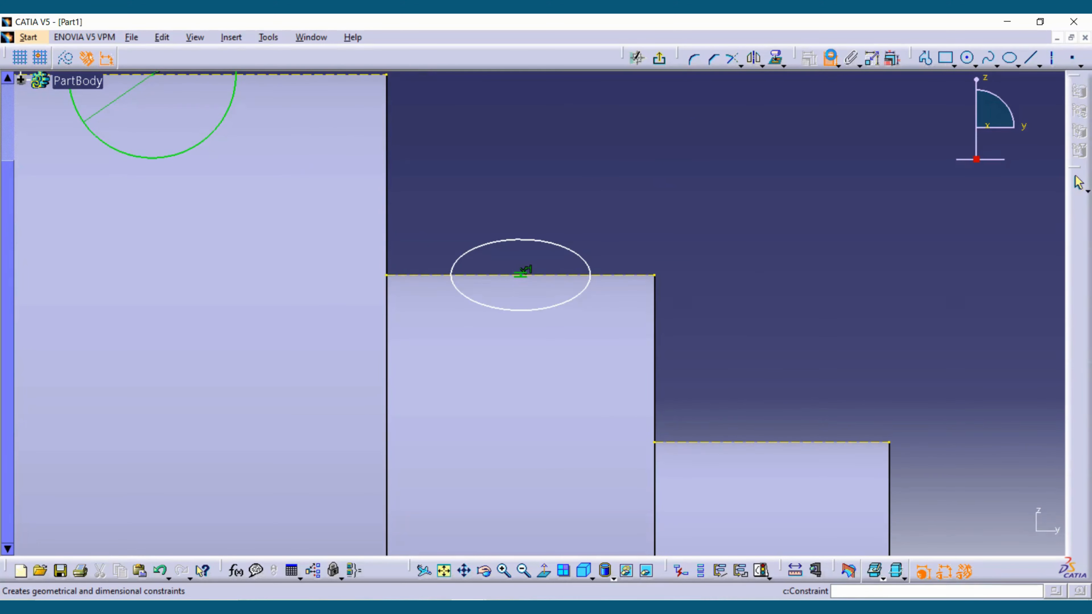
{"action": "left_click", "coordinate": [454, 280]}
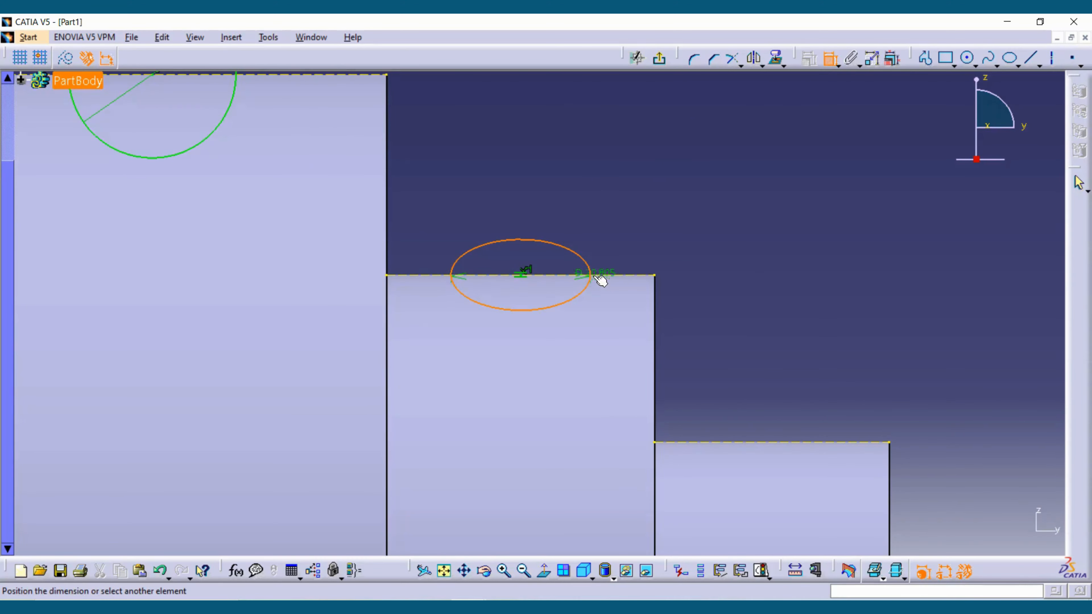
{"action": "left_click", "coordinate": [594, 210]}
{"action": "double_click", "coordinate": [594, 210]}
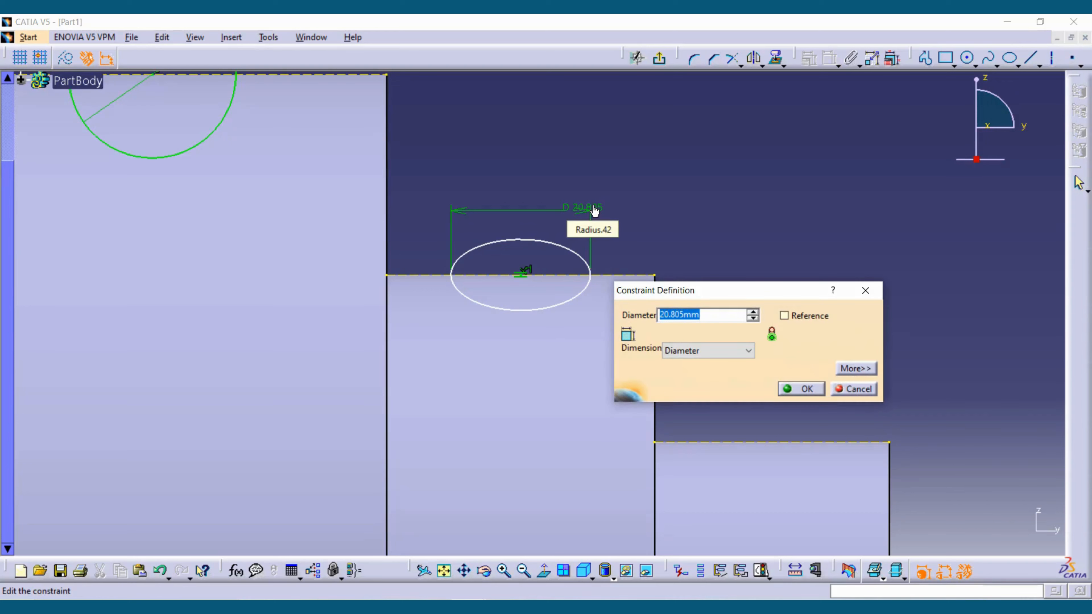
{"action": "key", "text": "Return"}
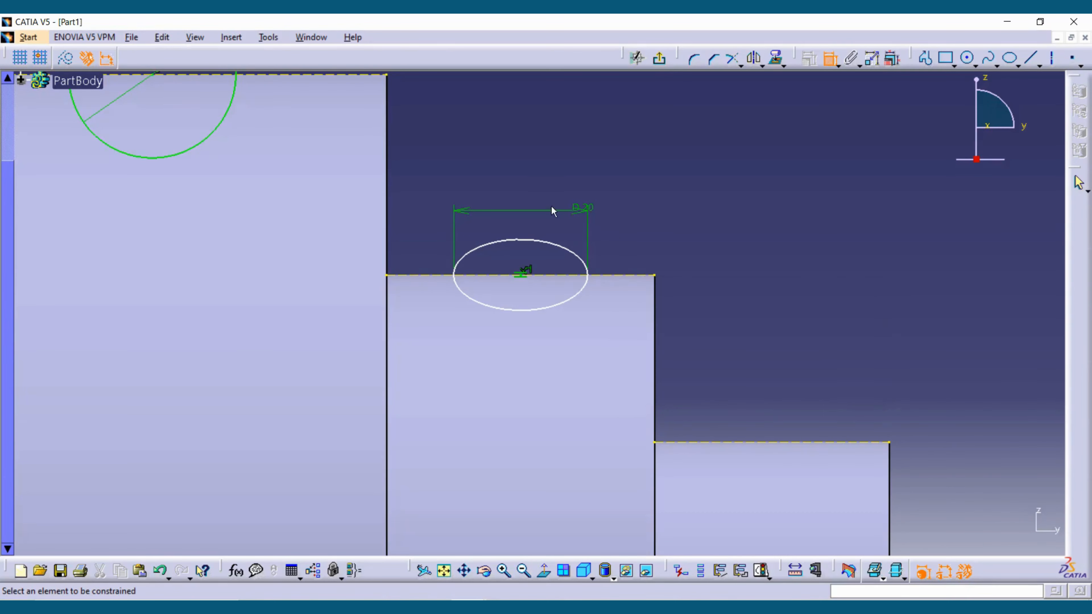
- Dimension the ellipse's lower extent from the third step's upper edge and set the offset to 5 mm
{"action": "left_click", "coordinate": [551, 309]}
{"action": "left_click", "coordinate": [726, 314]}
{"action": "double_click", "coordinate": [726, 312]}
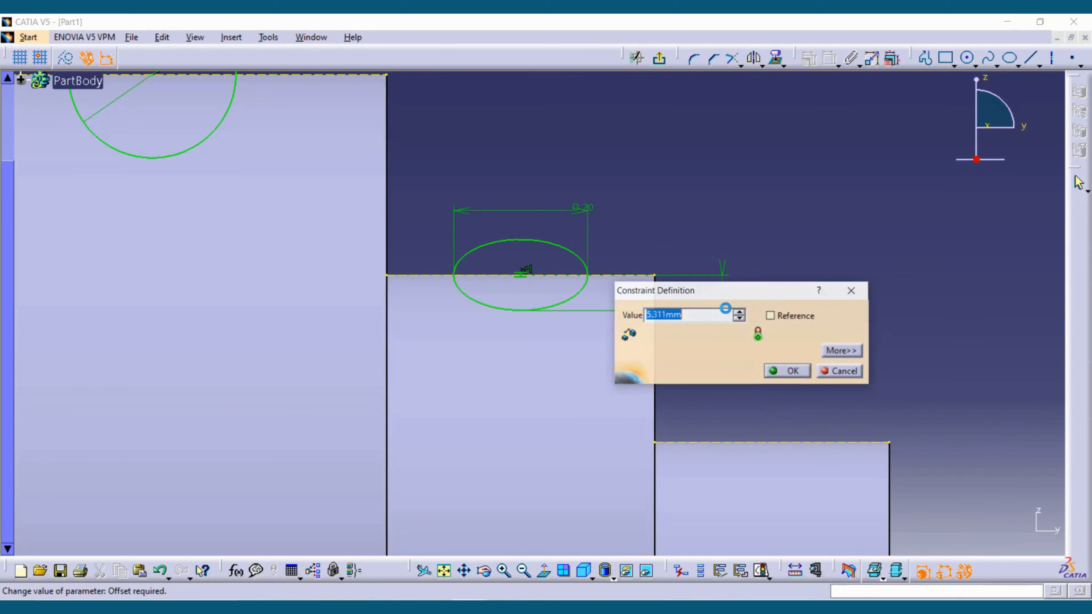
{"action": "type", "text": "5"}
{"action": "key", "text": "Return"}
- Draw a profile on the smallest step with a line sloping down about 20° from its upper edge and a vertical line at its end face
{"action": "middle_click_drag", "start_coordinate": [711, 180], "coordinate": [723, 227]}
{"action": "mouse_move", "coordinate": [729, 264]}
{"action": "middle_mouse_down"}
{"action": "mouse_move", "coordinate": [741, 225]}
{"action": "mouse_move", "coordinate": [756, 275]}
{"action": "middle_mouse_up"}
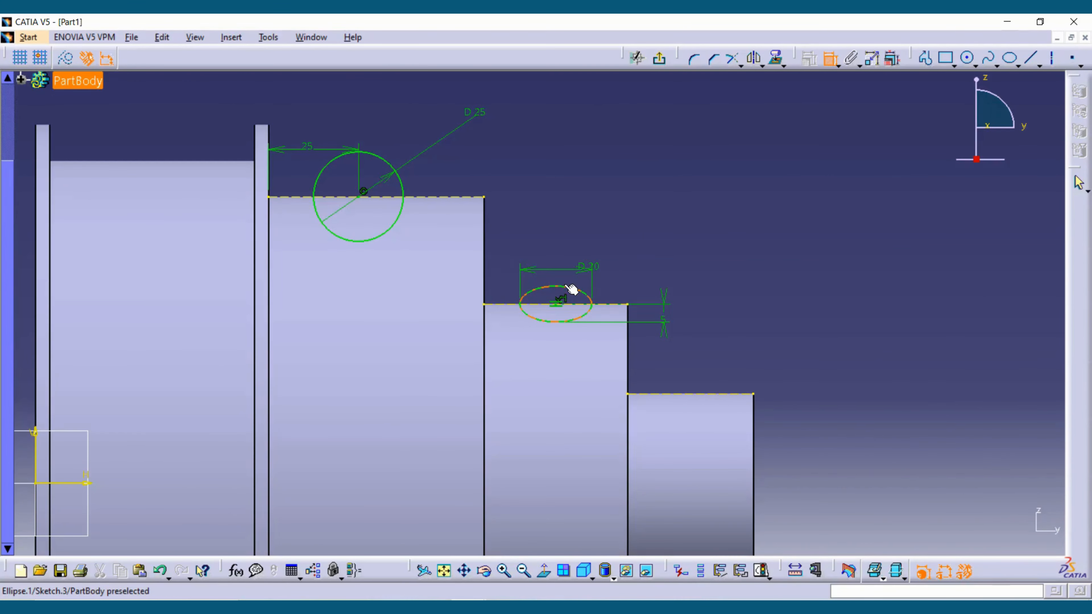
{"action": "mouse_move", "coordinate": [631, 283]}
{"action": "middle_mouse_down"}
{"action": "mouse_move", "coordinate": [532, 205]}
{"action": "mouse_move", "coordinate": [545, 165]}
{"action": "mouse_move", "coordinate": [756, 271]}
{"action": "mouse_move", "coordinate": [559, 235]}
{"action": "middle_mouse_up"}
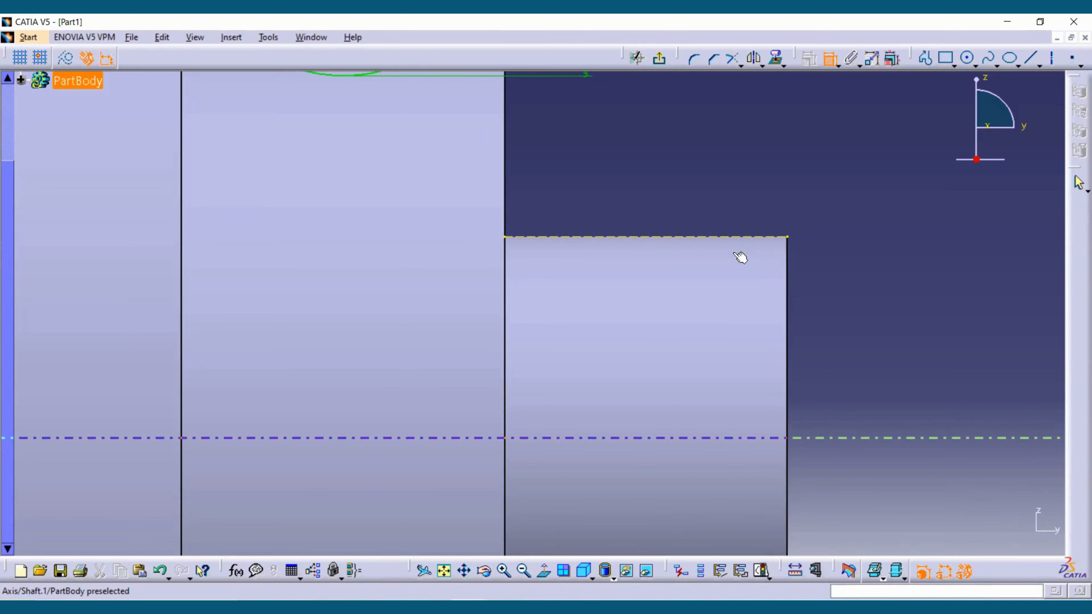
{"action": "left_click", "coordinate": [930, 60]}
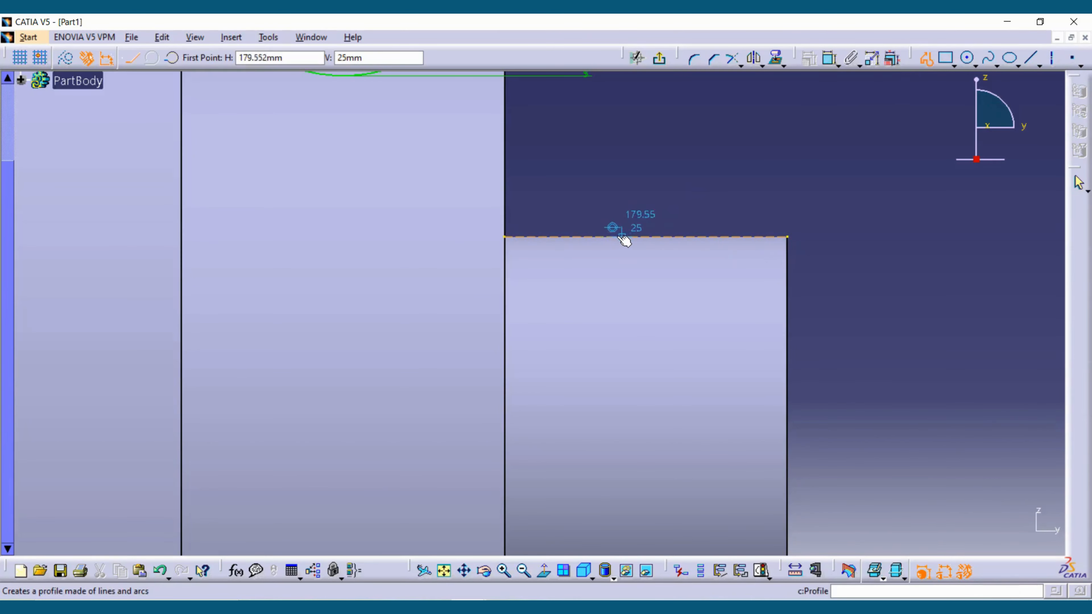
{"action": "left_click", "coordinate": [606, 236]}
{"action": "double_click", "coordinate": [787, 304]}
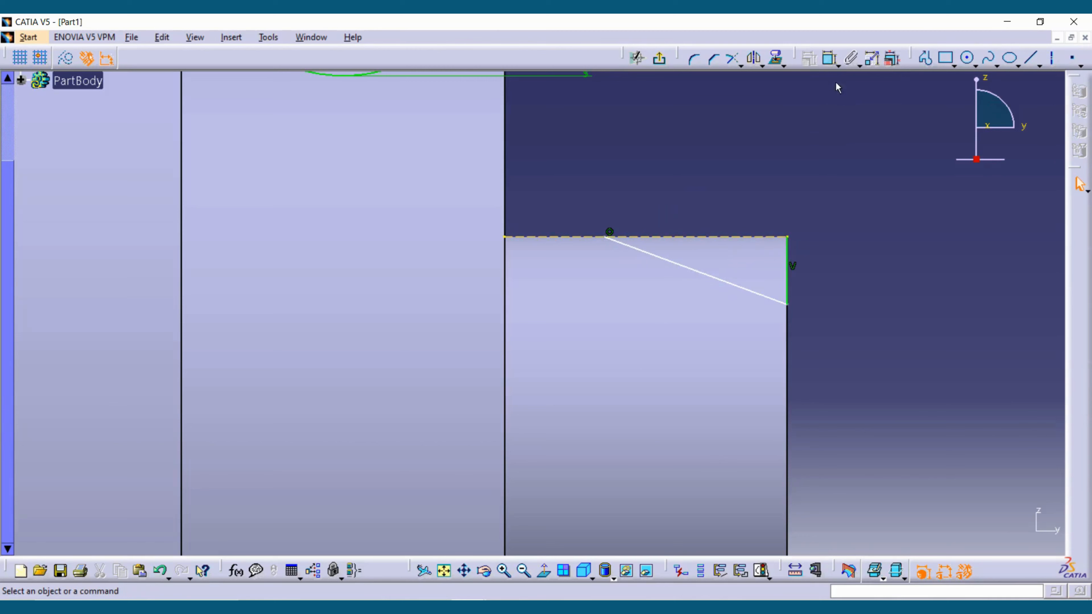
- Dimension the angle between the sloping line and the smallest step's upper edge and set it to 10°
{"action": "left_click", "coordinate": [707, 236]}
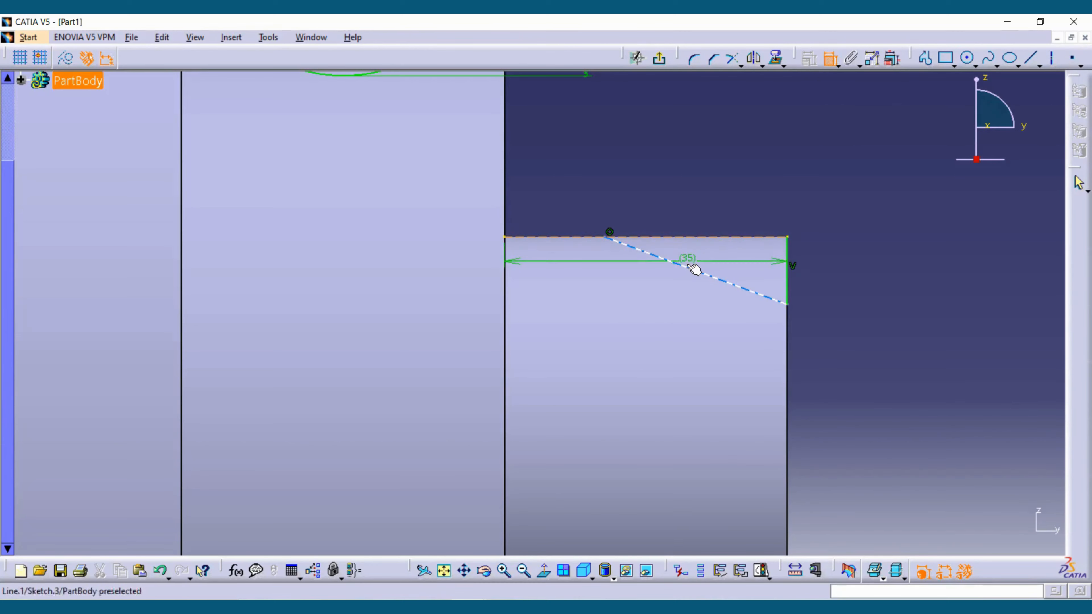
{"action": "left_click", "coordinate": [695, 270]}
{"action": "double_click", "coordinate": [712, 251]}
{"action": "type", "text": "1"}
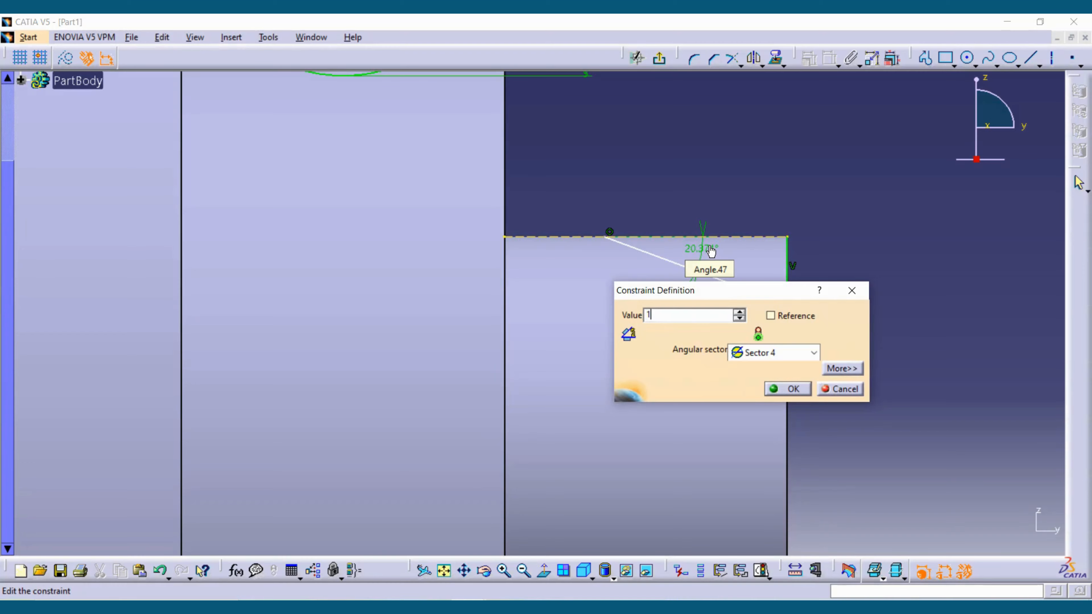
{"action": "type", "text": "0deg"}
{"action": "key", "text": "Return"}
- Dimension the sloping line's start point from the smallest step's shoulder face and set the distance to 10 mm
{"action": "left_click", "coordinate": [506, 275]}
{"action": "left_click", "coordinate": [609, 231]}
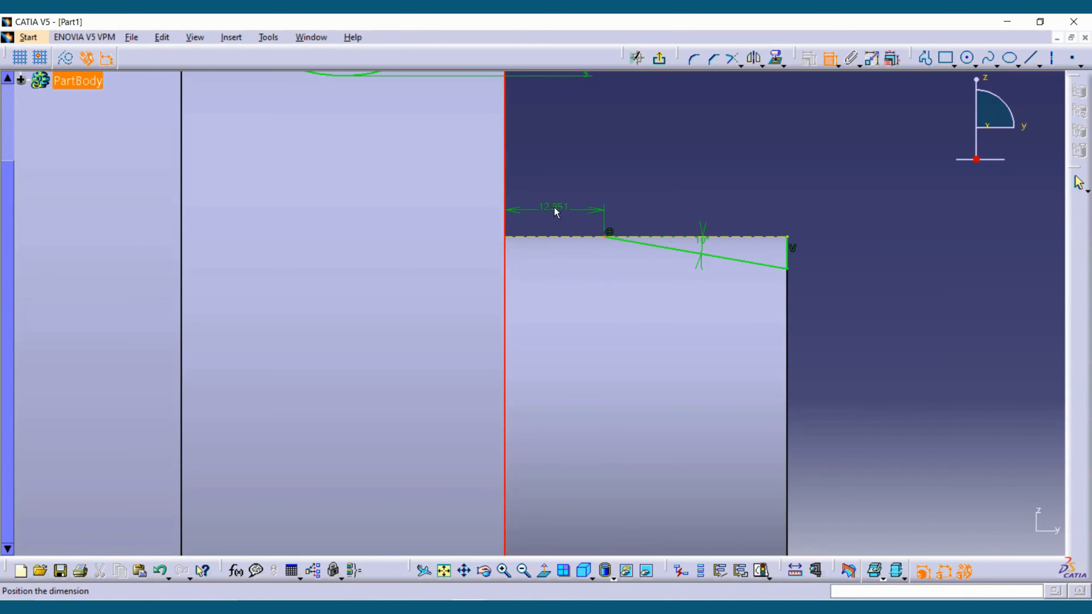
{"action": "double_click", "coordinate": [559, 209]}
{"action": "type", "text": "1"}
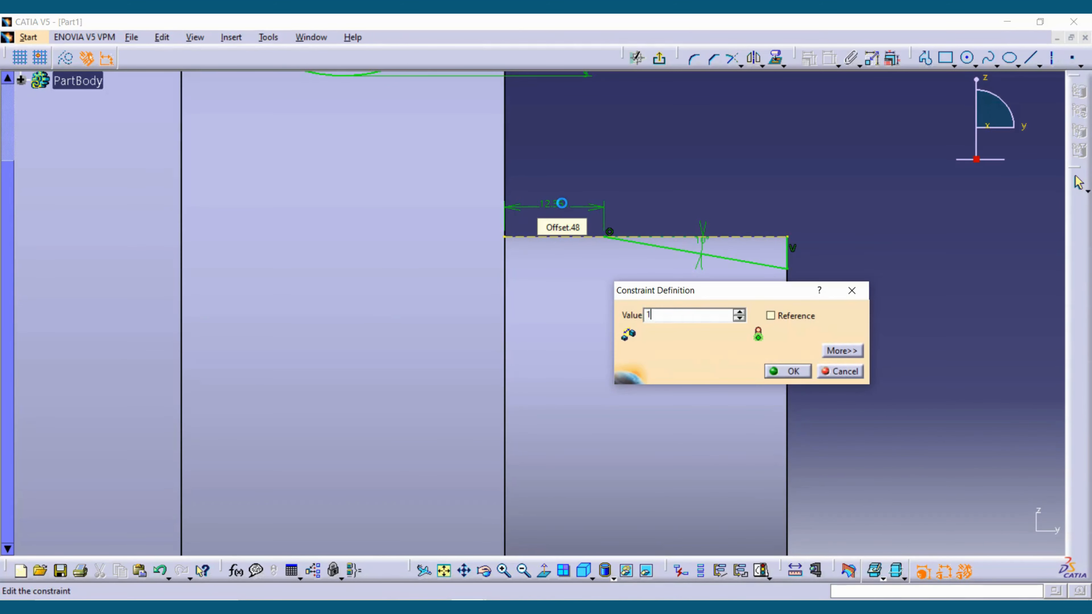
{"action": "type", "text": "0"}
{"action": "key", "text": "Return"}
{"action": "key", "text": "Escape"}
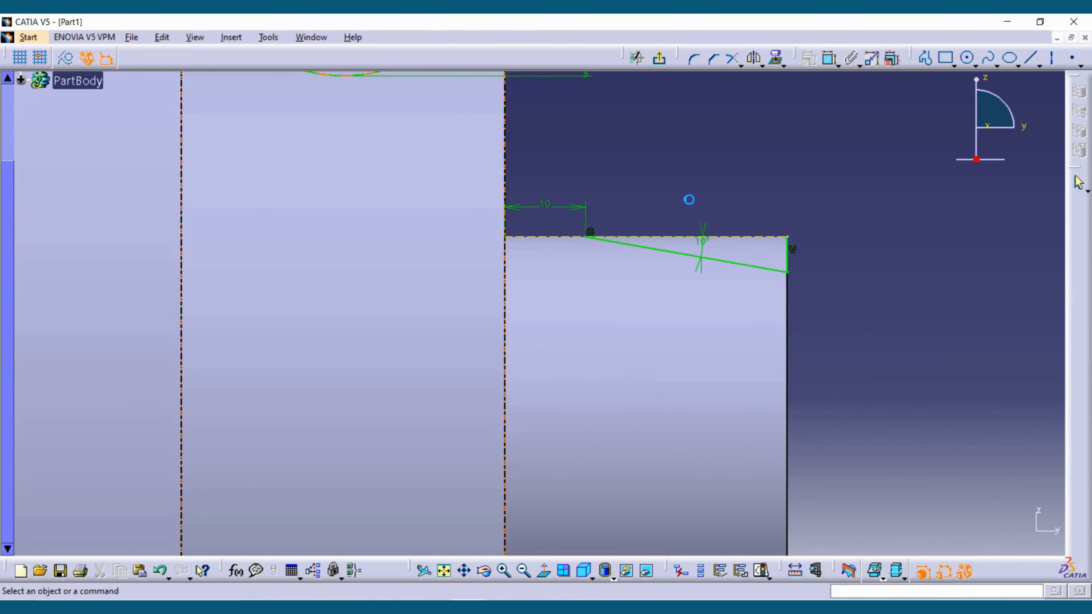
- Close the triangular profile with a horizontal line along the smallest step's upper edge, from the sloping line's start to the end-face corner
{"action": "mouse_move", "coordinate": [784, 214]}
{"action": "middle_mouse_down"}
{"action": "mouse_move", "coordinate": [739, 271]}
{"action": "mouse_move", "coordinate": [701, 276]}
{"action": "mouse_move", "coordinate": [699, 212]}
{"action": "middle_mouse_up"}
{"action": "left_click", "coordinate": [702, 276]}
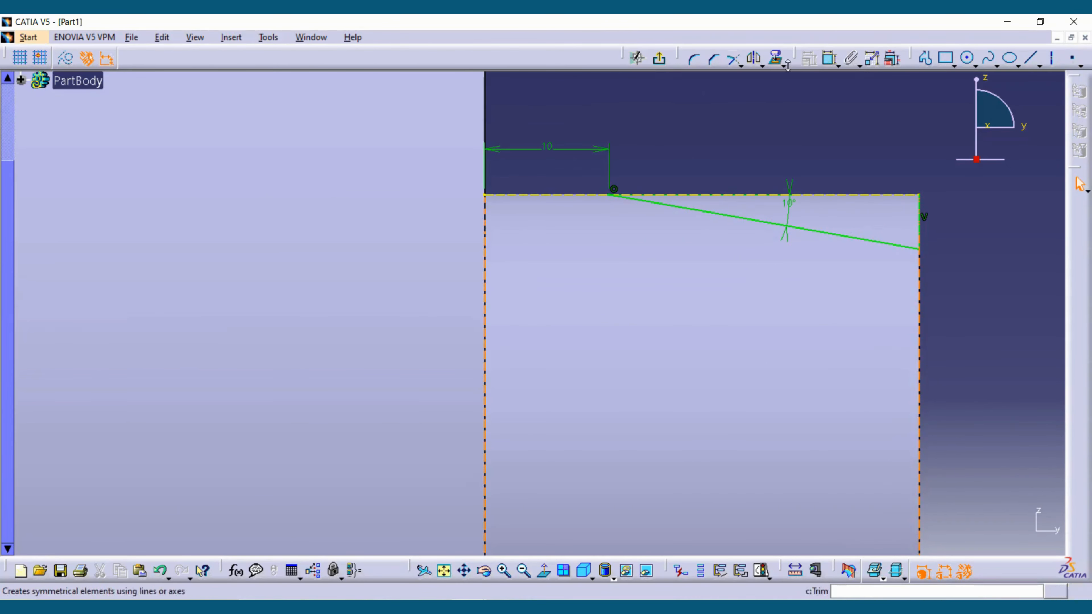
{"action": "left_click", "coordinate": [925, 58]}
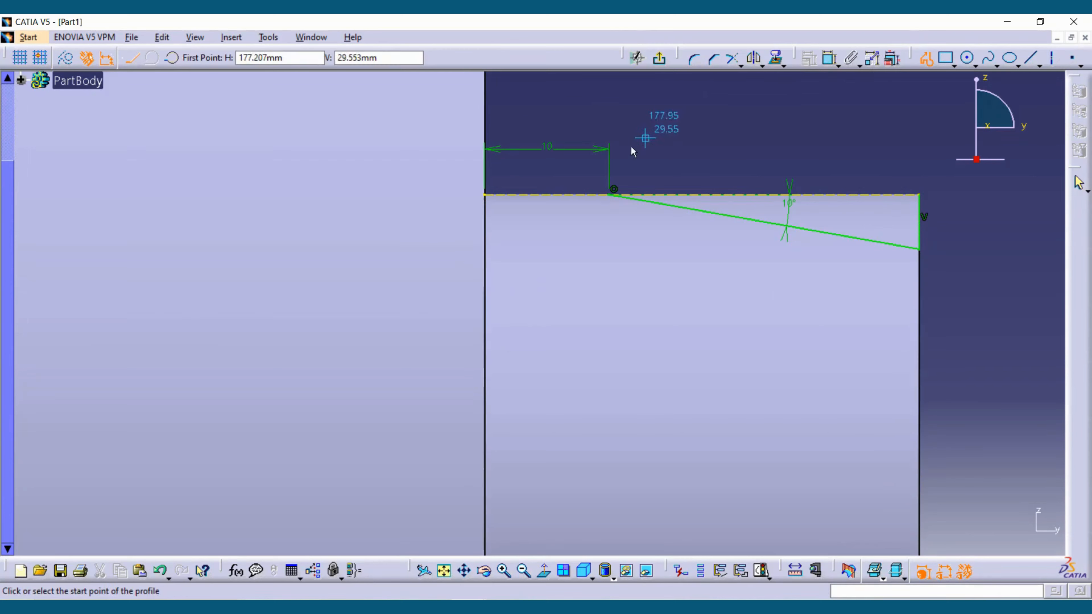
{"action": "left_click", "coordinate": [612, 196]}
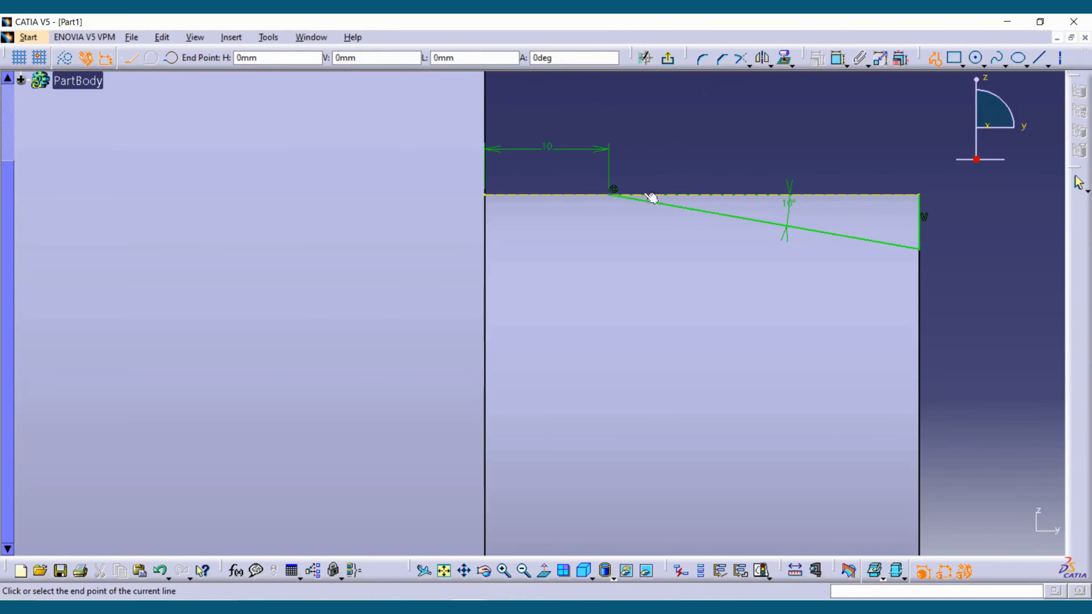
{"action": "double_click", "coordinate": [919, 195]}
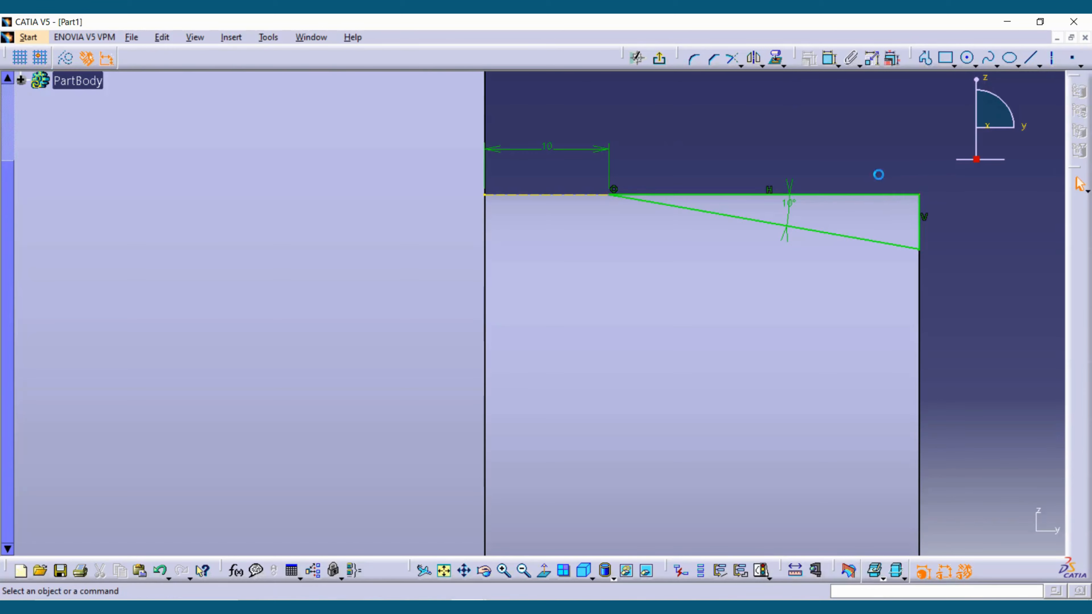
- Draw a closed tapered profile from the origin along the part's axis to the small end face, about 33 mm high there narrowing to 9 mm
{"action": "mouse_move", "coordinate": [878, 174]}
{"action": "middle_mouse_down"}
{"action": "mouse_move", "coordinate": [744, 244]}
{"action": "mouse_move", "coordinate": [851, 234]}
{"action": "mouse_move", "coordinate": [884, 247]}
{"action": "middle_mouse_up"}
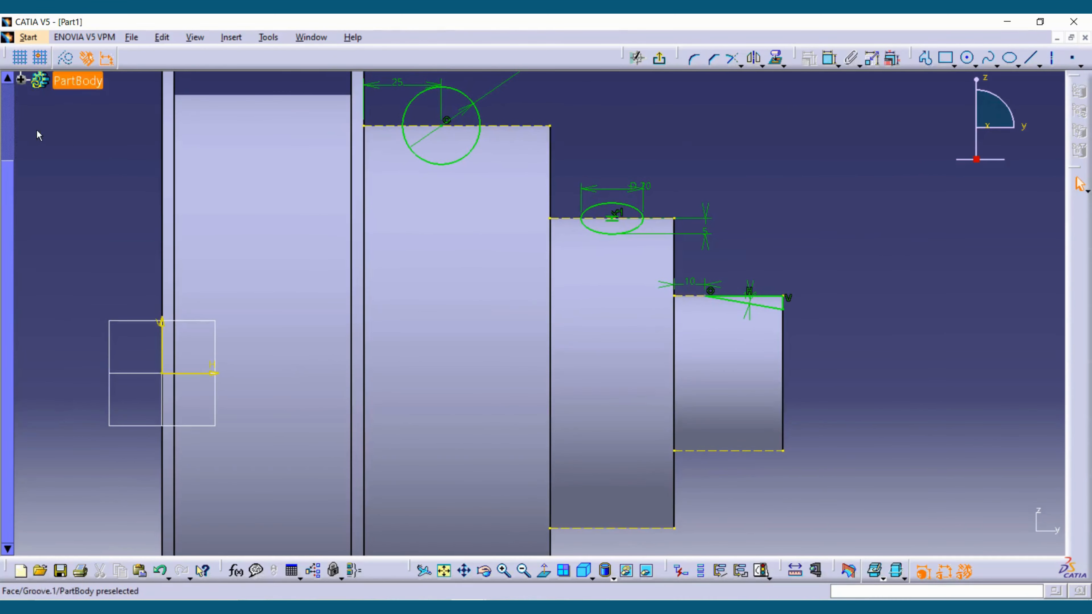
{"action": "middle_click_drag", "start_coordinate": [780, 194], "coordinate": [819, 201], "text": "ctrl"}
{"action": "left_click", "coordinate": [926, 58]}
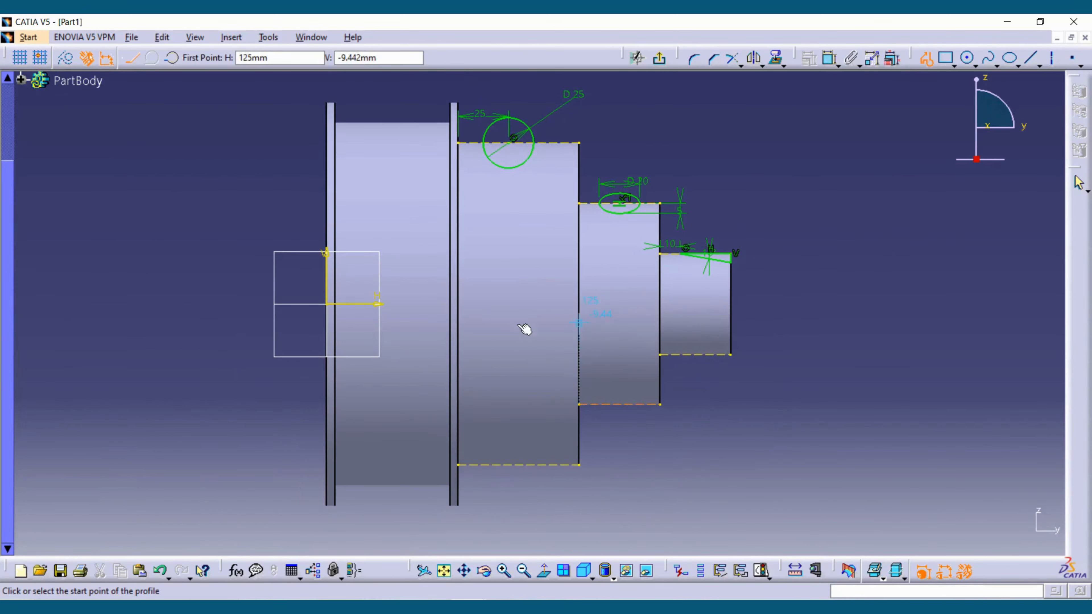
{"action": "middle_click_drag", "start_coordinate": [391, 305], "coordinate": [406, 267]}
{"action": "middle_click_drag", "start_coordinate": [507, 283], "coordinate": [606, 303]}
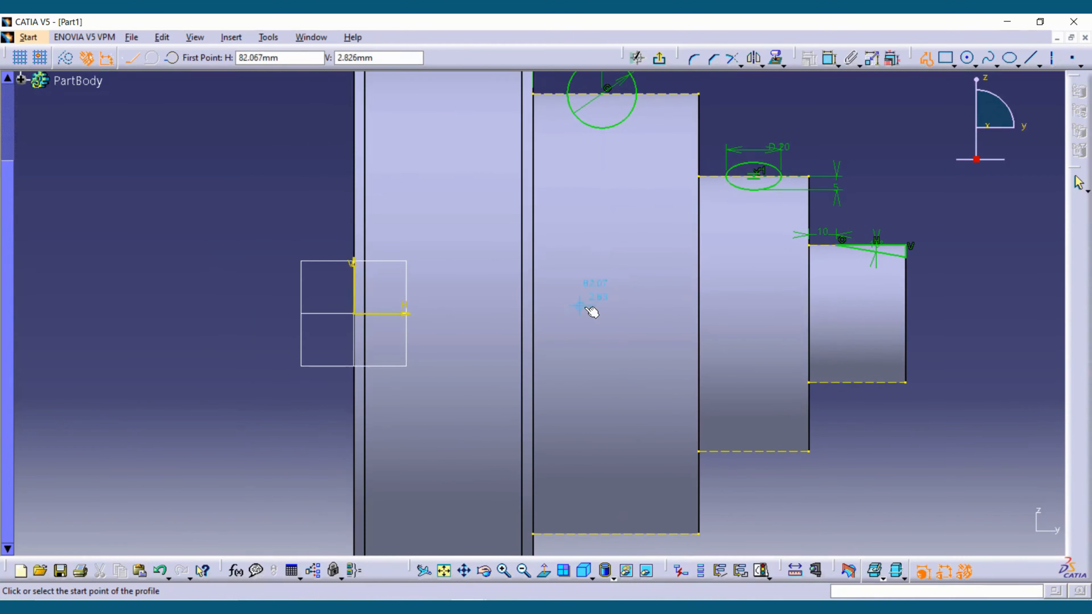
{"action": "left_click", "coordinate": [355, 314]}
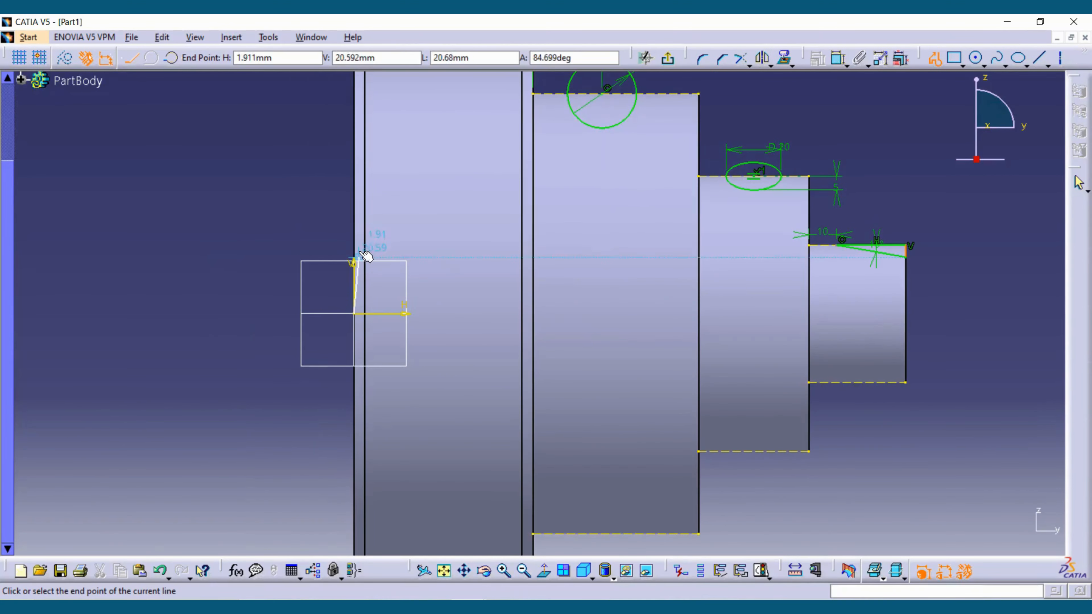
{"action": "left_click", "coordinate": [355, 225]}
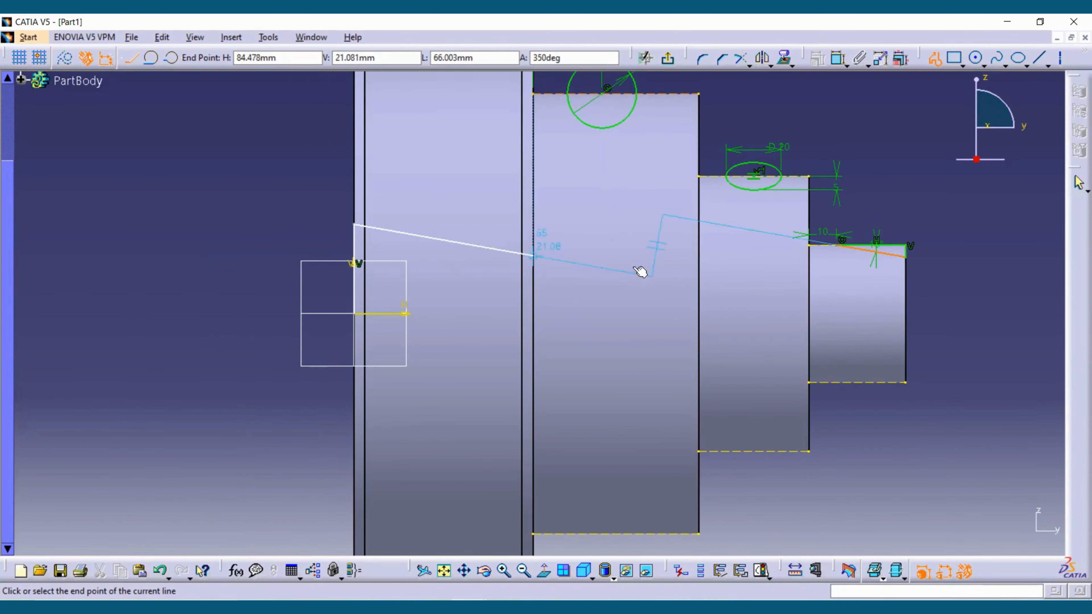
{"action": "left_click", "coordinate": [907, 289]}
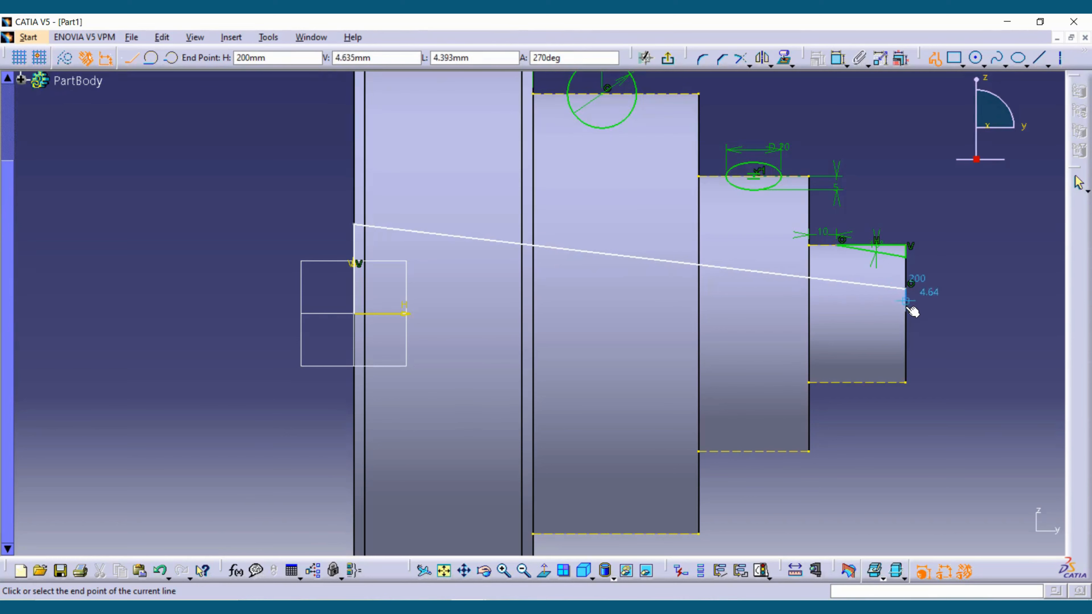
{"action": "left_click", "coordinate": [906, 314]}
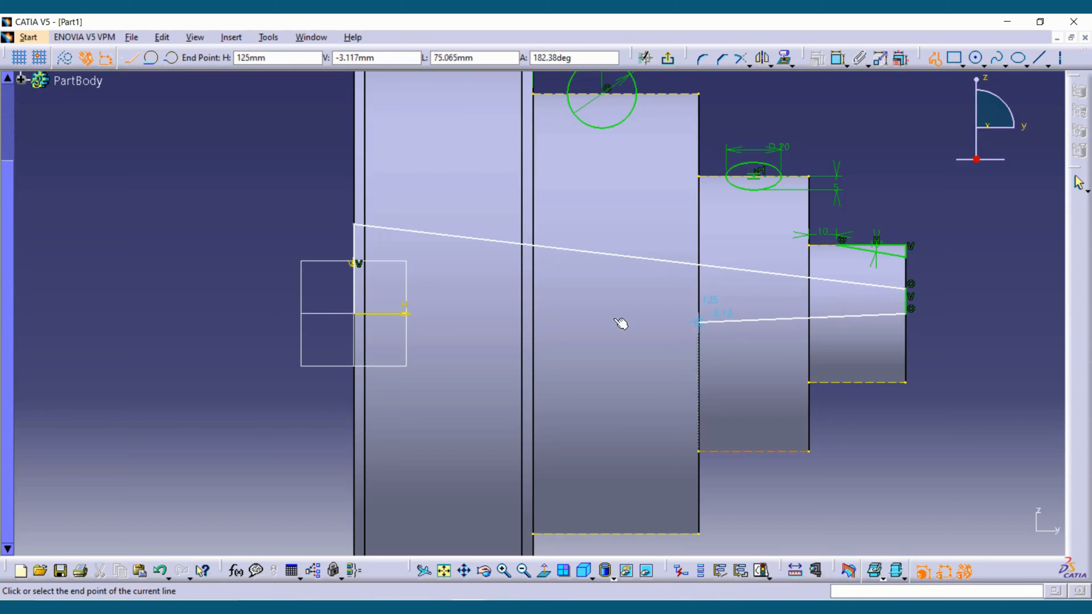
{"action": "left_click", "coordinate": [354, 314]}
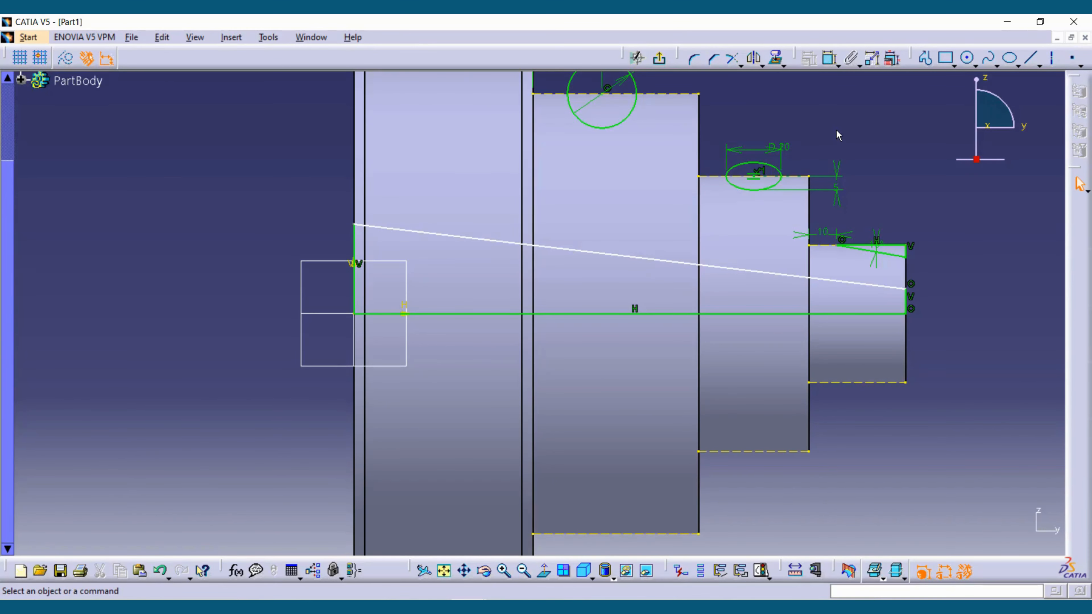
- Dimension the tapered profile's short vertical line at the small end face and set its length to 10 mm
{"action": "middle_click_drag", "start_coordinate": [959, 306], "coordinate": [845, 301]}
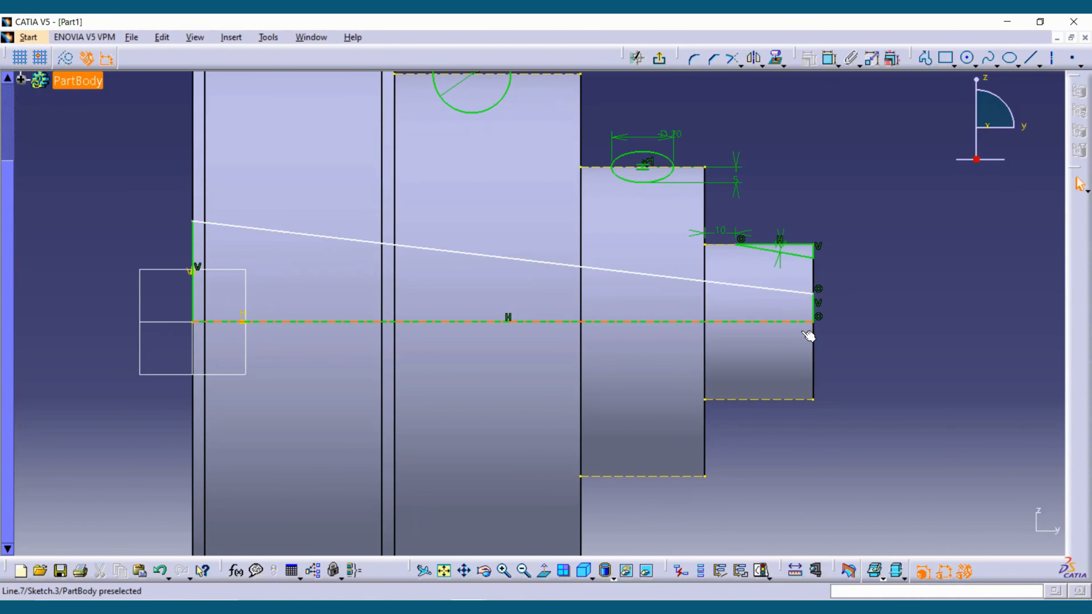
{"action": "left_click", "coordinate": [831, 60]}
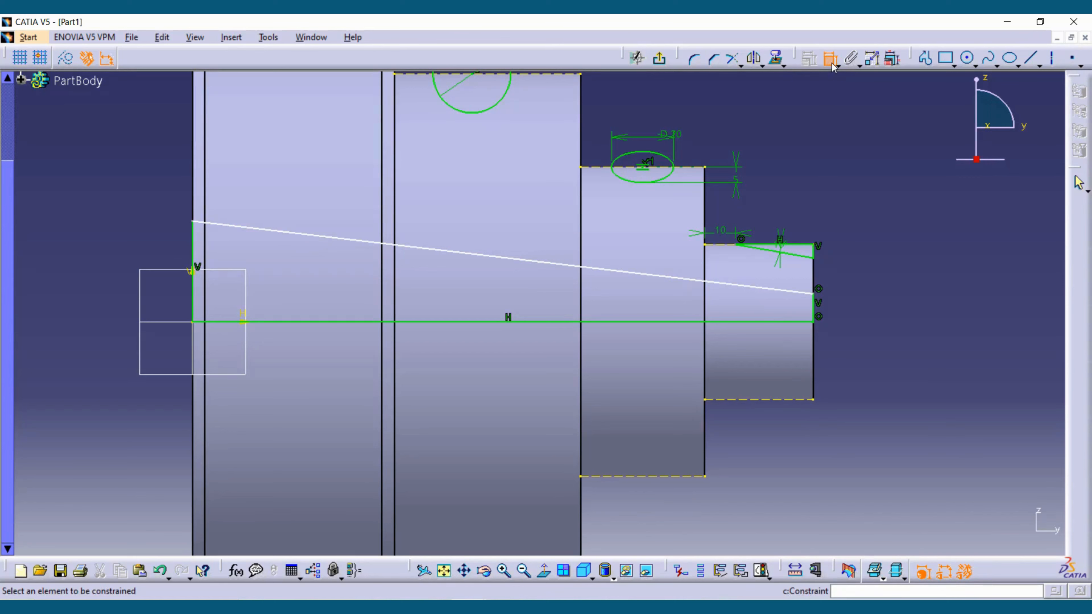
{"action": "left_click", "coordinate": [814, 305]}
{"action": "double_click", "coordinate": [859, 301]}
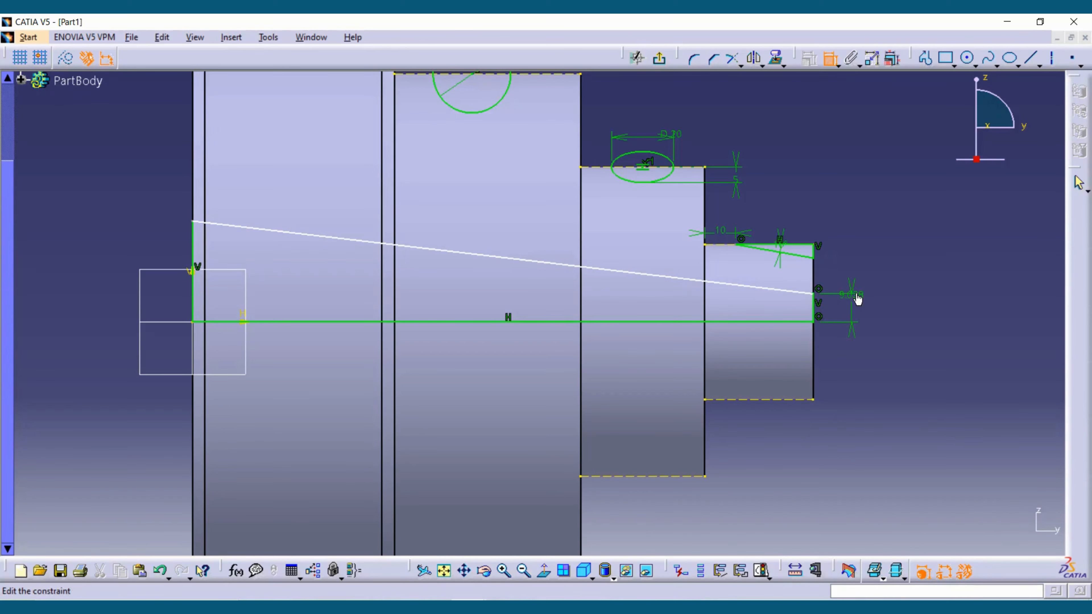
{"action": "type", "text": "10mm"}
{"action": "left_click", "coordinate": [853, 293]}
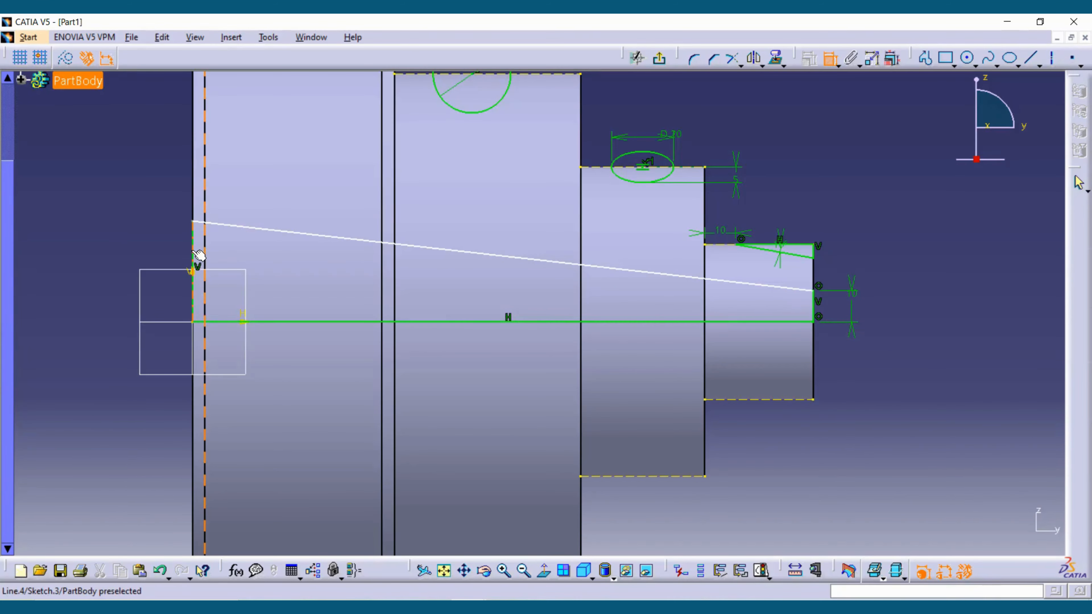
- Dimension the tapered profile's vertical line at the large end face and set its length to 30 mm
{"action": "left_click", "coordinate": [193, 242]}
{"action": "double_click", "coordinate": [172, 245]}
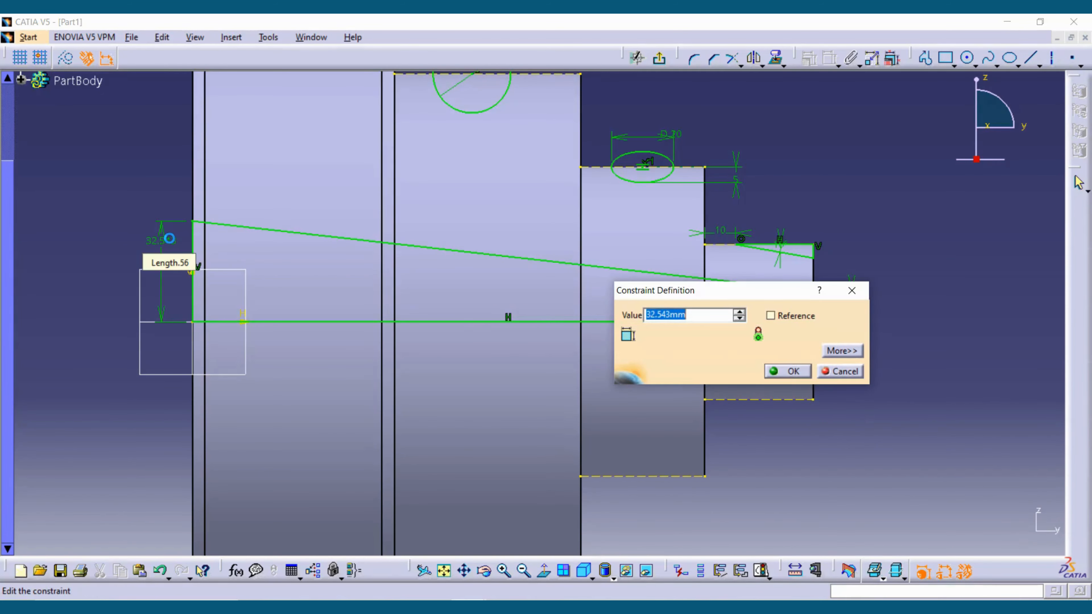
{"action": "type", "text": "30"}
{"action": "key", "text": "Return"}
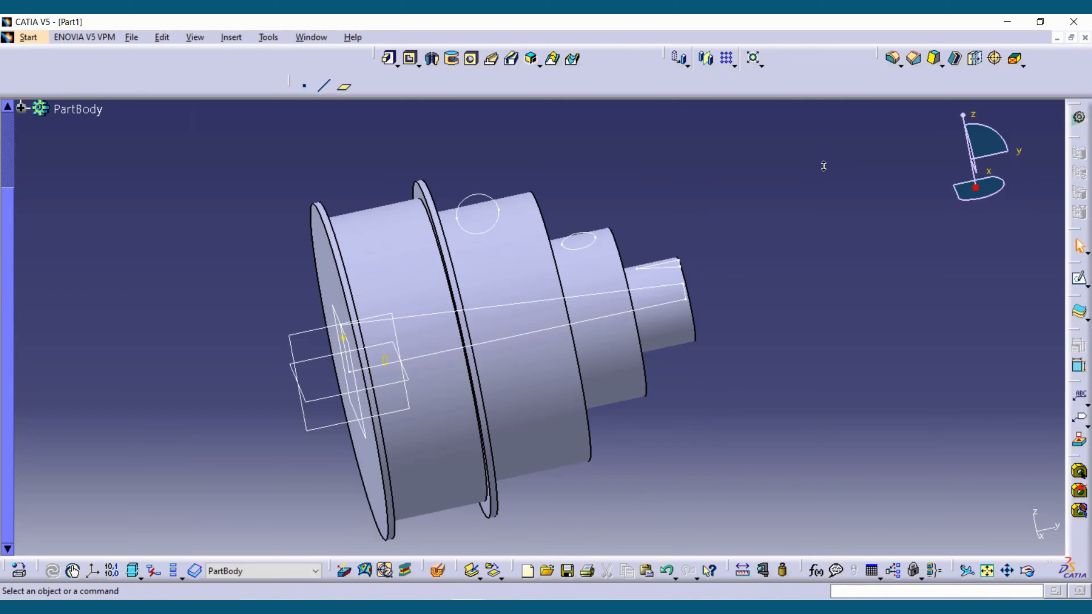
- Exit the sketch and cut a 360° groove from all profiles of Sketch.3 about the tapered profile's horizontal centre line
{"action": "middle_click_drag", "start_coordinate": [824, 166], "coordinate": [712, 219]}
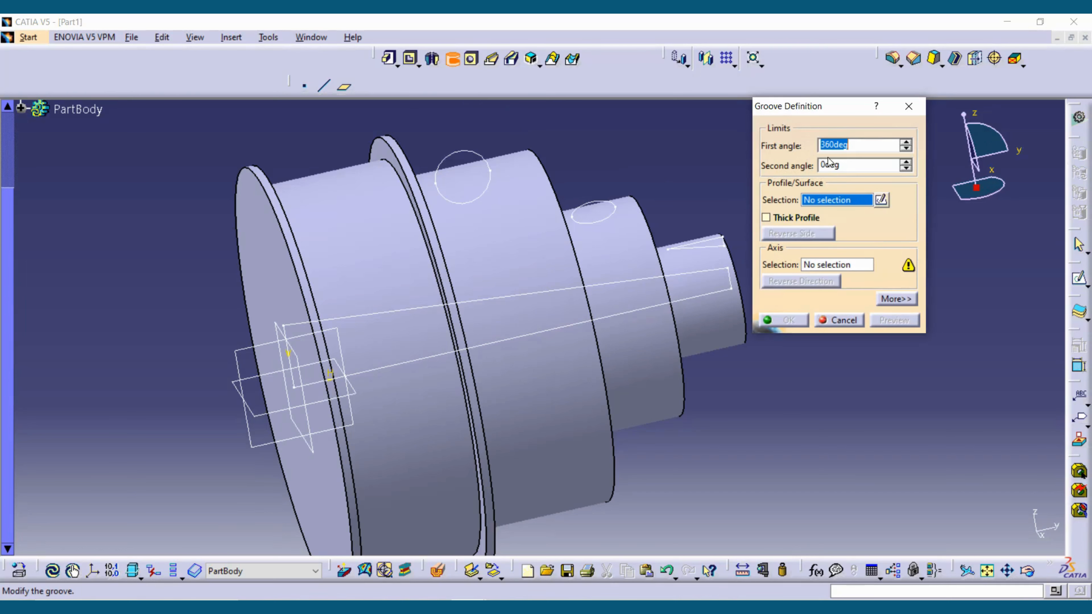
{"action": "left_click", "coordinate": [599, 289]}
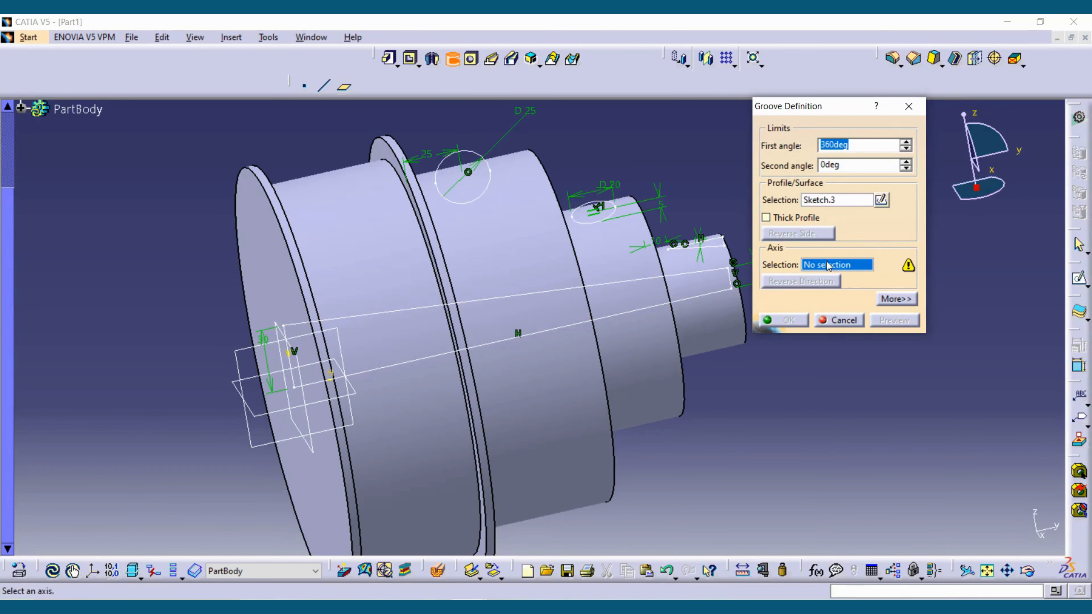
{"action": "left_click", "coordinate": [634, 316]}
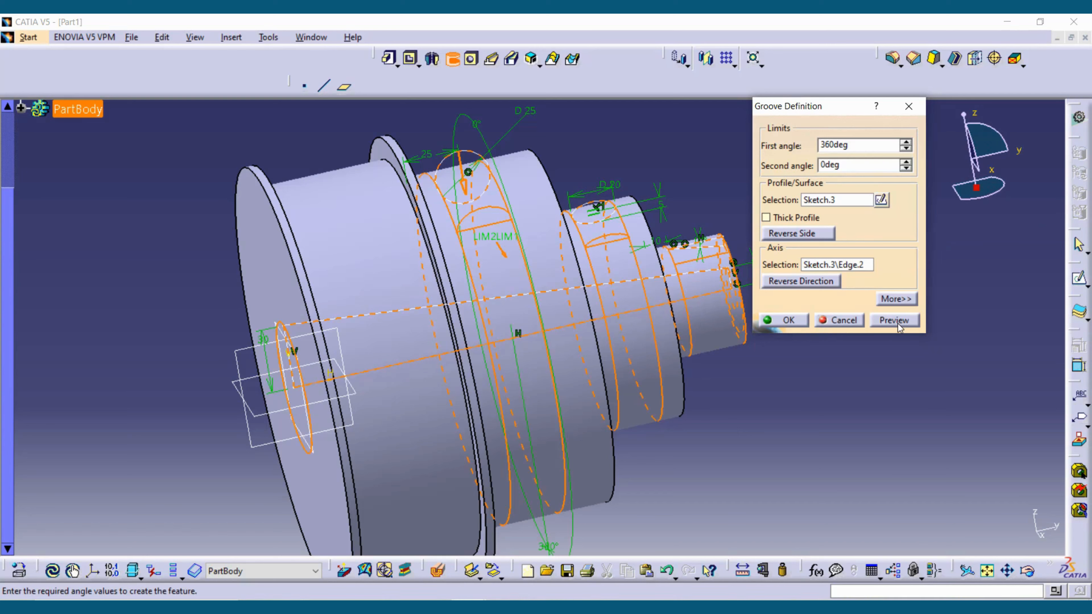
{"action": "left_click", "coordinate": [897, 322]}
{"action": "left_click", "coordinate": [789, 320]}
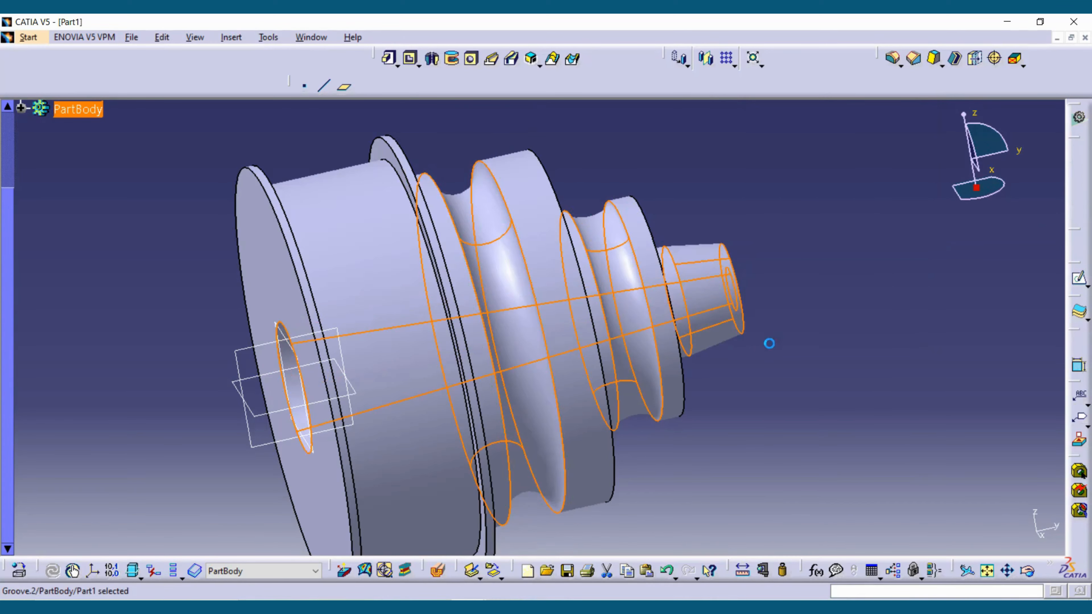
- Examine the outer grooves and chamfered tip in the front view, and the bore openings at both ends of the part
{"action": "middle_click_drag", "start_coordinate": [770, 341], "coordinate": [787, 370]}
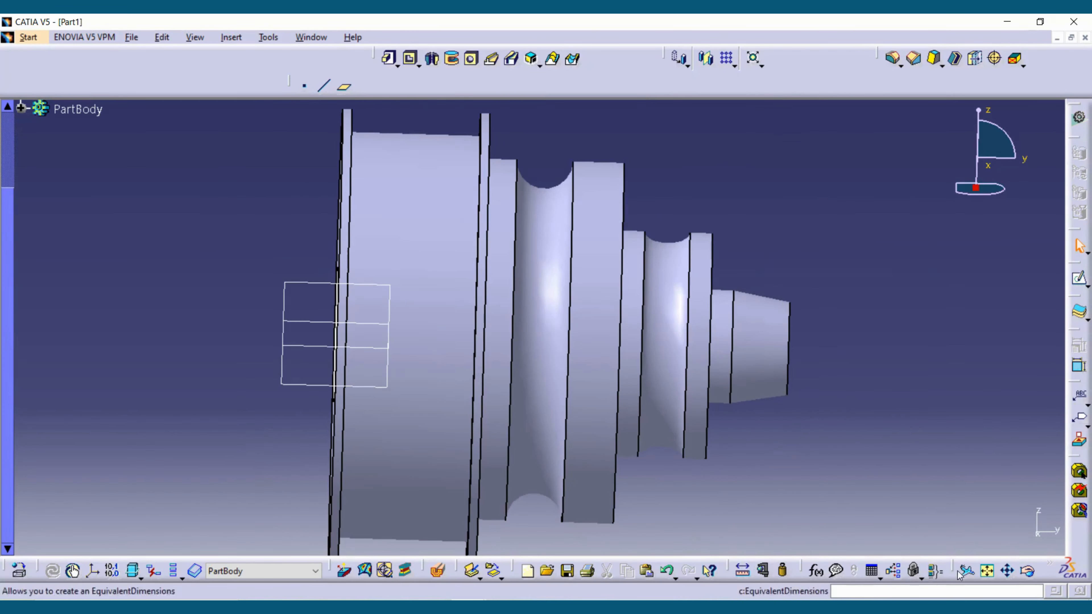
{"action": "left_click_drag", "start_coordinate": [962, 570], "coordinate": [761, 142]}
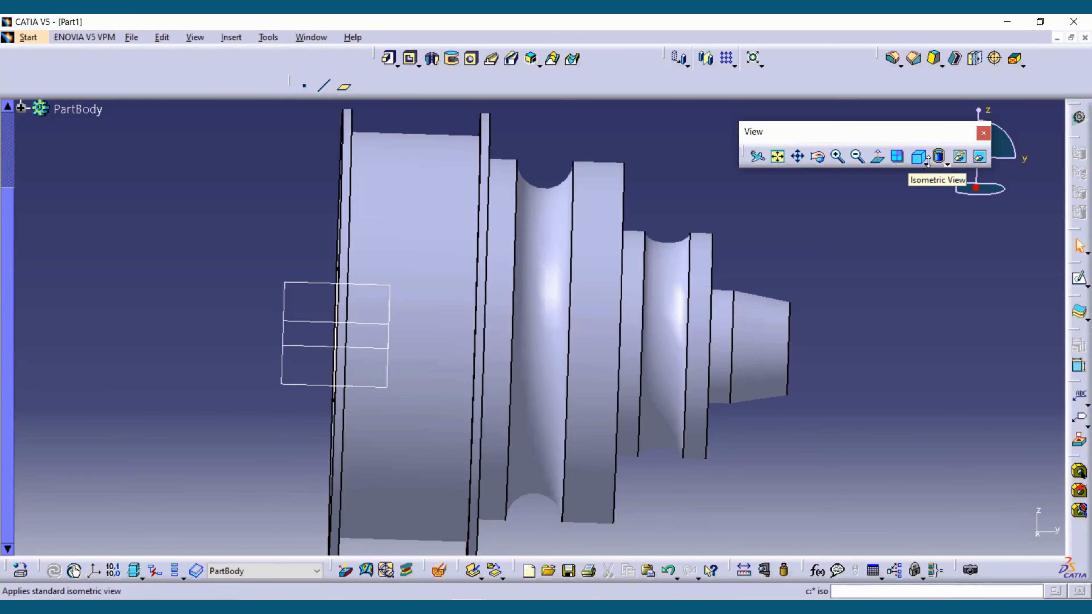
{"action": "left_click", "coordinate": [927, 162]}
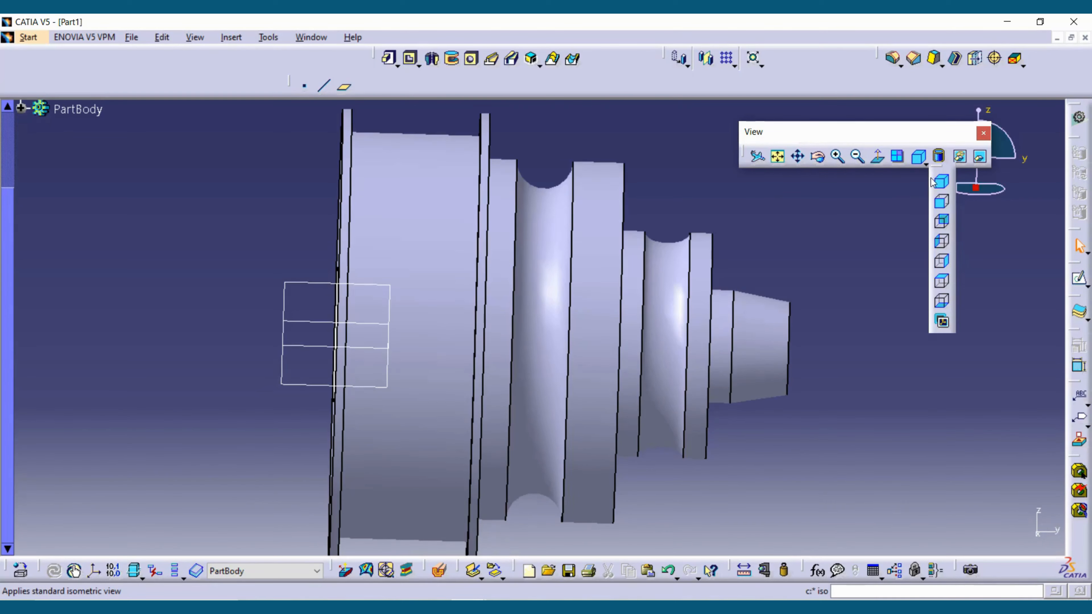
{"action": "left_click", "coordinate": [942, 210]}
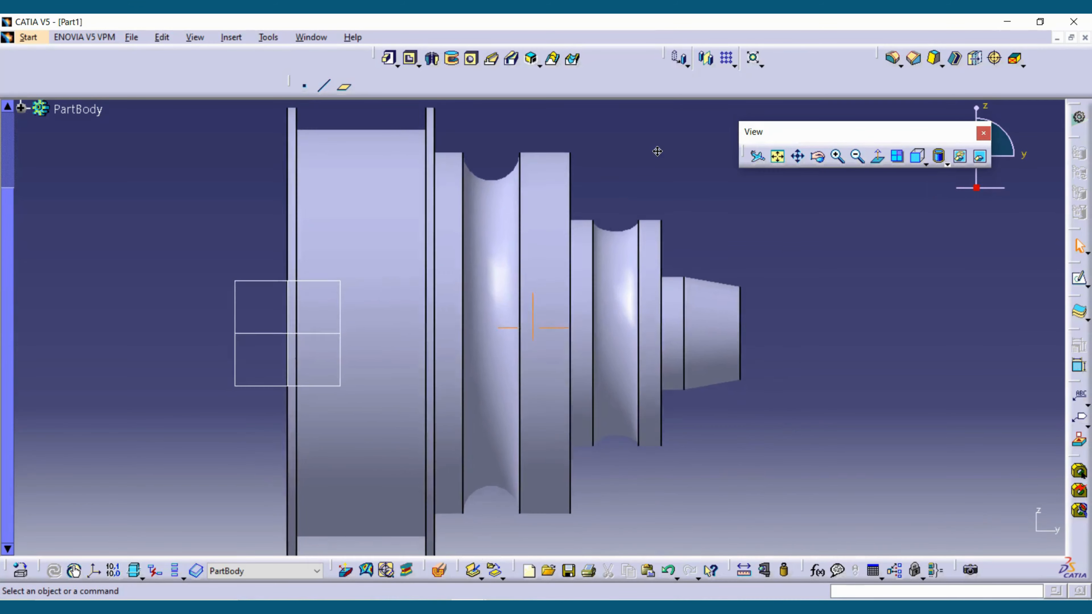
{"action": "middle_click_drag", "start_coordinate": [844, 328], "coordinate": [846, 353]}
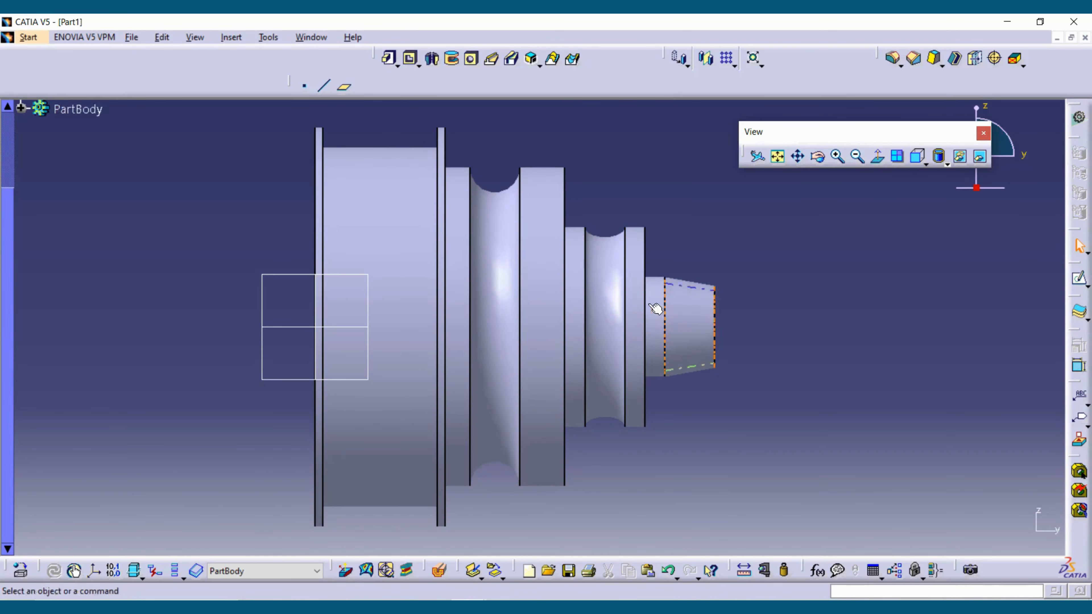
{"action": "middle_click_drag", "start_coordinate": [433, 317], "coordinate": [487, 324]}
{"action": "middle_click_drag", "start_coordinate": [314, 316], "coordinate": [322, 371]}
{"action": "middle_click_drag", "start_coordinate": [418, 340], "coordinate": [609, 298]}
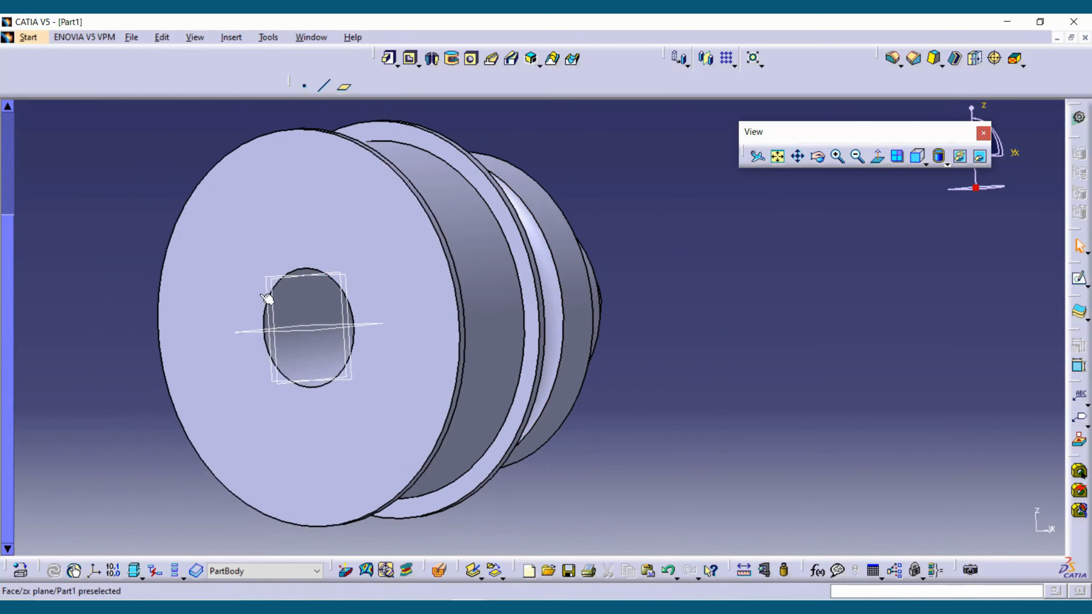
{"action": "middle_click_drag", "start_coordinate": [522, 325], "coordinate": [622, 377]}
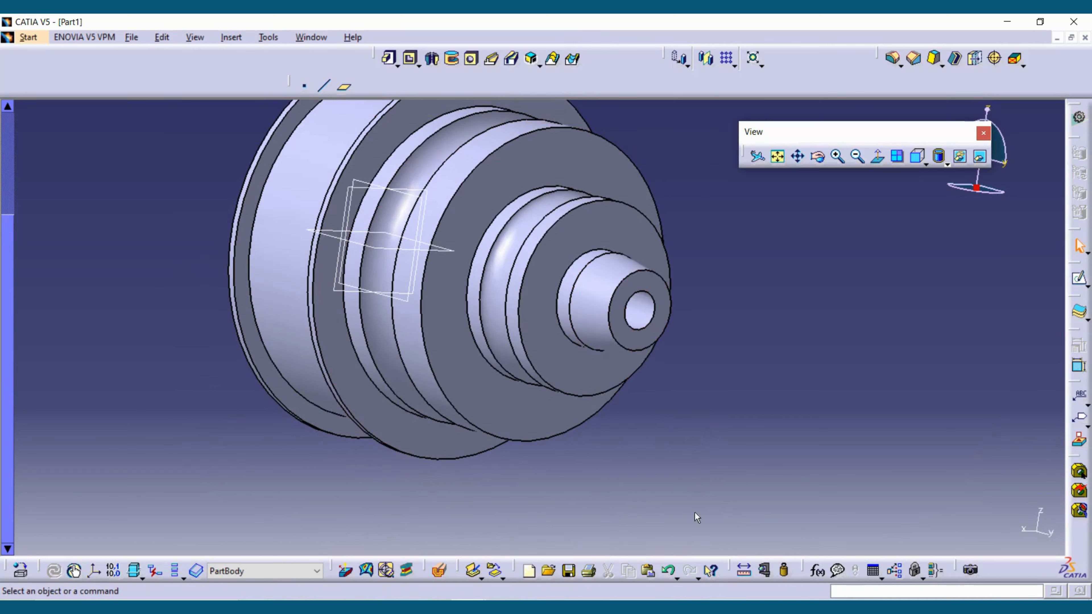
- Measure the radius of the bore's circular edge at the small end face and at the large end face
{"action": "left_click", "coordinate": [765, 571]}
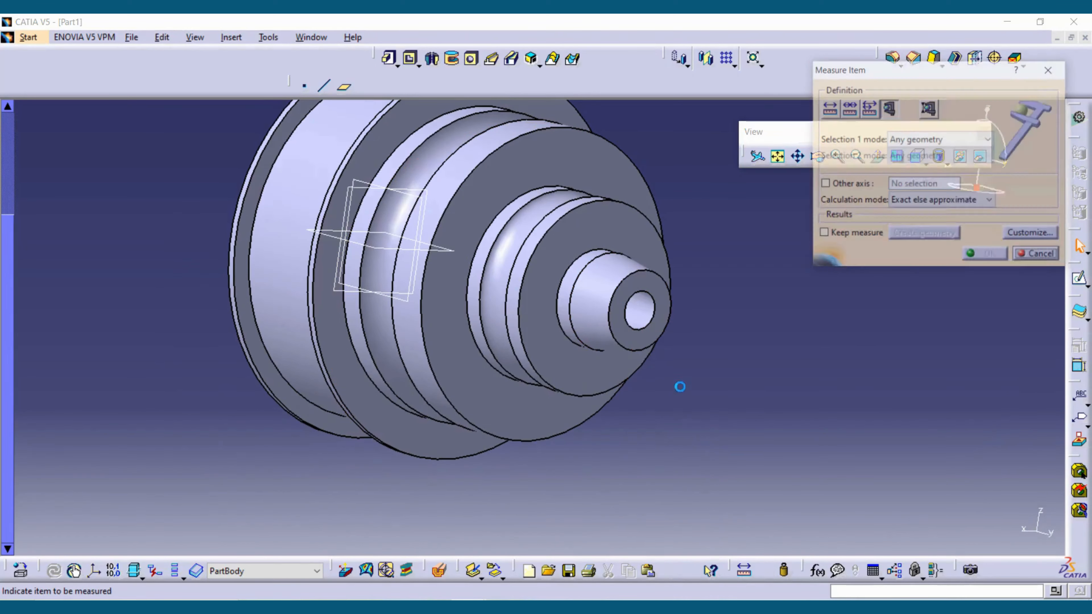
{"action": "left_click", "coordinate": [647, 329]}
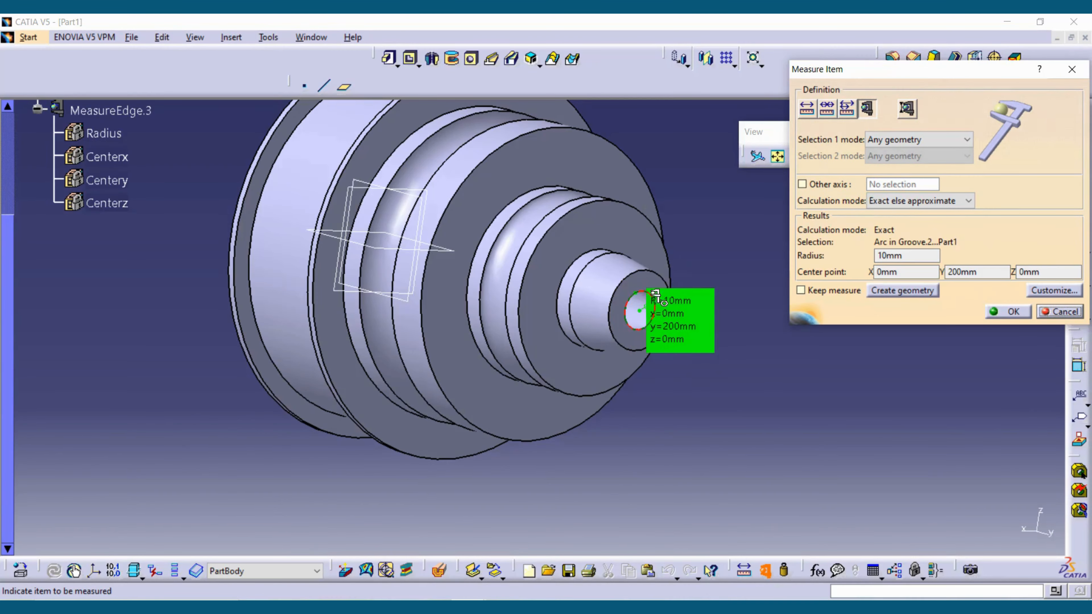
{"action": "key", "text": "Escape"}
{"action": "middle_click_drag", "start_coordinate": [249, 351], "coordinate": [460, 465]}
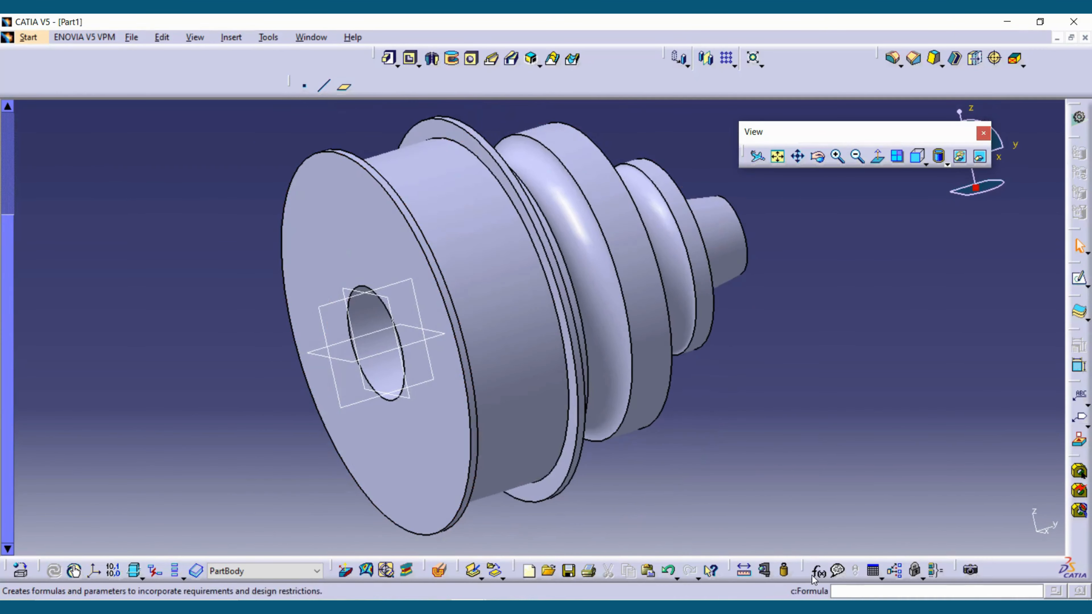
{"action": "left_click", "coordinate": [765, 570]}
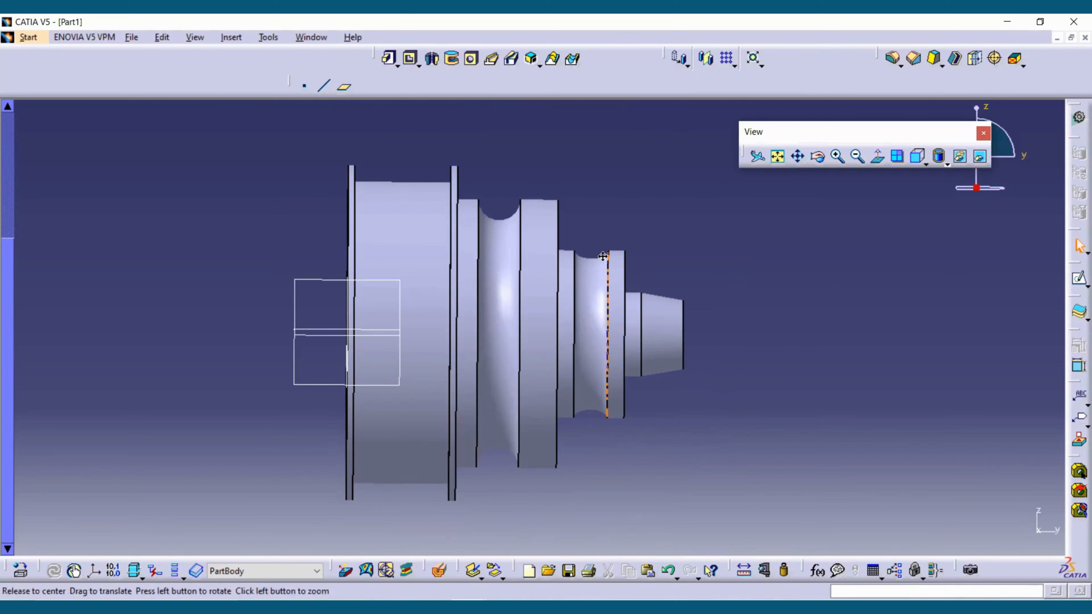
{"action": "middle_click_drag", "start_coordinate": [597, 241], "coordinate": [585, 230]}
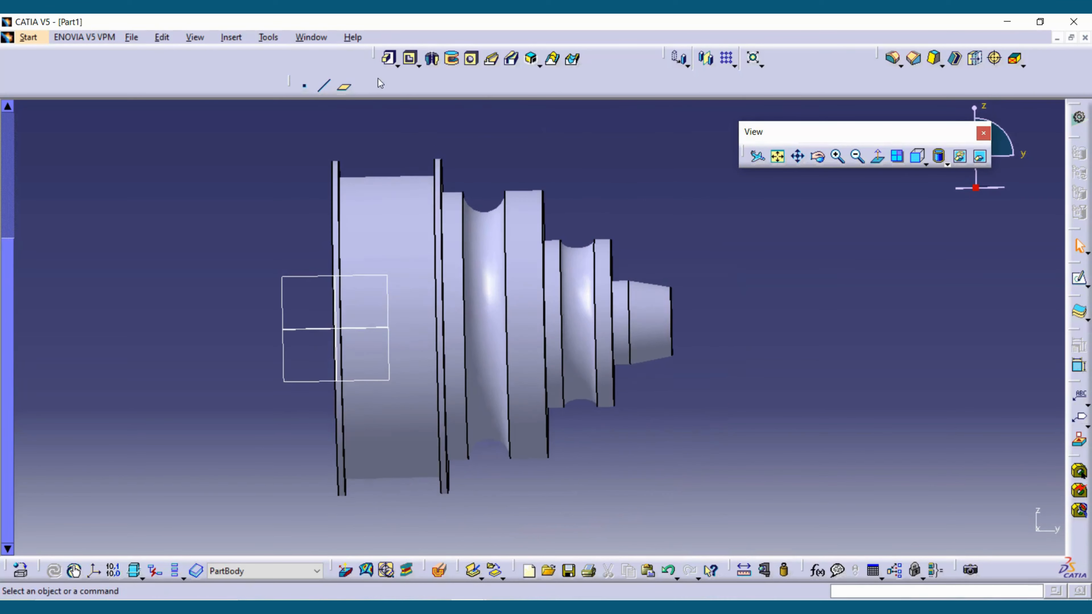
- Set the fill color of the PartBody to cyan and apply it to the whole part
{"action": "middle_click_drag", "start_coordinate": [430, 379], "coordinate": [398, 371]}
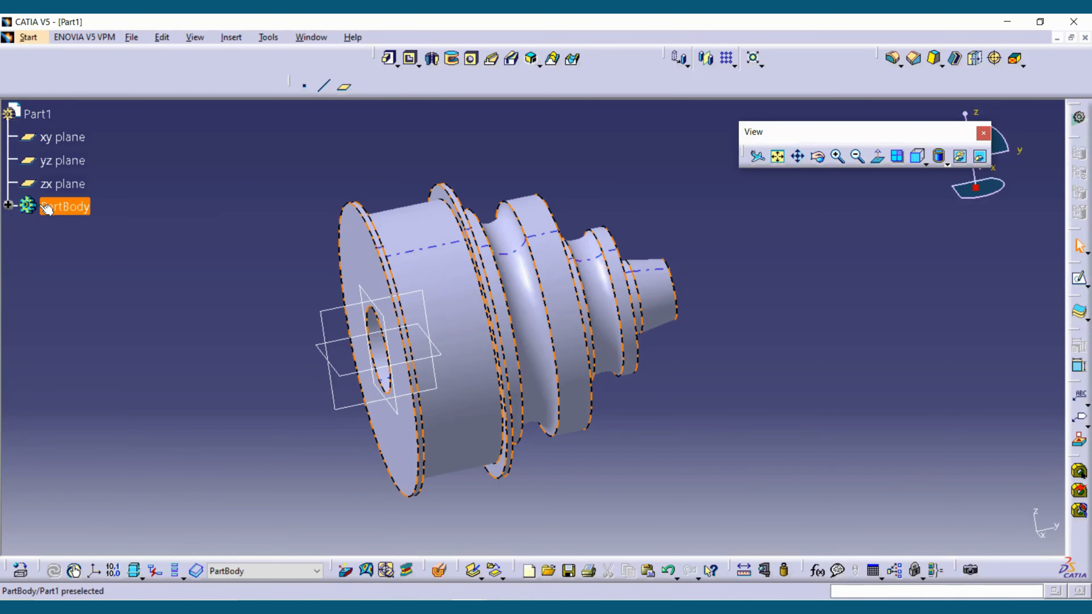
{"action": "right_click", "coordinate": [47, 208]}
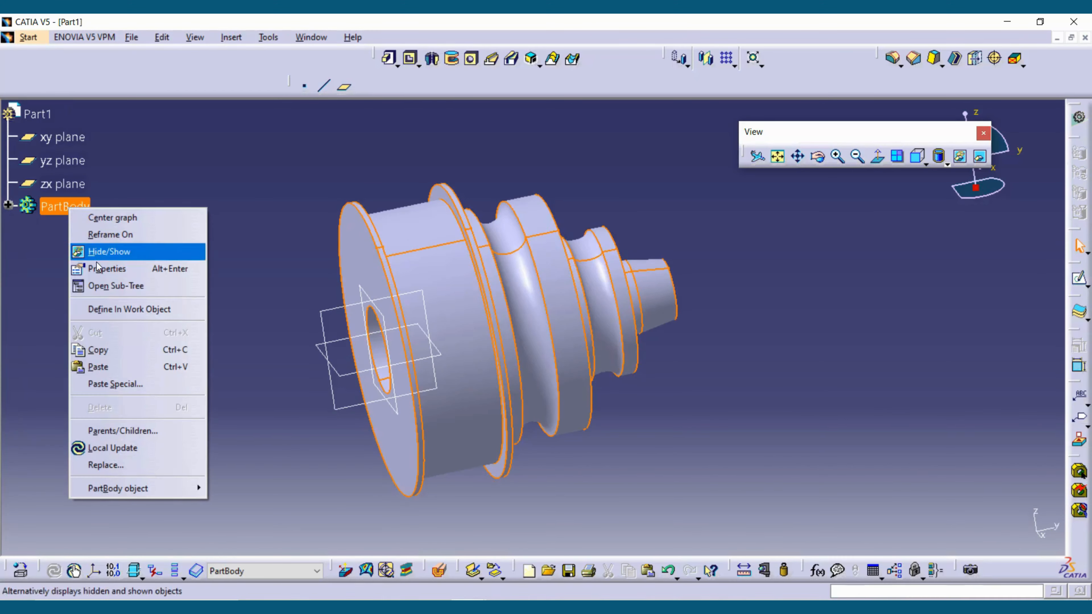
{"action": "left_click", "coordinate": [113, 271]}
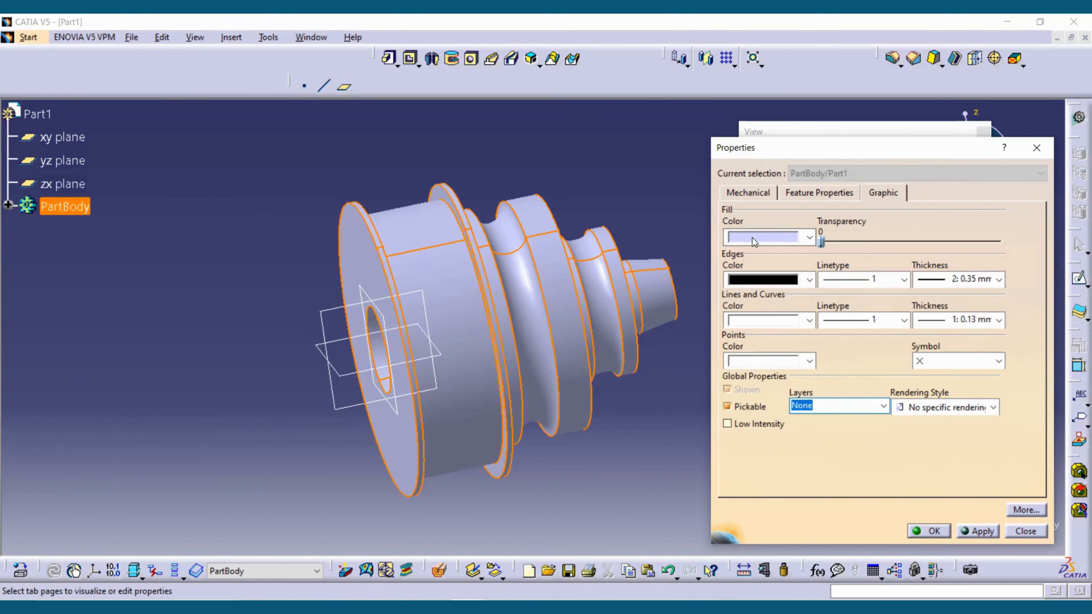
{"action": "left_click", "coordinate": [804, 238]}
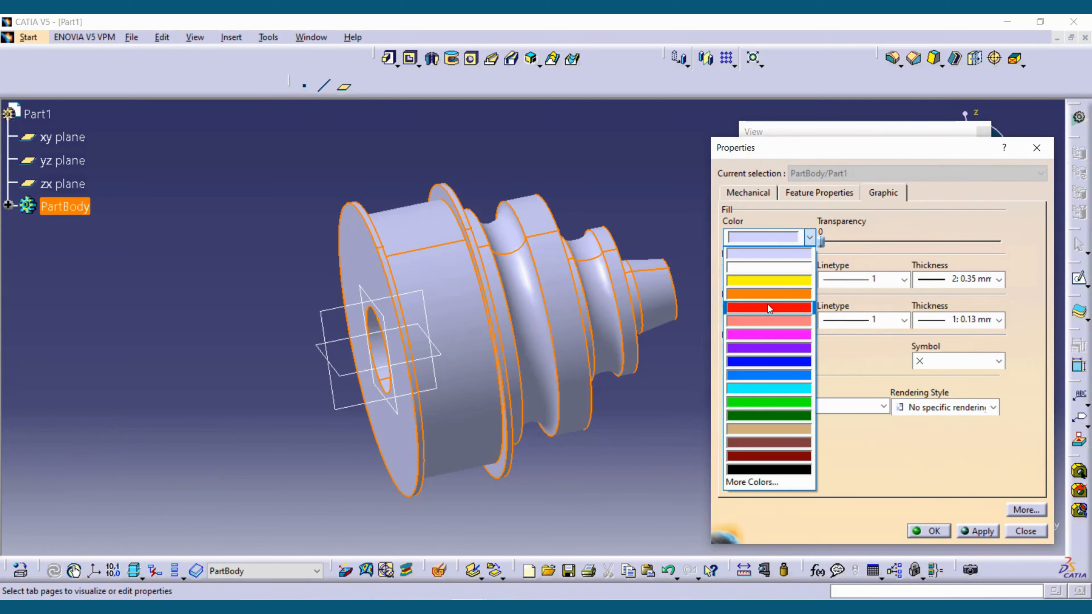
{"action": "left_click", "coordinate": [770, 405]}
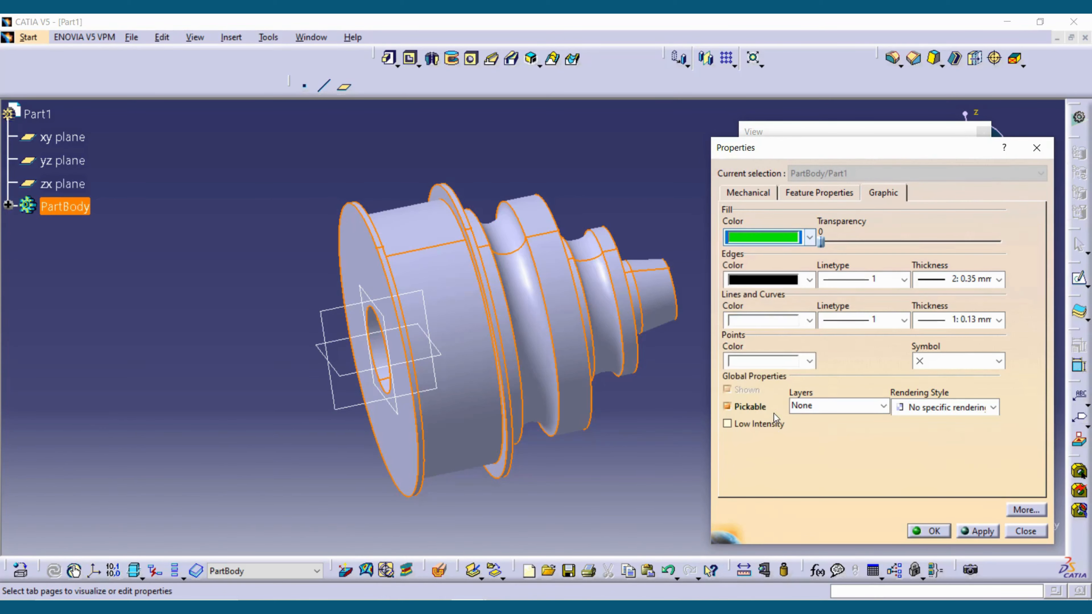
{"action": "left_click", "coordinate": [810, 237]}
{"action": "left_click", "coordinate": [782, 390]}
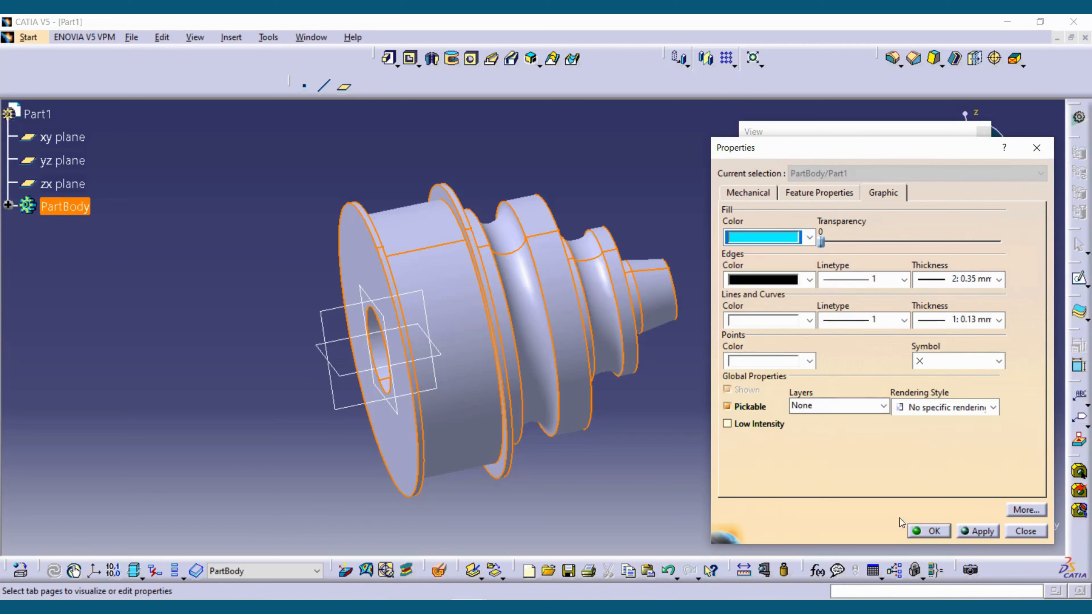
{"action": "left_click", "coordinate": [992, 537]}
{"action": "left_click", "coordinate": [933, 528]}
{"action": "left_click", "coordinate": [748, 482]}
{"action": "middle_click_drag", "start_coordinate": [731, 478], "coordinate": [559, 358]}
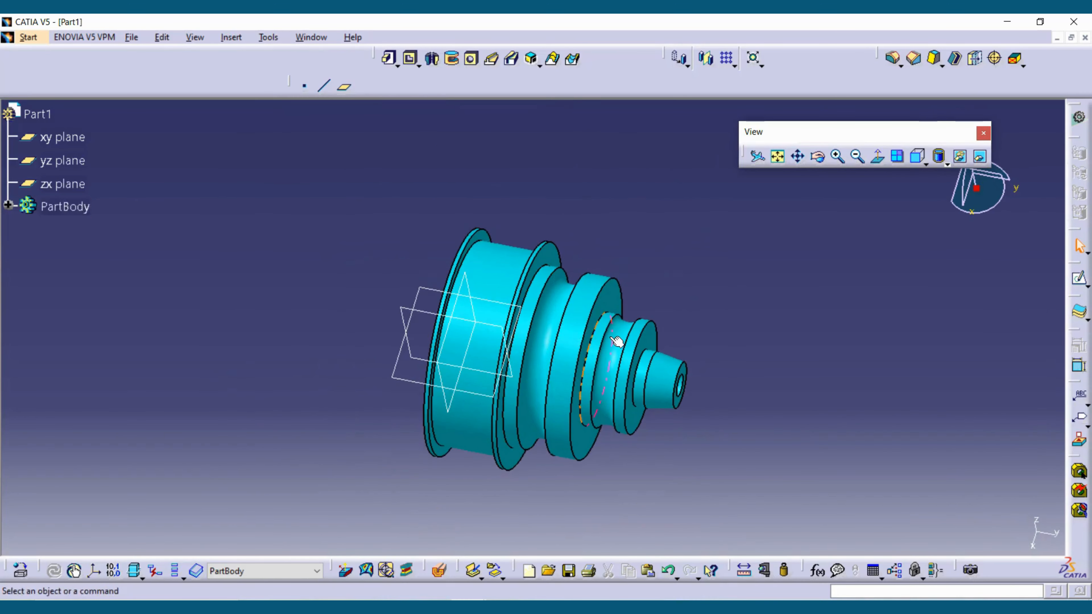
- Color the flat annular face between the circular and elliptical grooves, facing the small end, yellow
{"action": "middle_click_drag", "start_coordinate": [617, 341], "coordinate": [541, 238]}
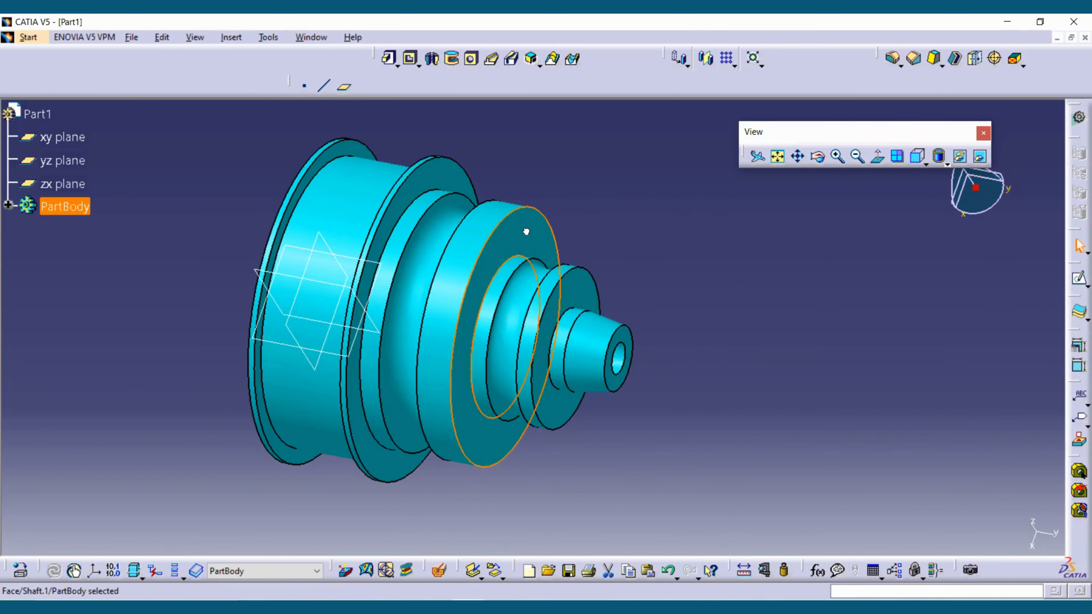
{"action": "right_click", "coordinate": [525, 230]}
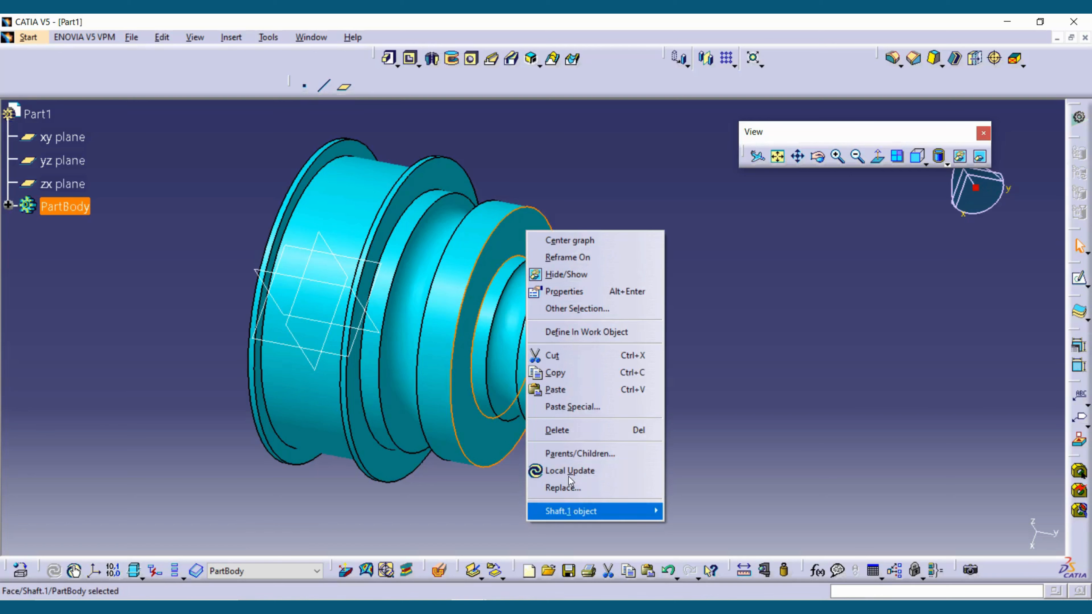
{"action": "left_click", "coordinate": [564, 292]}
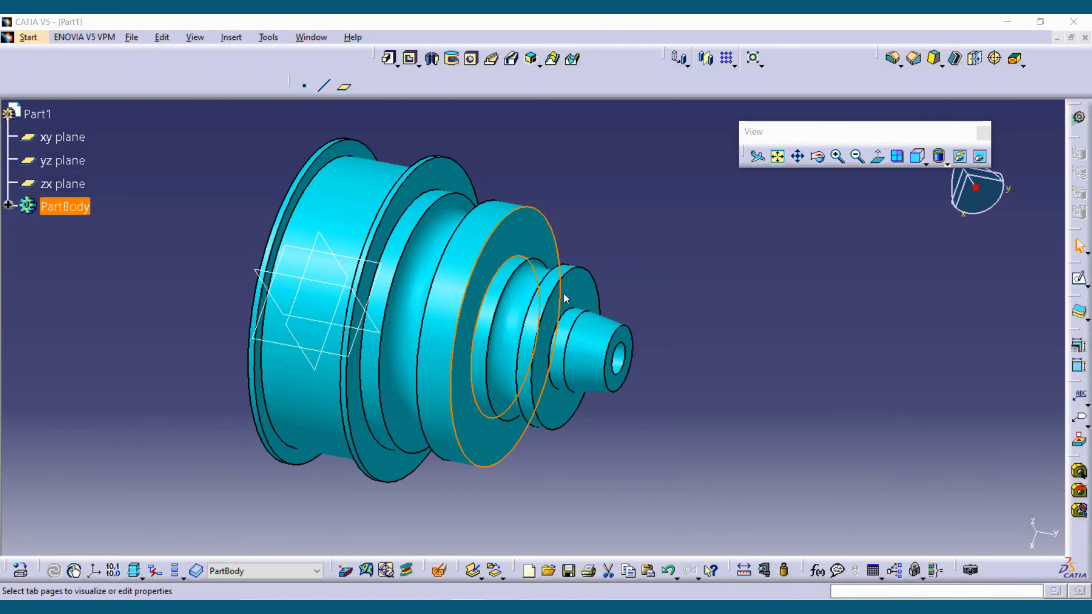
{"action": "left_click", "coordinate": [811, 239]}
{"action": "left_click", "coordinate": [772, 282]}
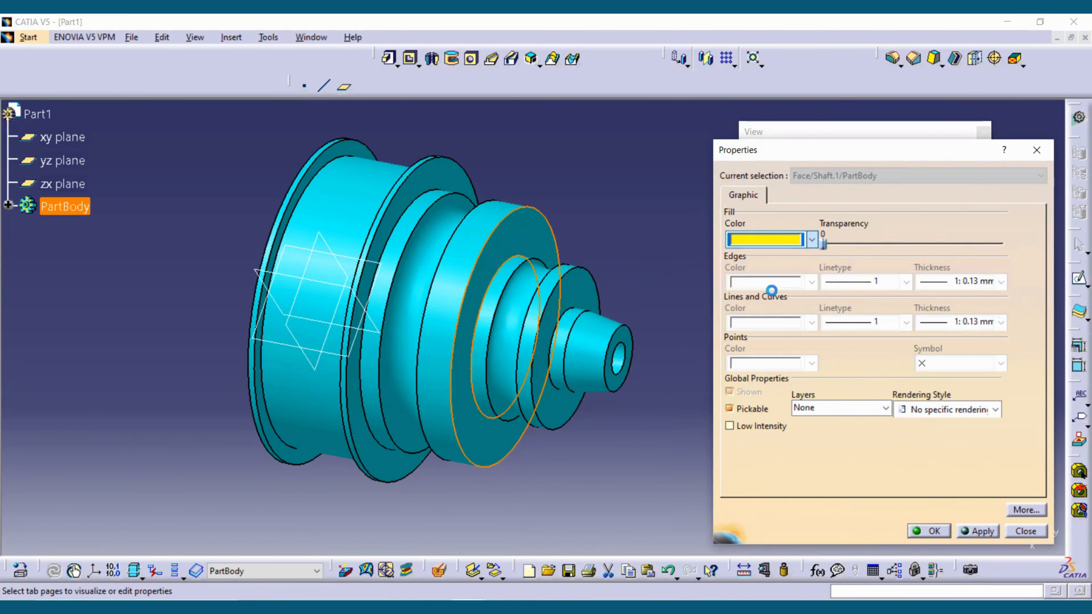
{"action": "left_click", "coordinate": [976, 531]}
{"action": "left_click", "coordinate": [929, 531]}
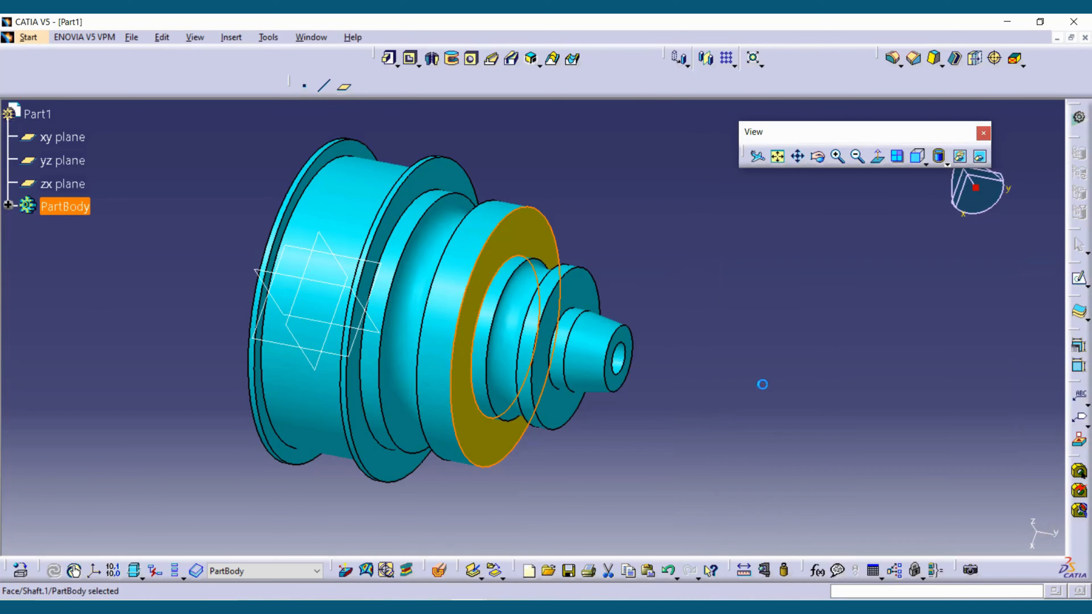
{"action": "left_click", "coordinate": [125, 224]}
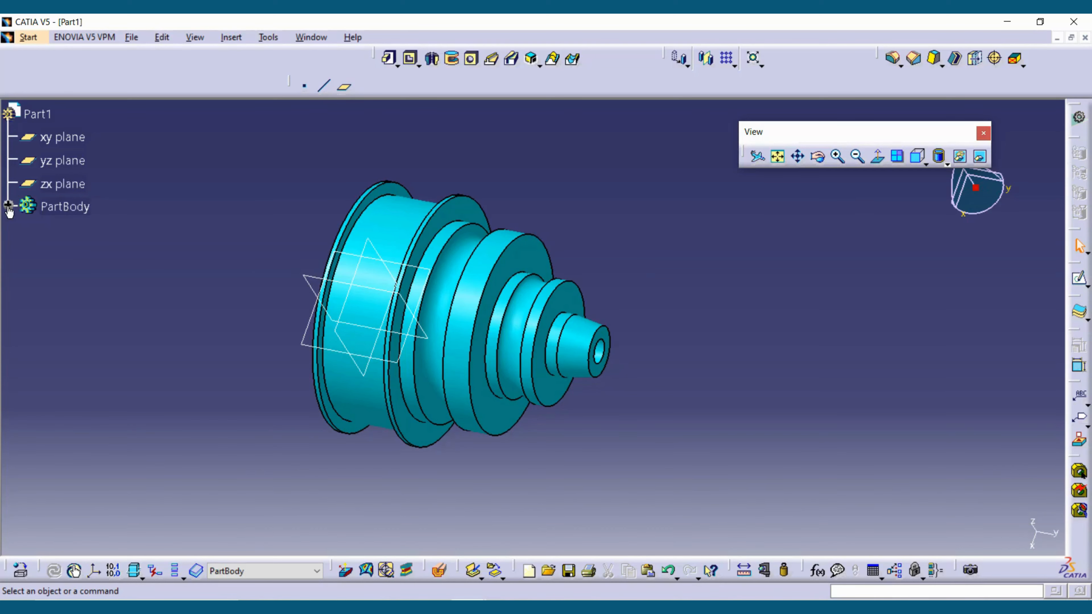
- Expand the PartBody's features and choose purple as the fill color of Groove.2
{"action": "left_click", "coordinate": [8, 205]}
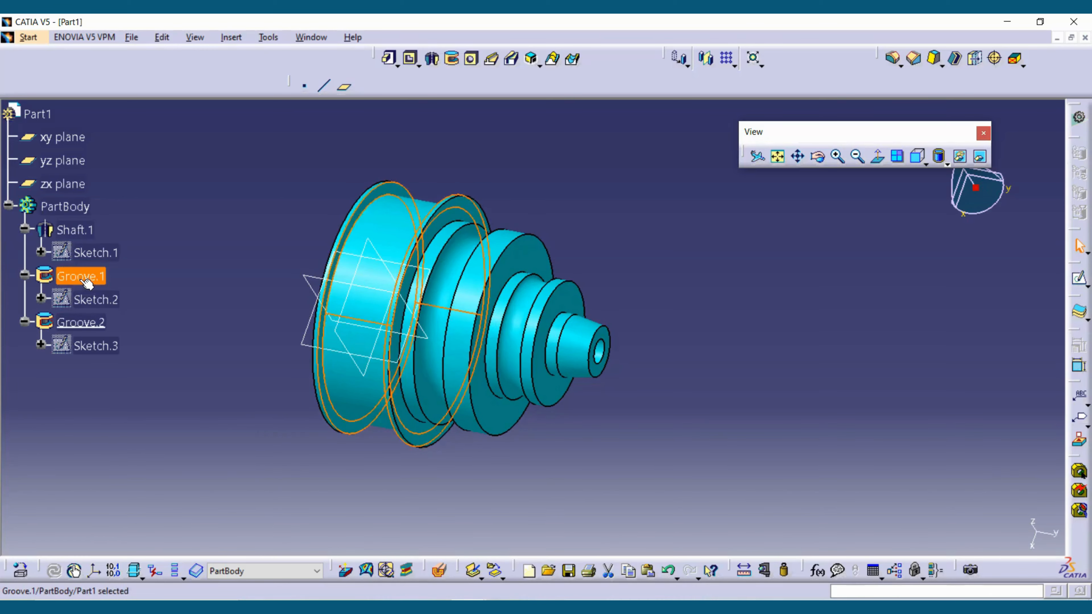
{"action": "left_click", "coordinate": [81, 322]}
{"action": "right_click", "coordinate": [80, 322]}
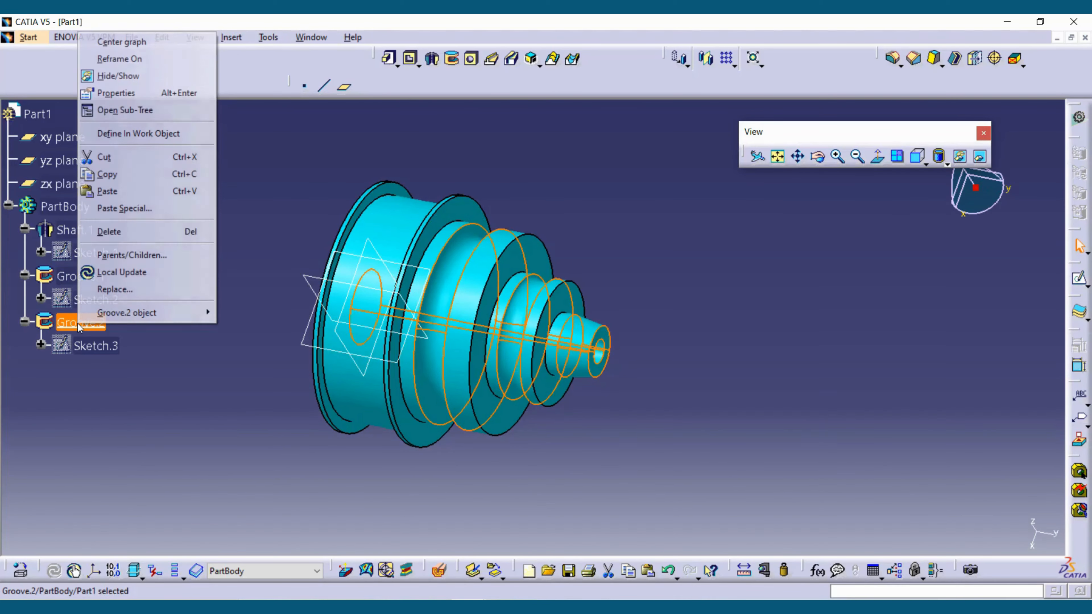
{"action": "left_click", "coordinate": [120, 97]}
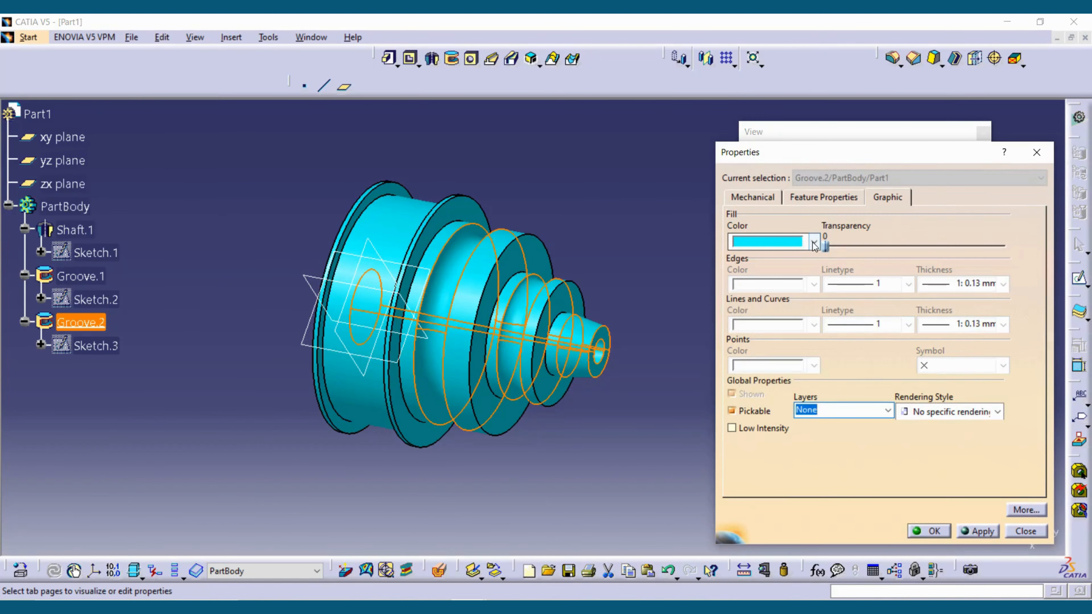
{"action": "left_click", "coordinate": [814, 242]}
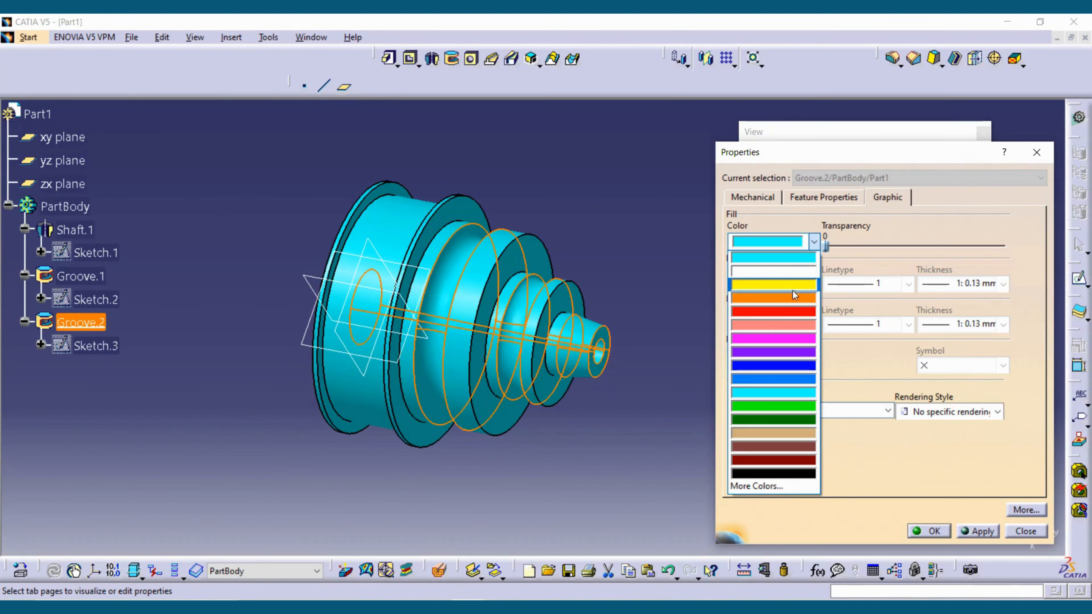
{"action": "left_click", "coordinate": [787, 351]}
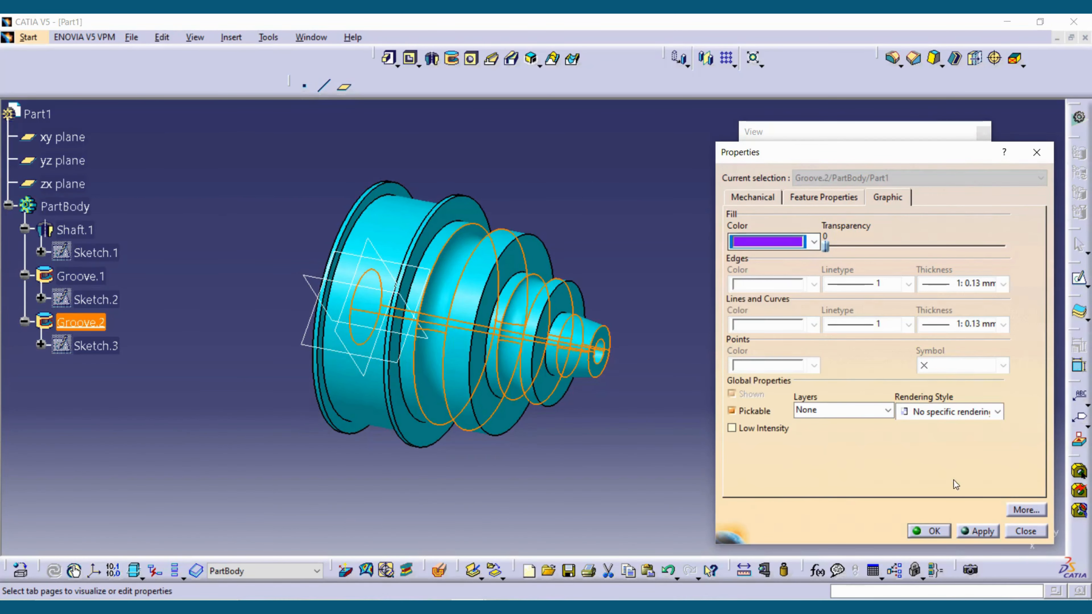
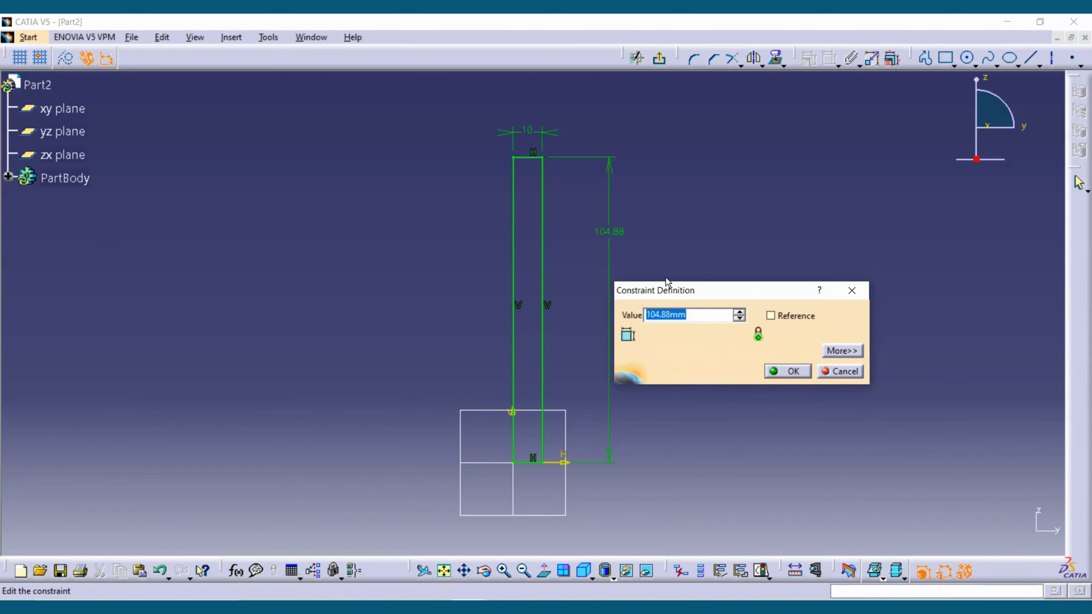
- Set the height of the 10 mm wide rectangle to 70 mm and exit the sketch
{"action": "type", "text": "70"}
{"action": "key", "text": "Return"}
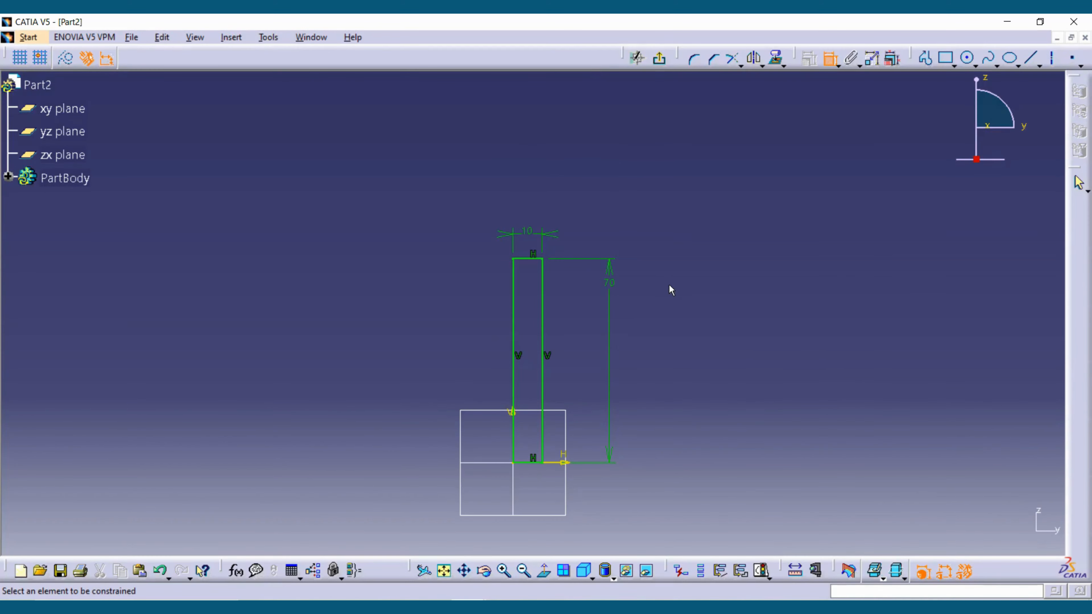
{"action": "left_click", "coordinate": [660, 58]}
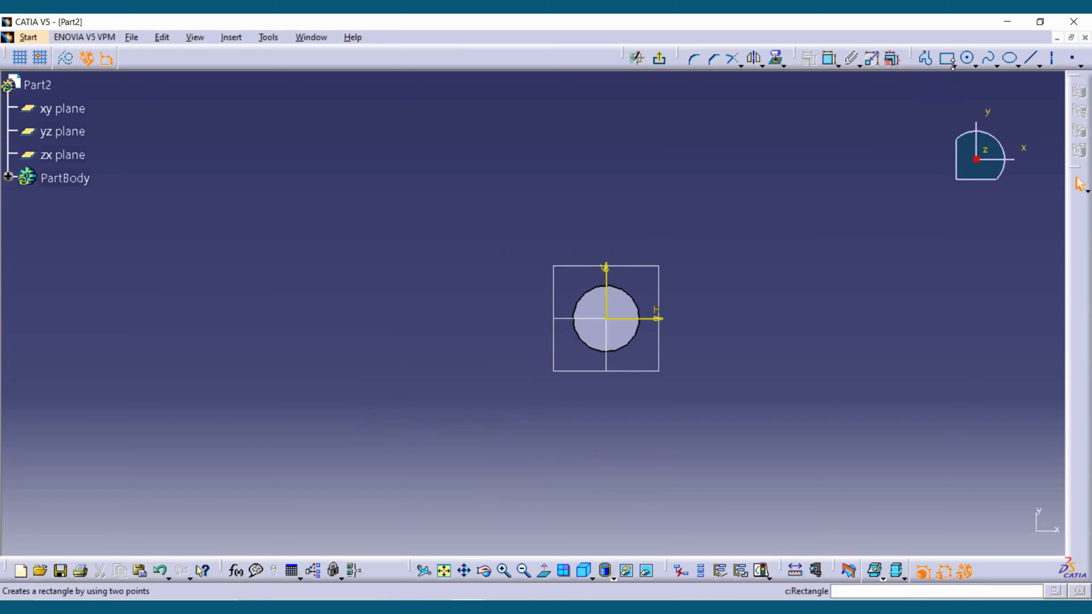
- Sketch a hexagon centered on the cylinder's top face and dimension its circumscribed circle to 40 mm diameter
{"action": "left_click", "coordinate": [952, 65]}
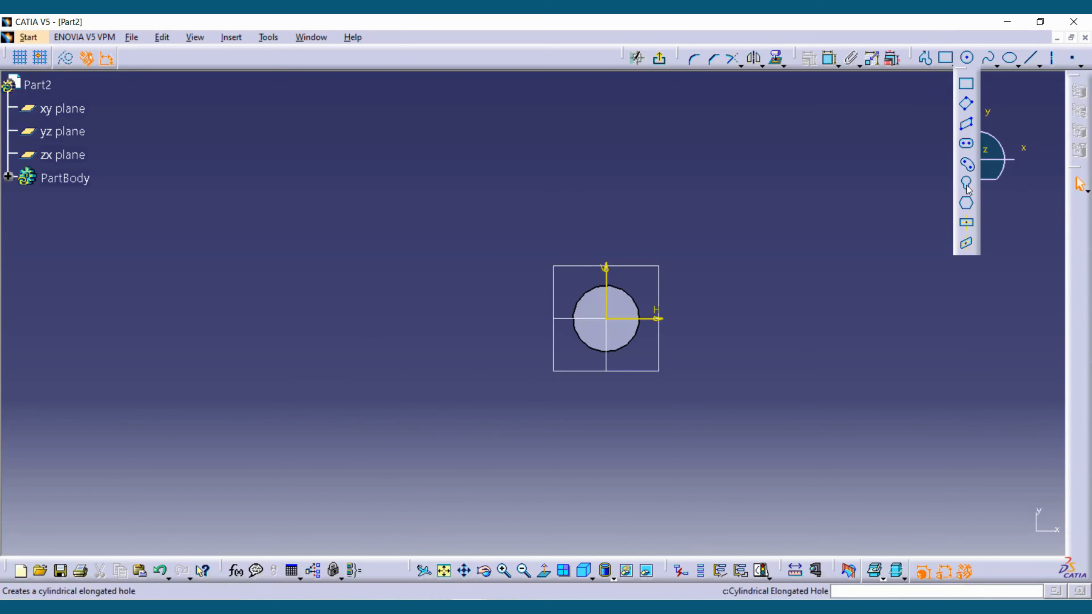
{"action": "left_click", "coordinate": [966, 207]}
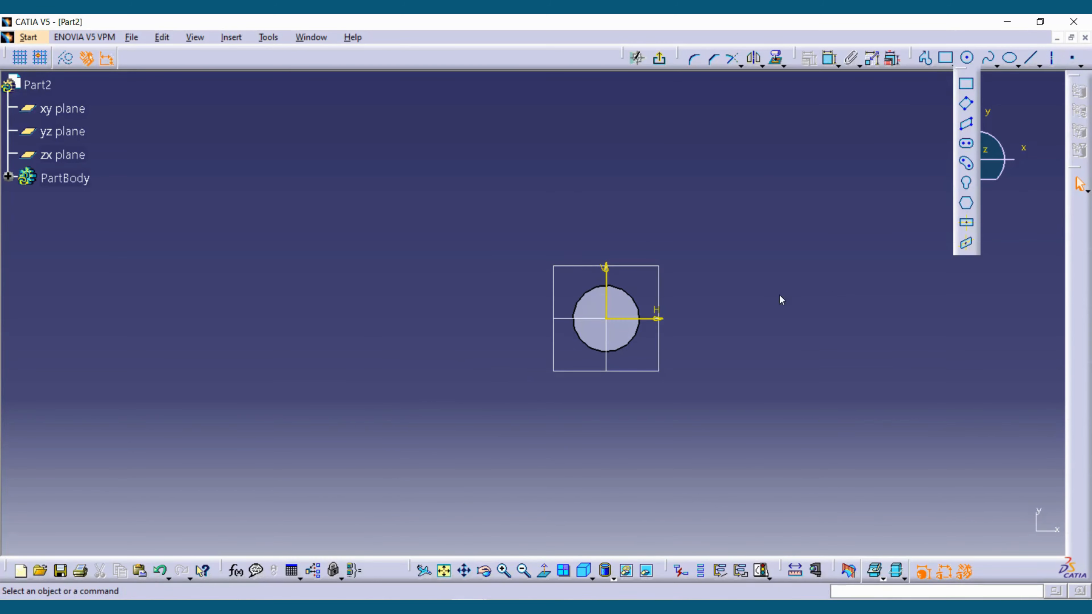
{"action": "left_click", "coordinate": [607, 318]}
{"action": "left_click", "coordinate": [755, 318]}
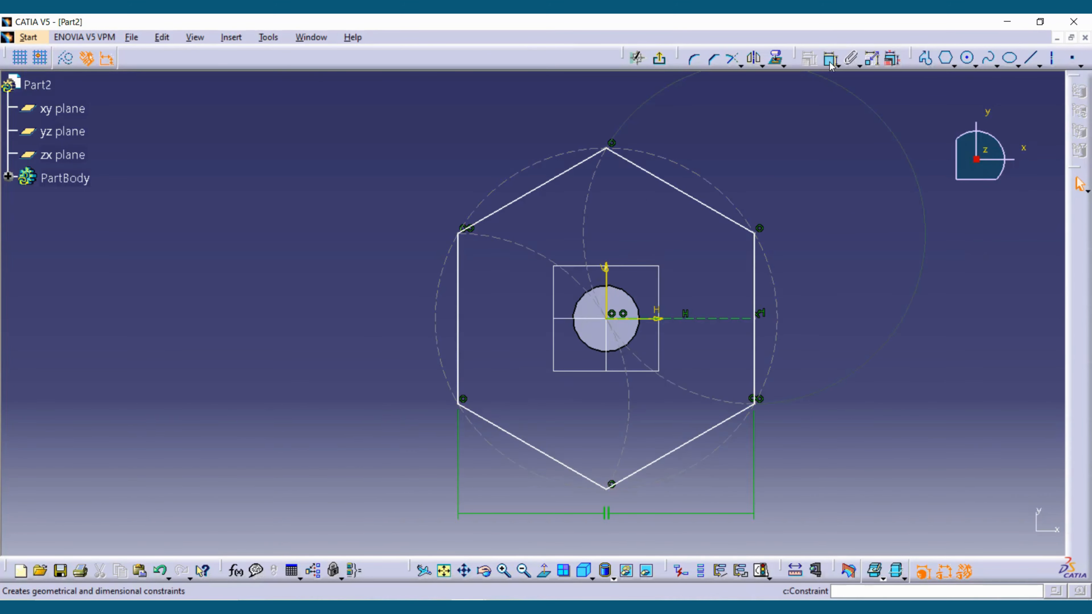
{"action": "double_click", "coordinate": [776, 149]}
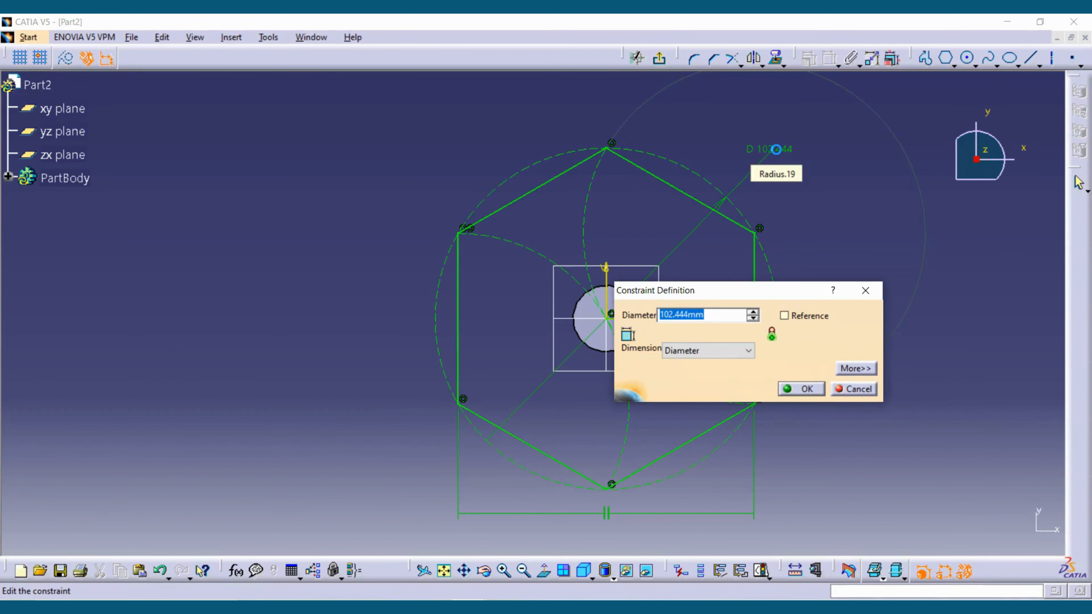
{"action": "type", "text": "40"}
{"action": "key", "text": "Return"}
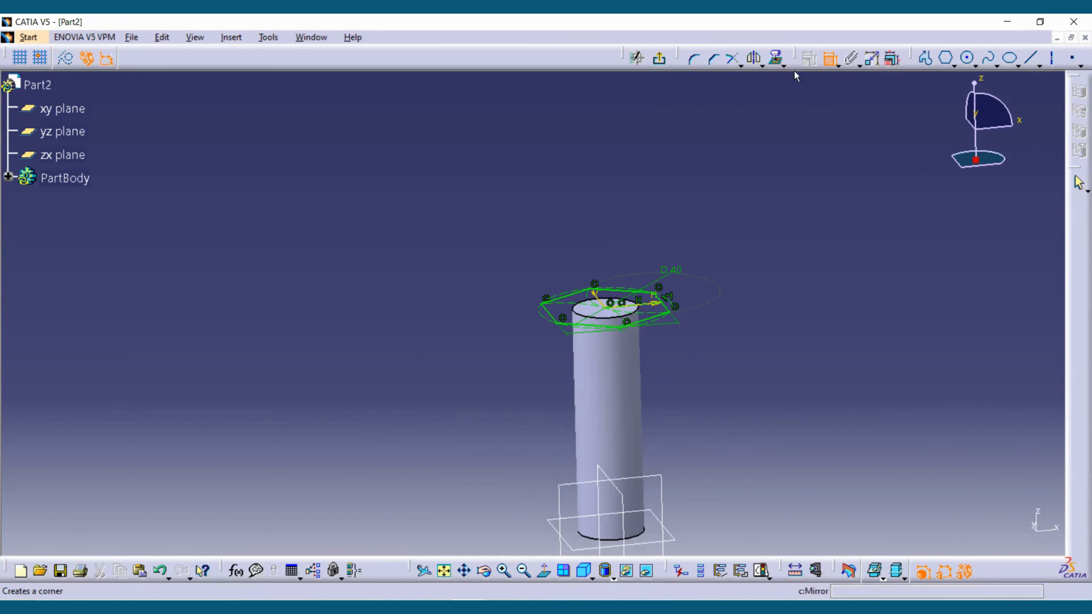
- Exit the hexagon sketch and pad it 20 mm upward as the bolt head
{"action": "left_click", "coordinate": [658, 58]}
{"action": "left_click", "coordinate": [389, 58]}
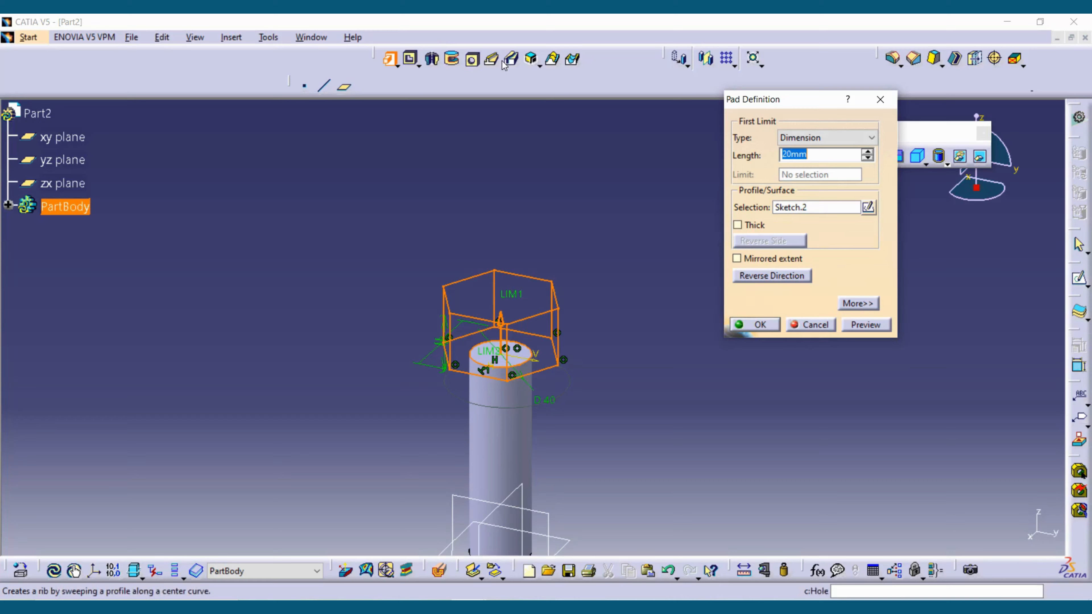
{"action": "left_click", "coordinate": [760, 325]}
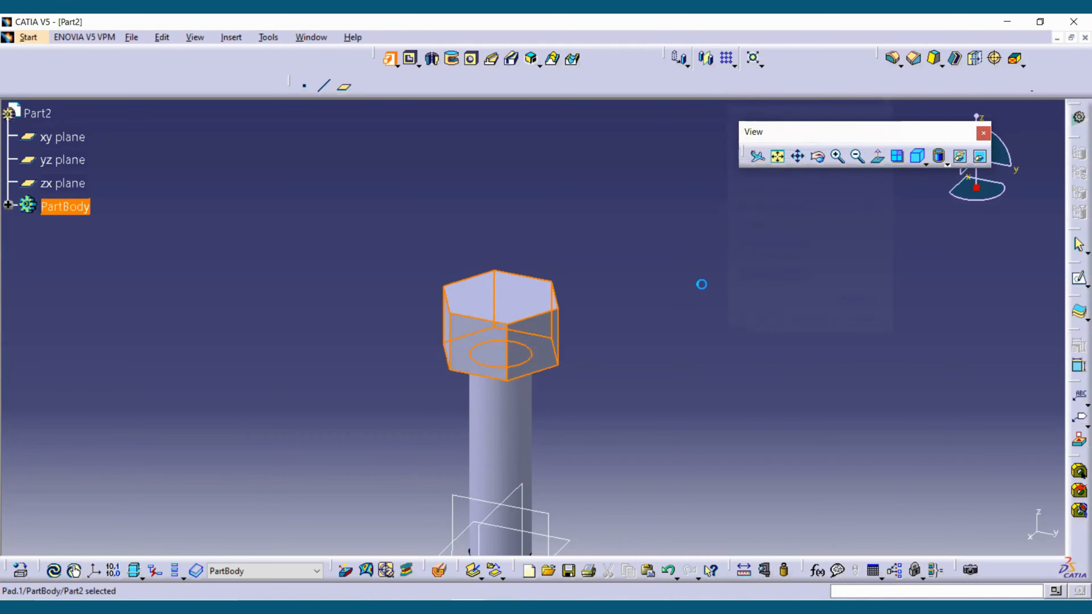
- Edit the cylindrical shaft's profile height to 90 mm and apply the change
{"action": "middle_click_drag", "start_coordinate": [534, 340], "coordinate": [570, 299]}
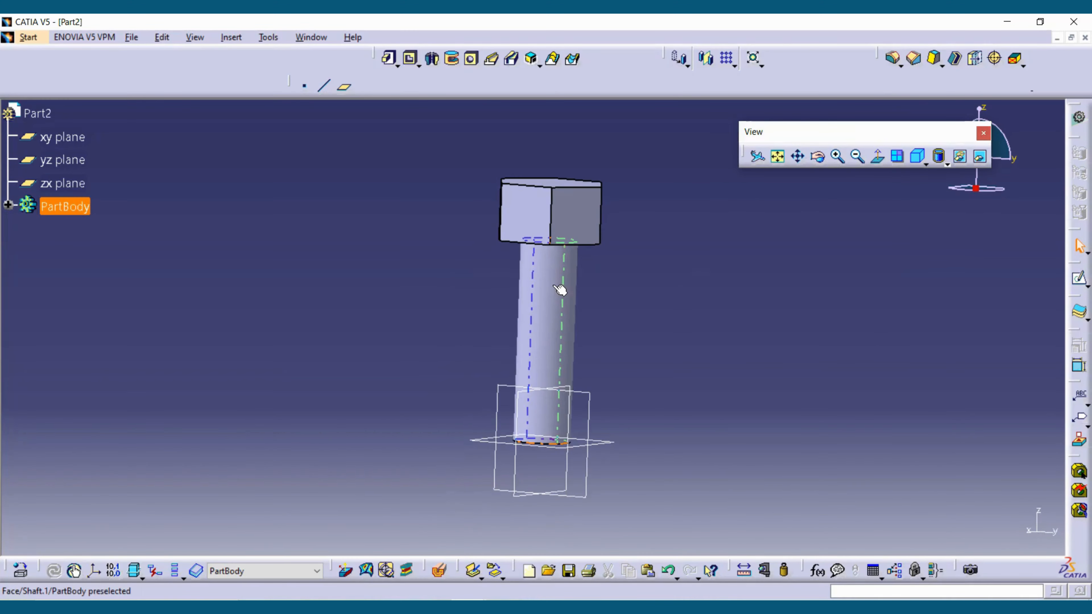
{"action": "double_click", "coordinate": [555, 286]}
{"action": "double_click", "coordinate": [635, 268]}
{"action": "type", "text": "90"}
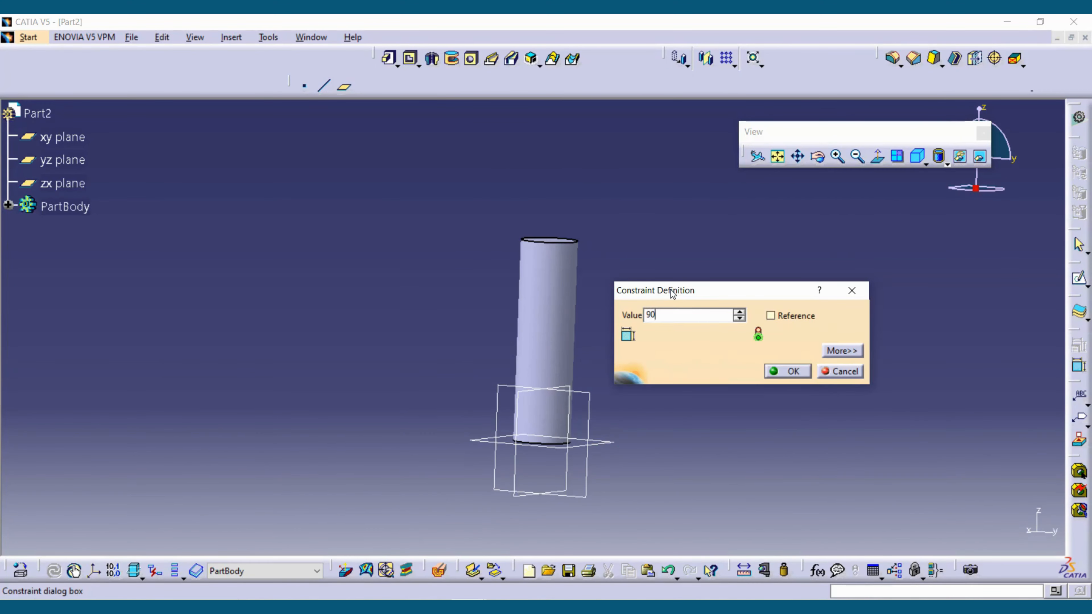
{"action": "key", "text": "Return"}
{"action": "left_click", "coordinate": [756, 321]}
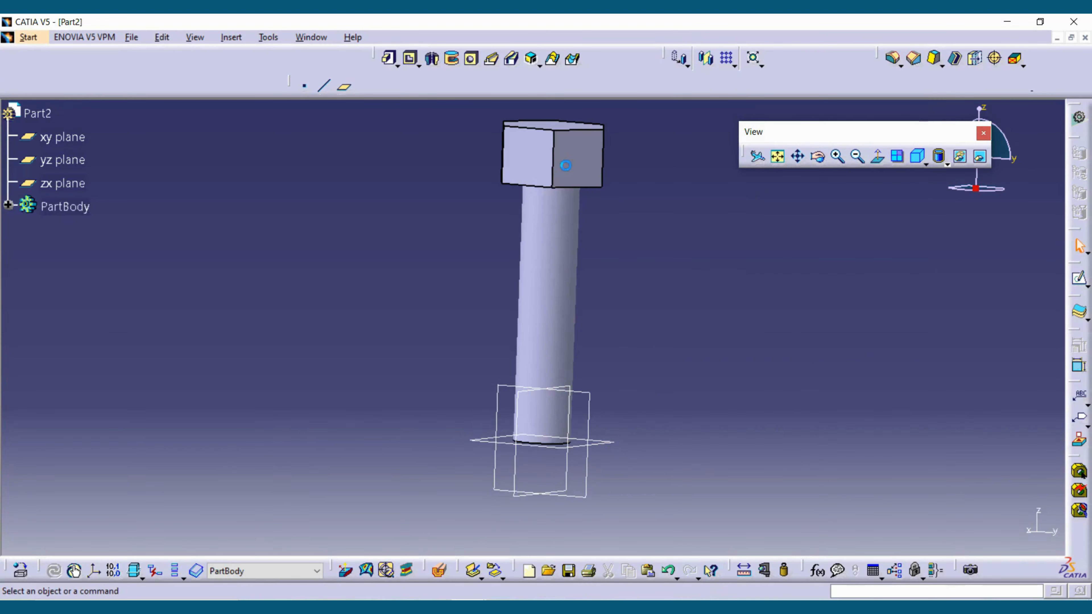
- Set the hexagonal head pad's length to 18 mm
{"action": "middle_click_drag", "start_coordinate": [567, 166], "coordinate": [559, 297]}
{"action": "double_click", "coordinate": [561, 293]}
{"action": "middle_click_drag", "start_coordinate": [580, 334], "coordinate": [596, 228]}
{"action": "double_click", "coordinate": [517, 213]}
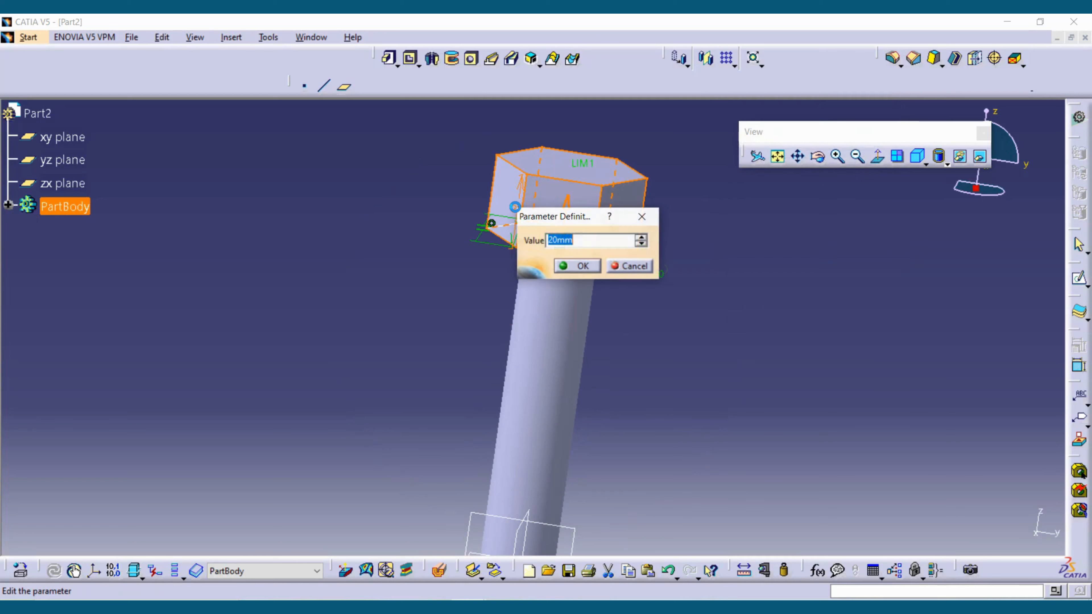
{"action": "type", "text": "18mm"}
{"action": "key", "text": "Return"}
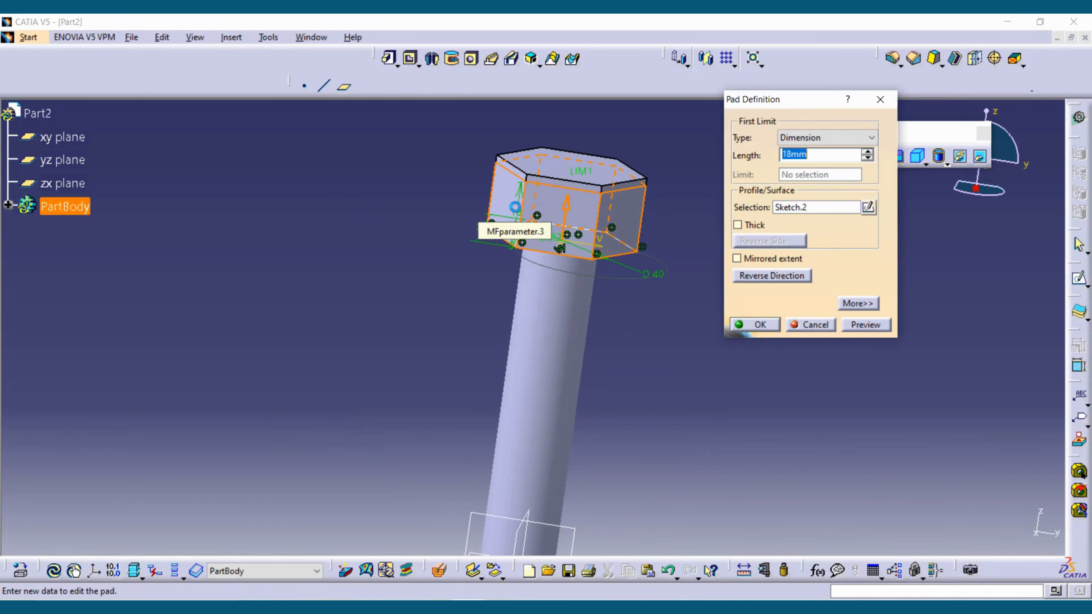
{"action": "left_click", "coordinate": [753, 325]}
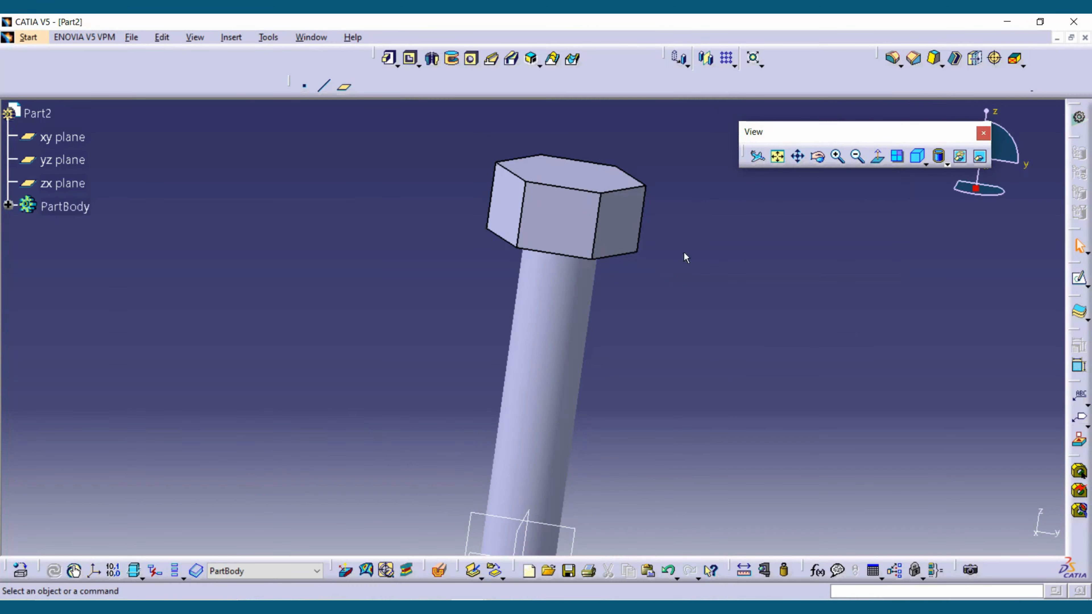
- Check the dimensions in the definitions of the hexagonal head pad and the cylindrical shaft without changing them
{"action": "middle_click_drag", "start_coordinate": [611, 226], "coordinate": [526, 206]}
{"action": "double_click", "coordinate": [524, 209]}
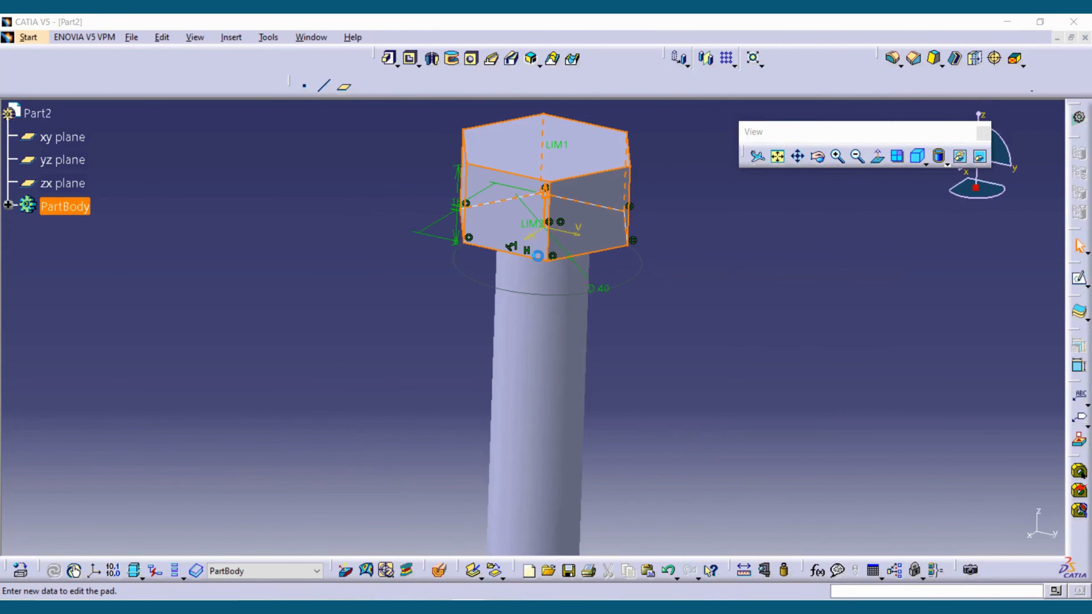
{"action": "left_click", "coordinate": [522, 346]}
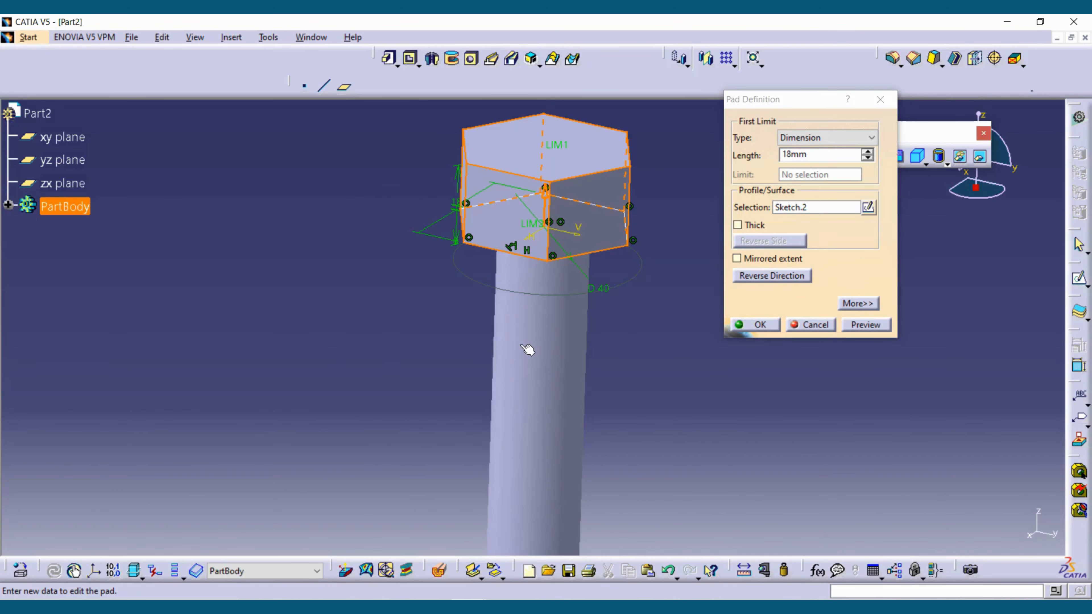
{"action": "key", "text": "Escape"}
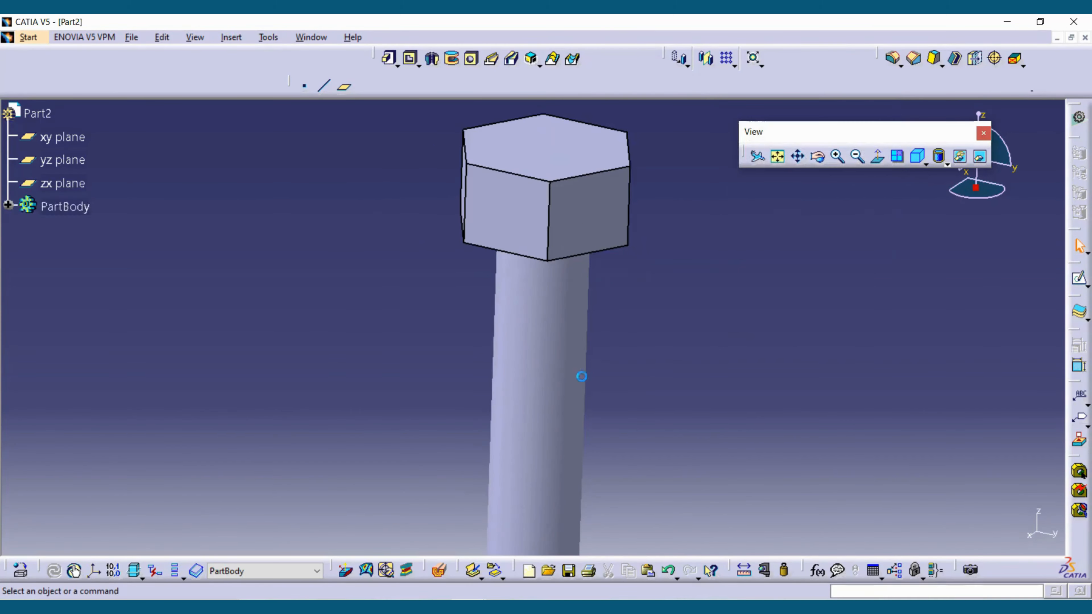
{"action": "double_click", "coordinate": [554, 371]}
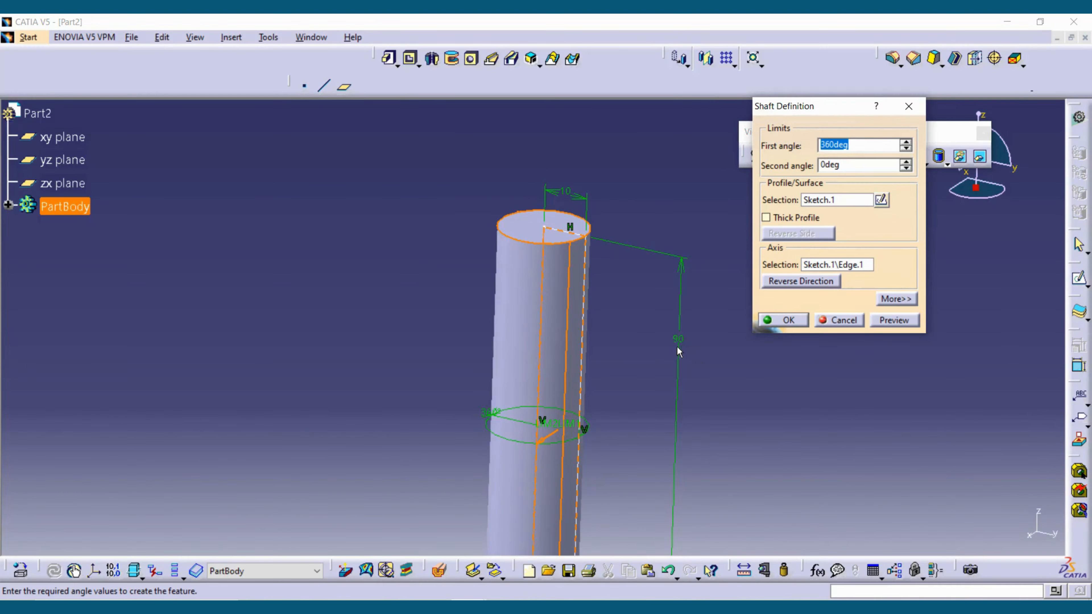
{"action": "left_click", "coordinate": [841, 323]}
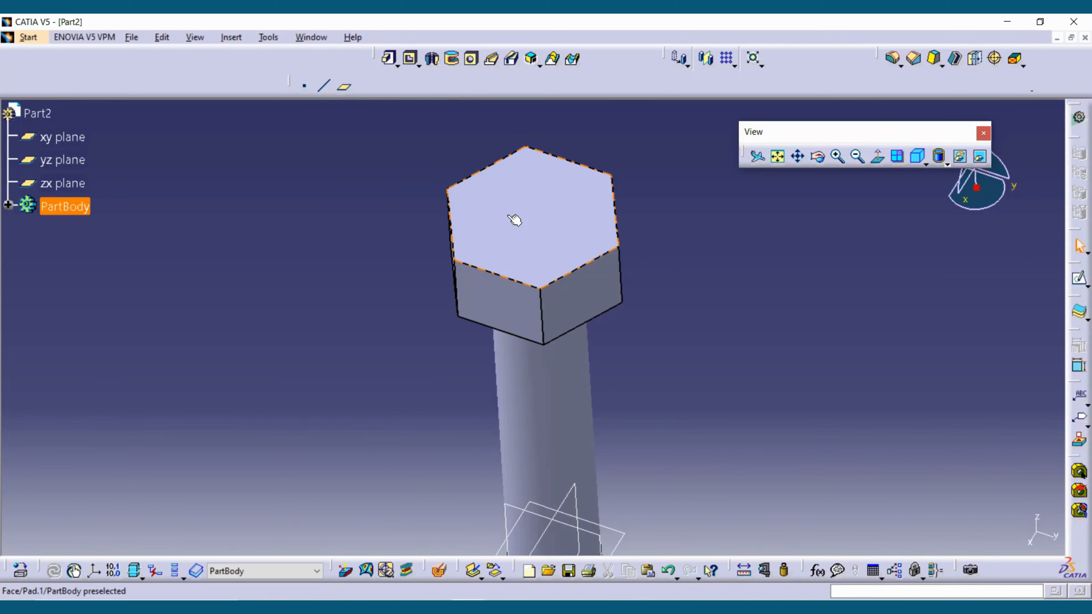
- Start a new sketch on the yz plane
{"action": "scroll", "coordinate": [476, 242], "scroll_direction": "down", "scroll_amount": 1}
{"action": "middle_click_drag", "start_coordinate": [476, 242], "coordinate": [515, 329]}
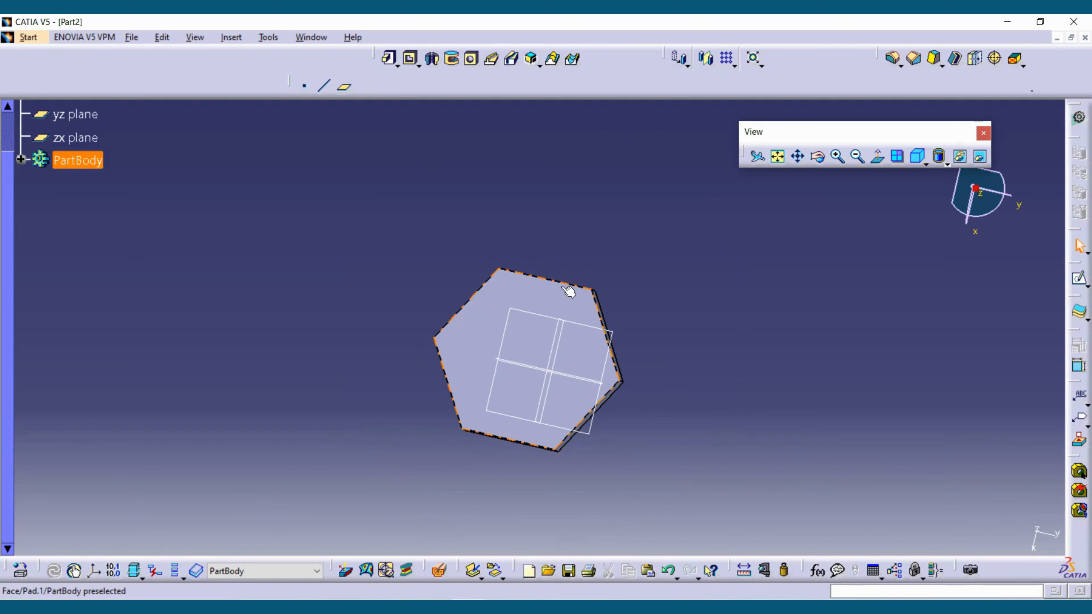
{"action": "middle_click_drag", "start_coordinate": [568, 288], "coordinate": [645, 334]}
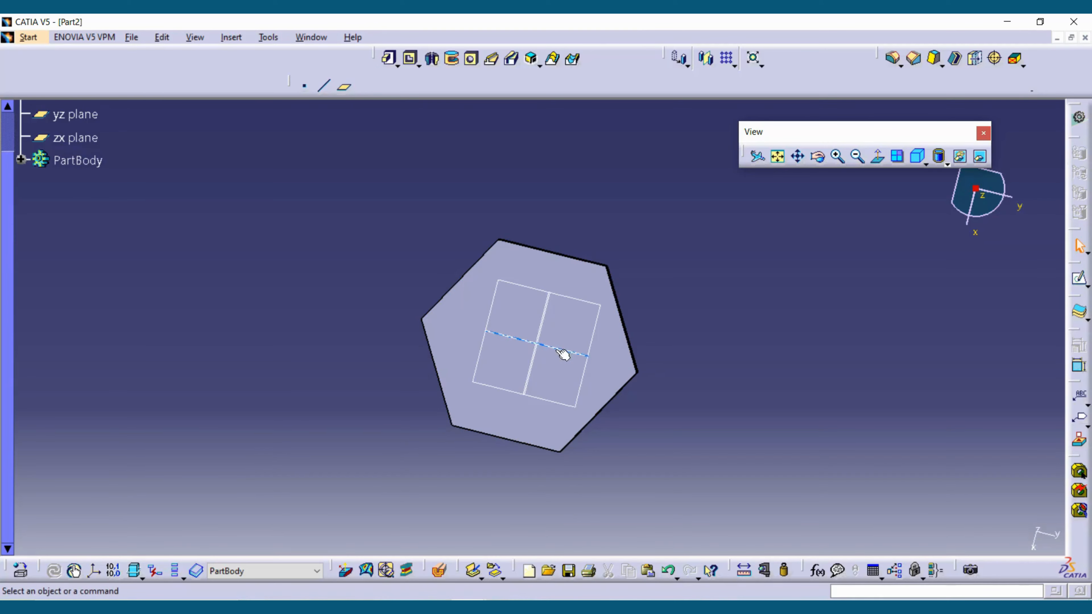
{"action": "middle_click_drag", "start_coordinate": [605, 386], "coordinate": [576, 369]}
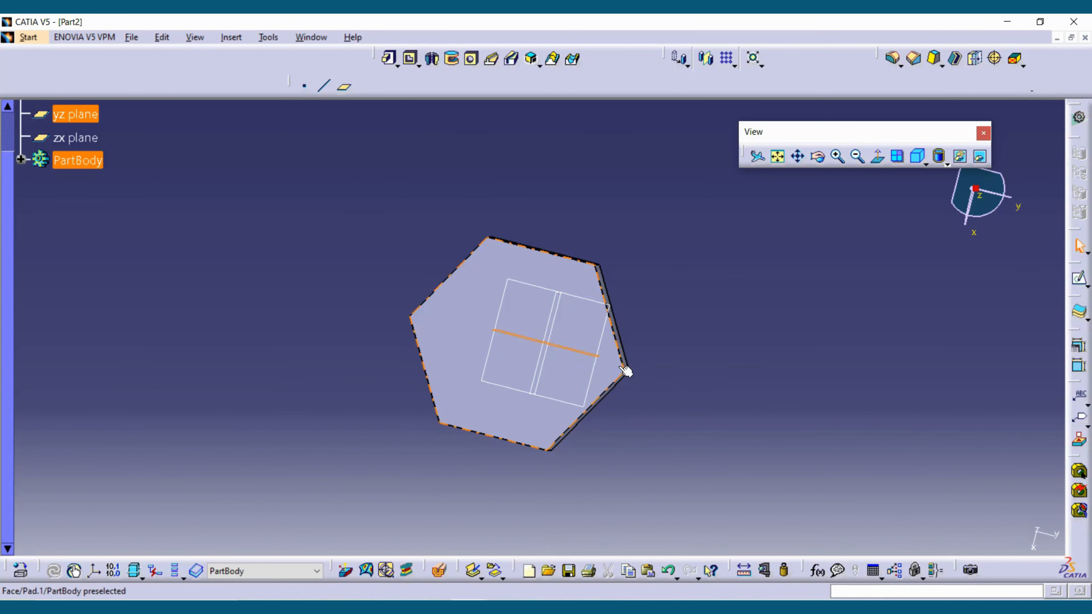
{"action": "middle_click_drag", "start_coordinate": [469, 329], "coordinate": [467, 363]}
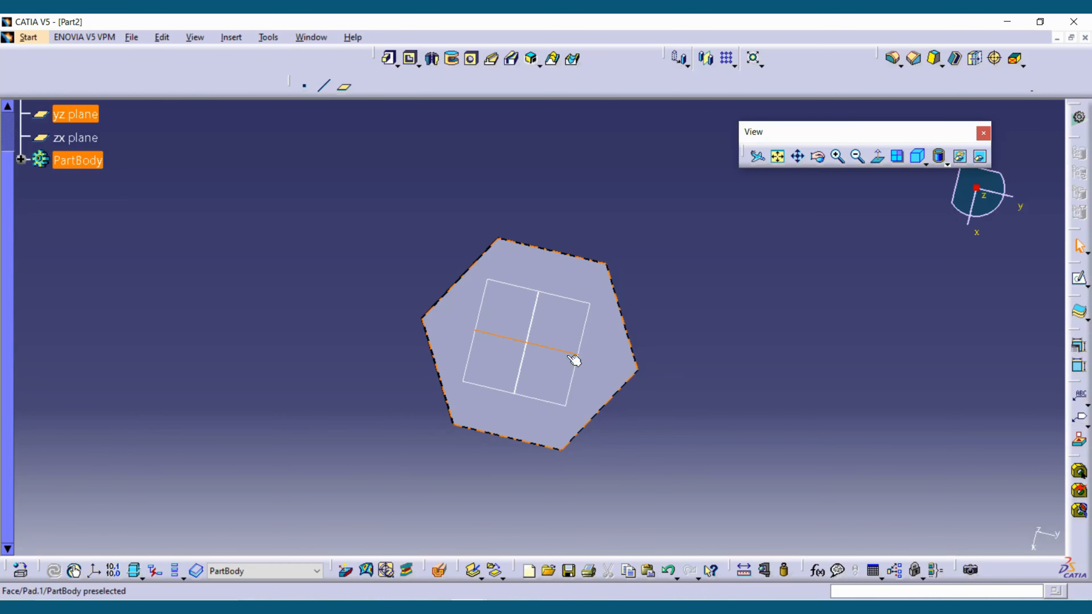
{"action": "middle_click_drag", "start_coordinate": [653, 483], "coordinate": [662, 401]}
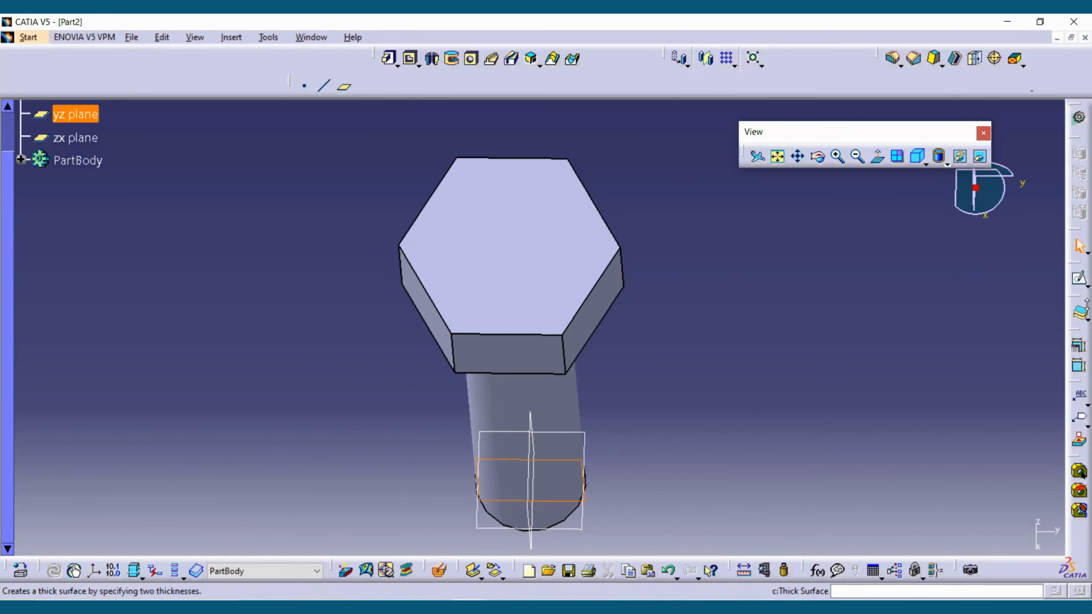
{"action": "left_click", "coordinate": [1079, 281]}
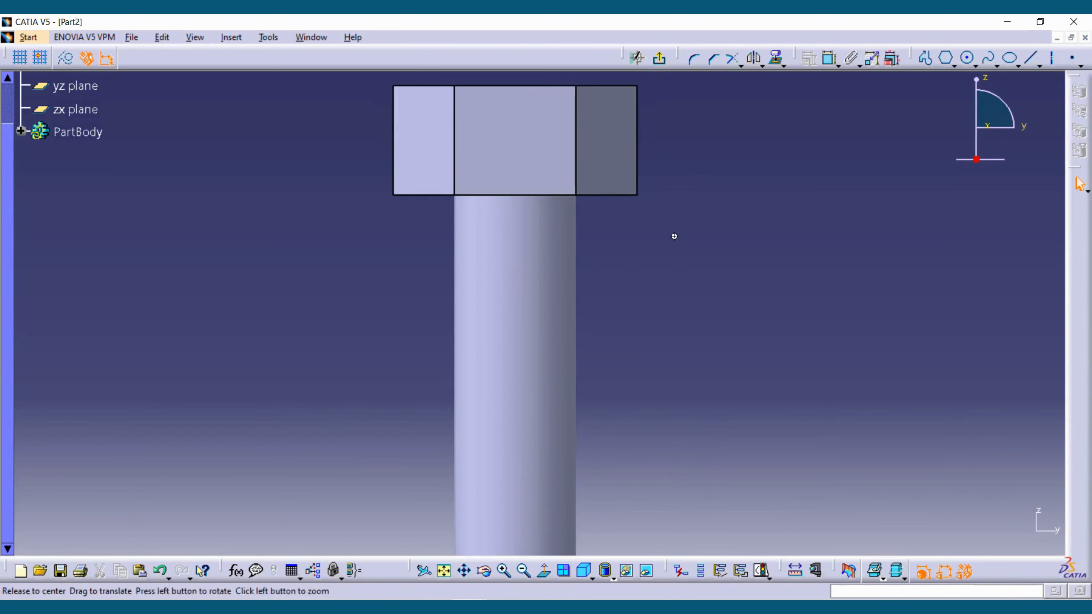
{"action": "mouse_move", "coordinate": [676, 237]}
{"action": "middle_mouse_down"}
{"action": "mouse_move", "coordinate": [678, 273]}
{"action": "mouse_move", "coordinate": [669, 199]}
{"action": "middle_mouse_up"}
{"action": "middle_click_drag", "start_coordinate": [669, 199], "coordinate": [706, 440]}
{"action": "middle_click_drag", "start_coordinate": [722, 297], "coordinate": [705, 171]}
{"action": "left_click", "coordinate": [543, 571]}
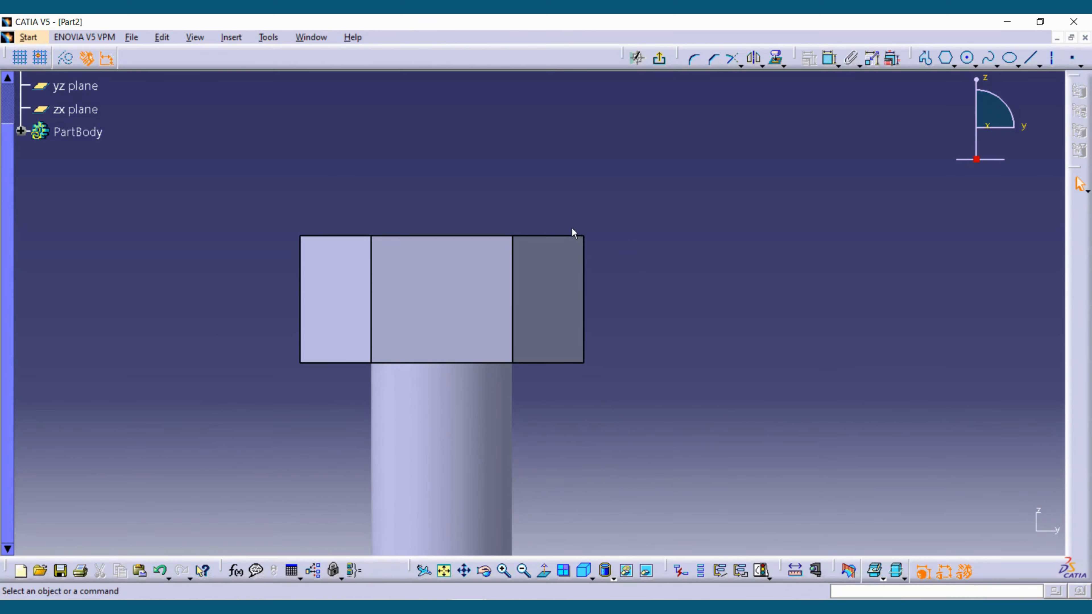
- Project the head's outer top edge and adjacent vertical side edge into the sketch and convert them to construction elements
{"action": "left_click", "coordinate": [583, 265]}
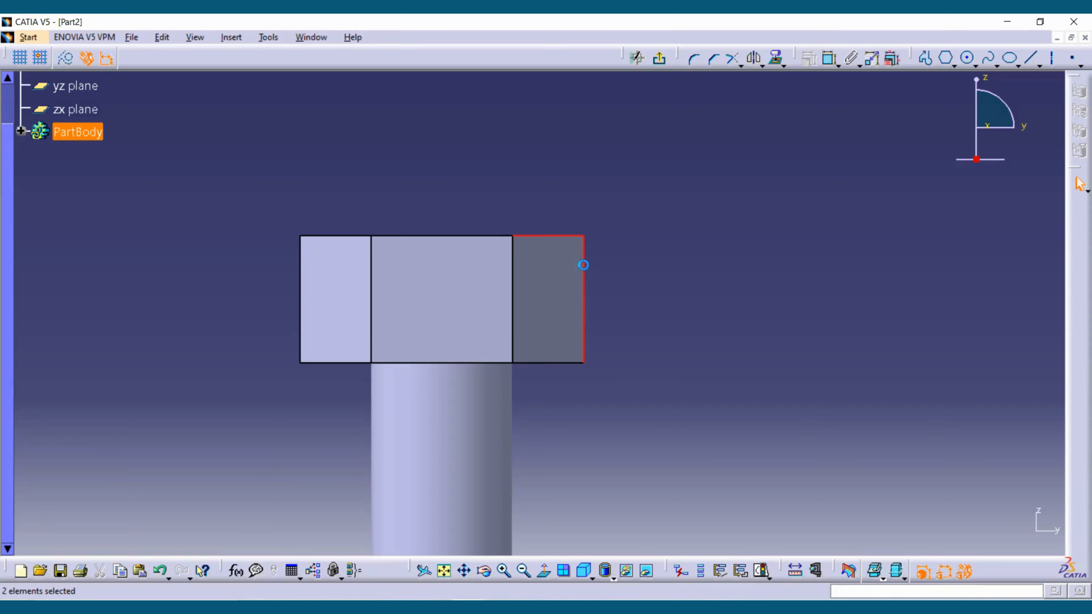
{"action": "left_click", "coordinate": [784, 65]}
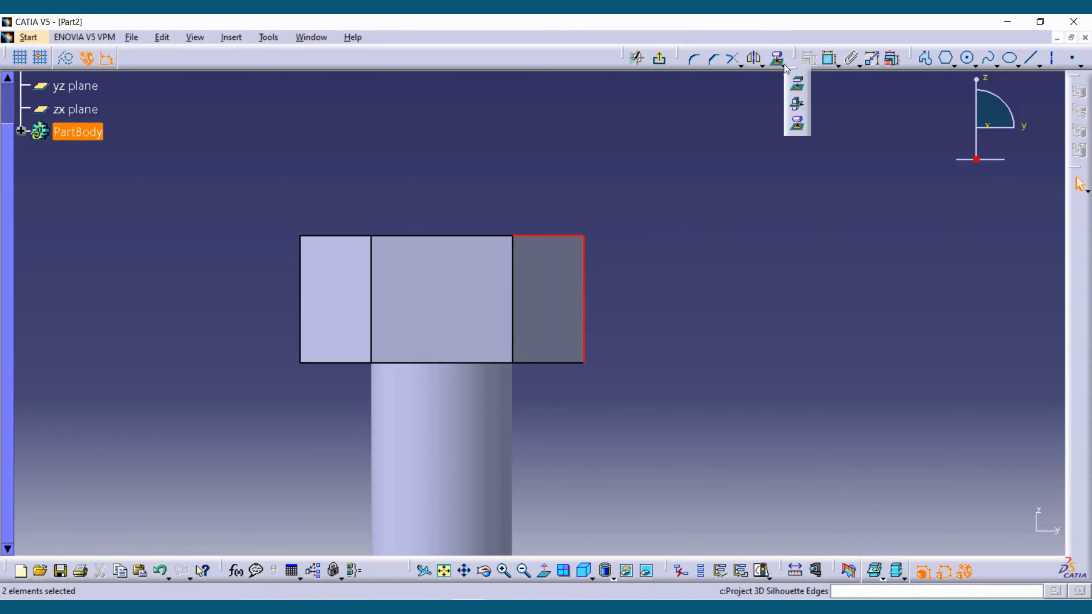
{"action": "left_click", "coordinate": [798, 86]}
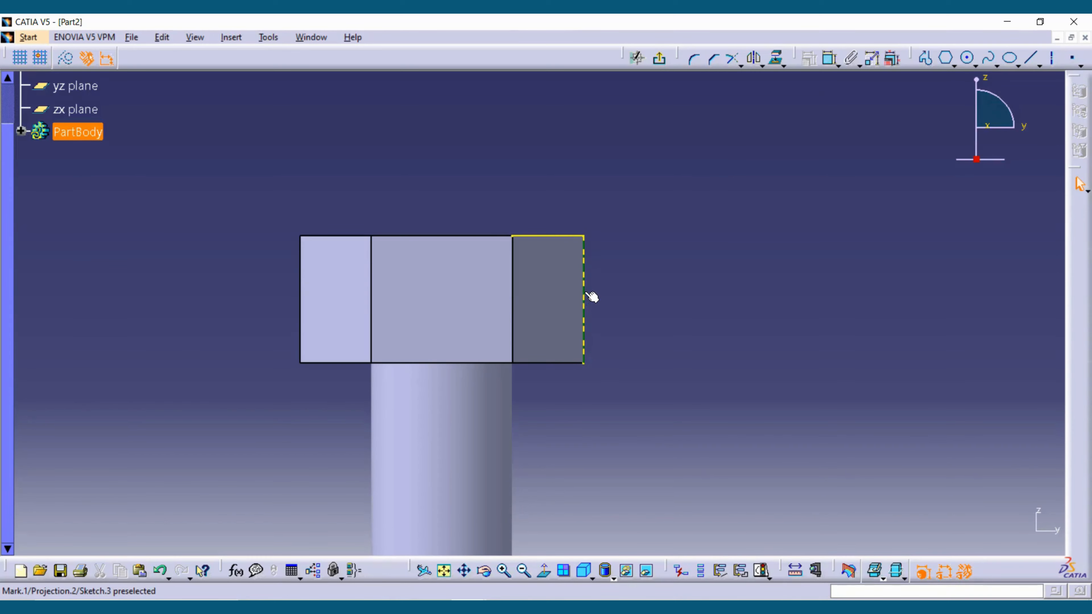
{"action": "left_click", "coordinate": [576, 239]}
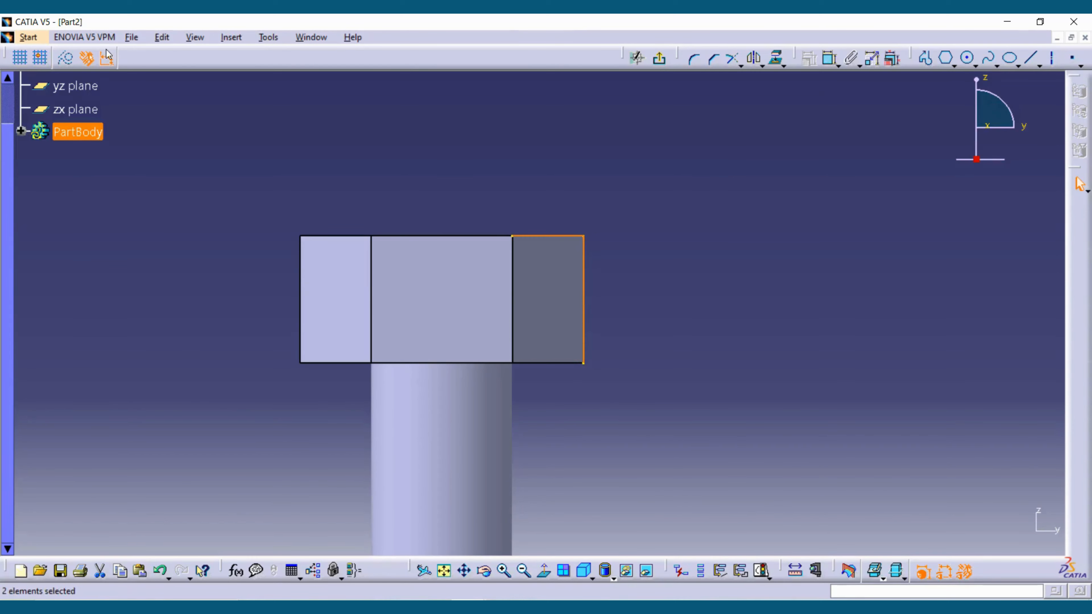
{"action": "left_click", "coordinate": [67, 60]}
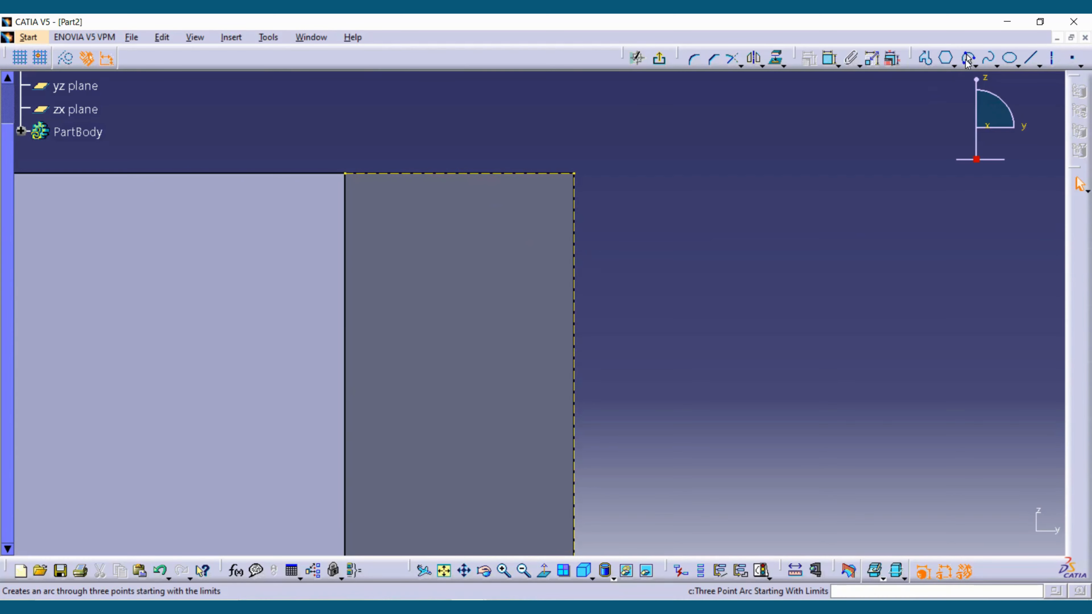
- Draw a three-point arc rounding the head's outer top corner, from about H 15.6, V 108 mm to about H 20, V 103.7 mm
{"action": "left_click", "coordinate": [968, 58]}
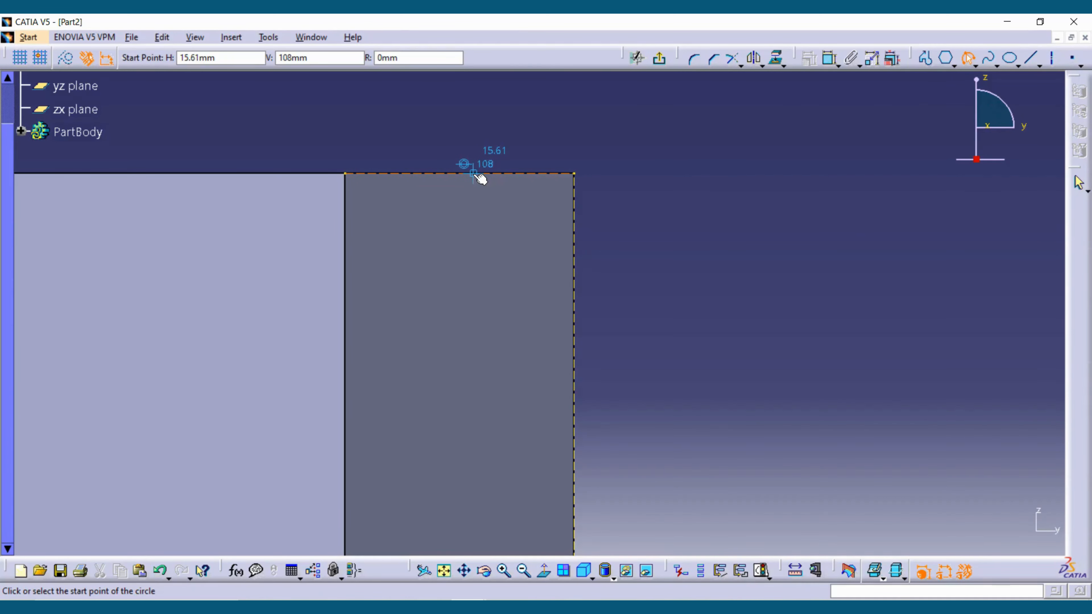
{"action": "left_click", "coordinate": [474, 173]}
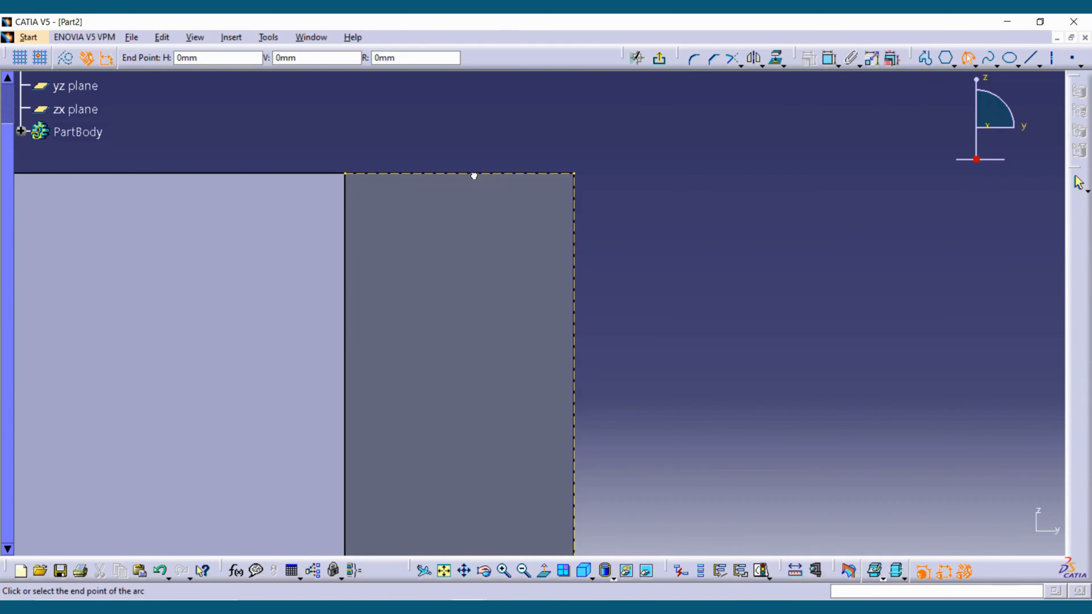
{"action": "left_click", "coordinate": [576, 272]}
{"action": "left_click", "coordinate": [563, 220]}
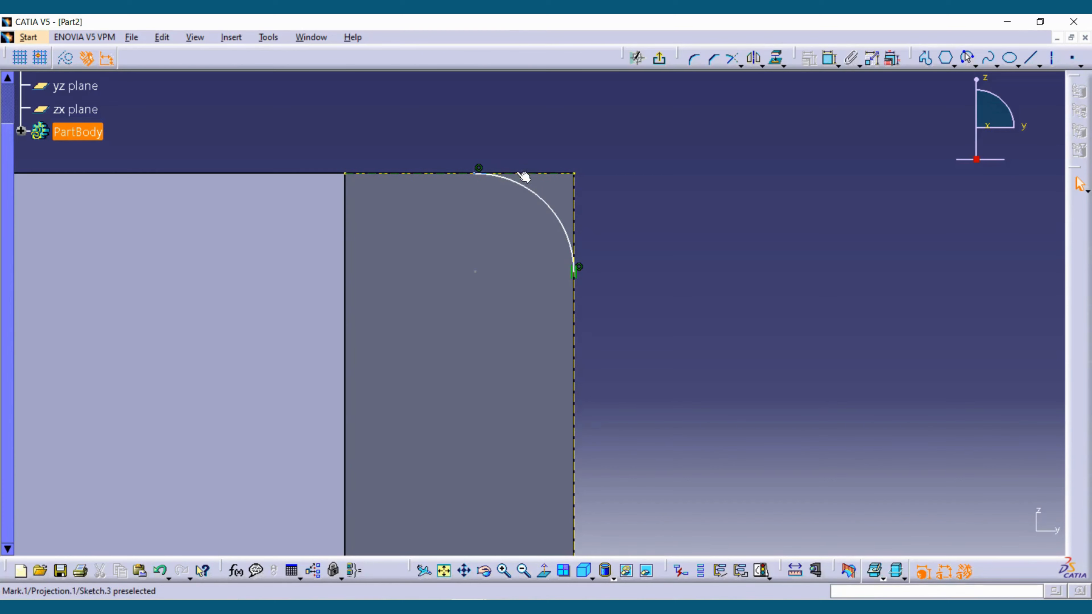
- Apply a tangency constraint between the corner arc and the head's projected top edge through the constraint definition options
{"action": "middle_click_drag", "start_coordinate": [589, 291], "coordinate": [589, 253], "text": "ctrl"}
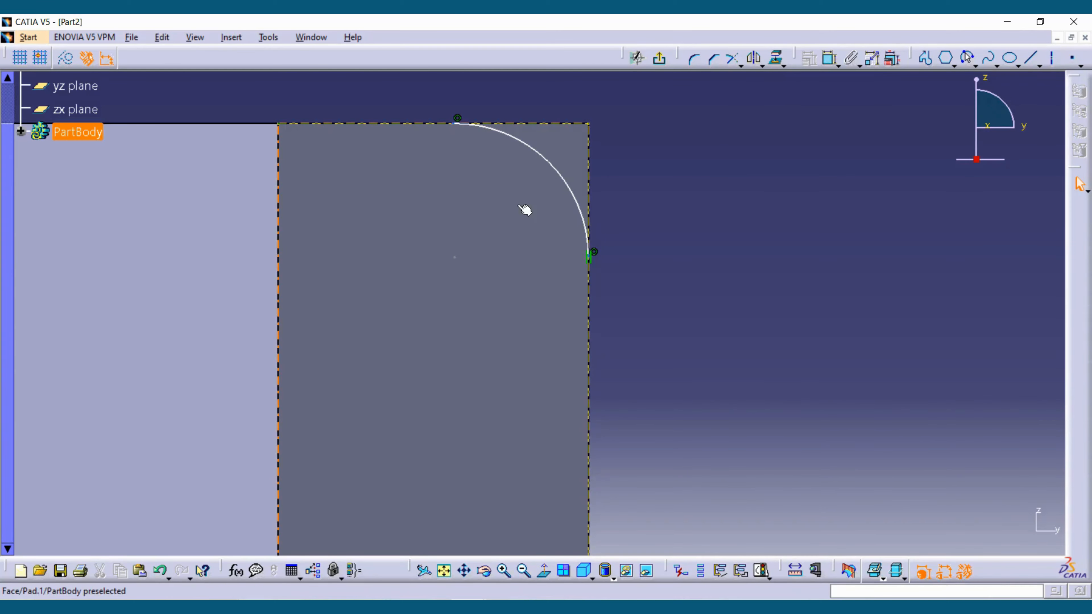
{"action": "left_click", "coordinate": [532, 149]}
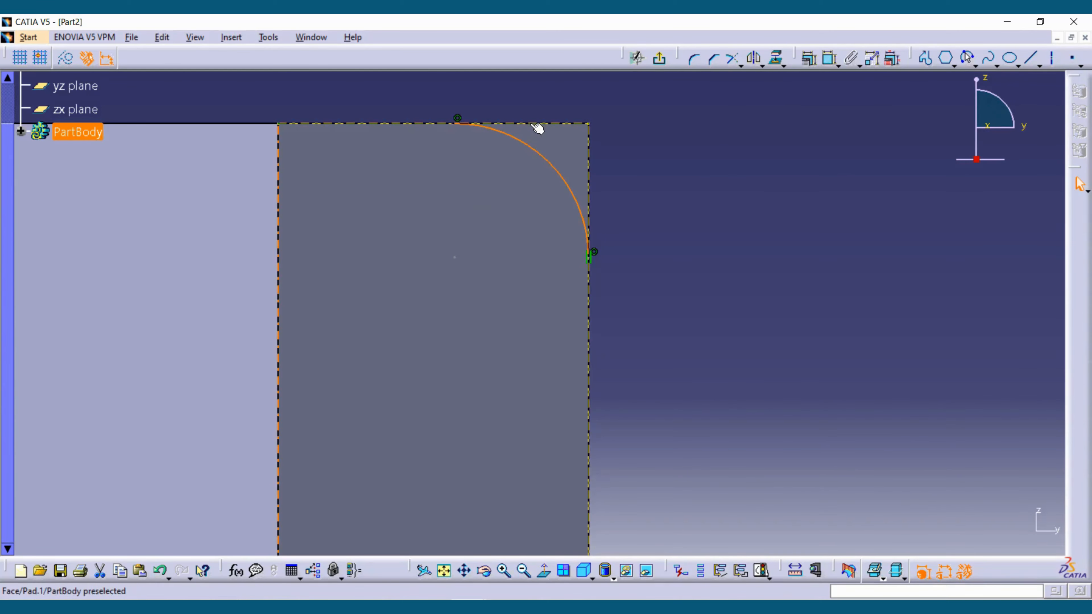
{"action": "left_click", "coordinate": [809, 59]}
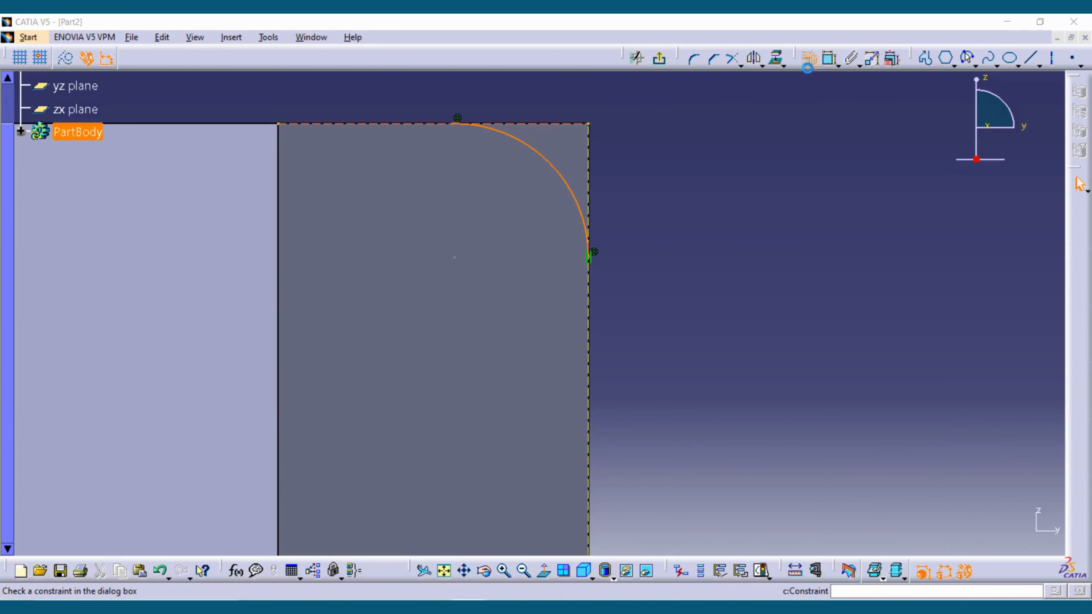
{"action": "left_click", "coordinate": [958, 298]}
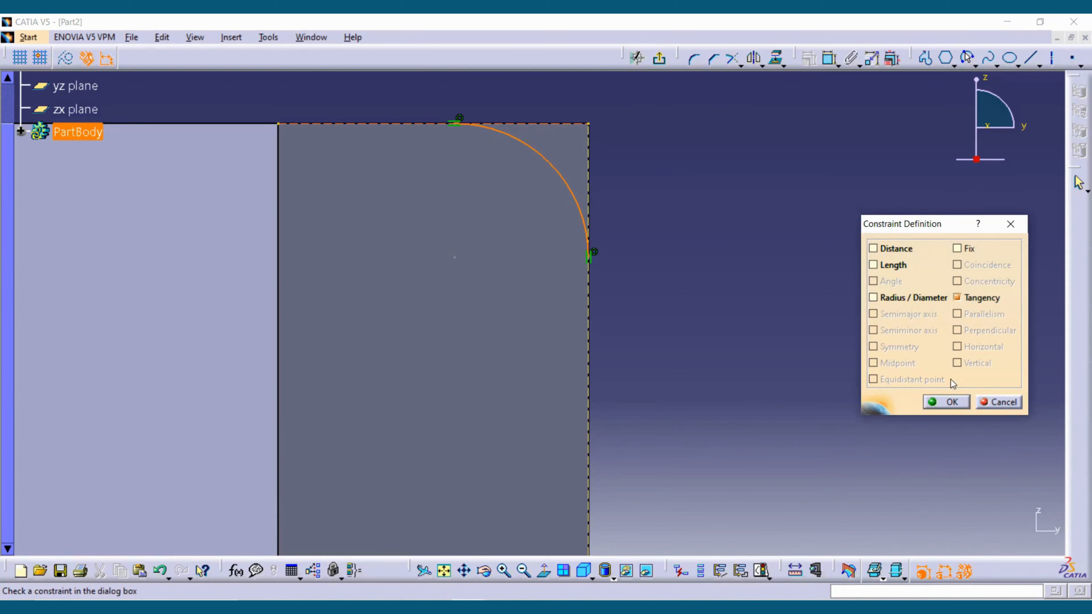
{"action": "left_click", "coordinate": [946, 402]}
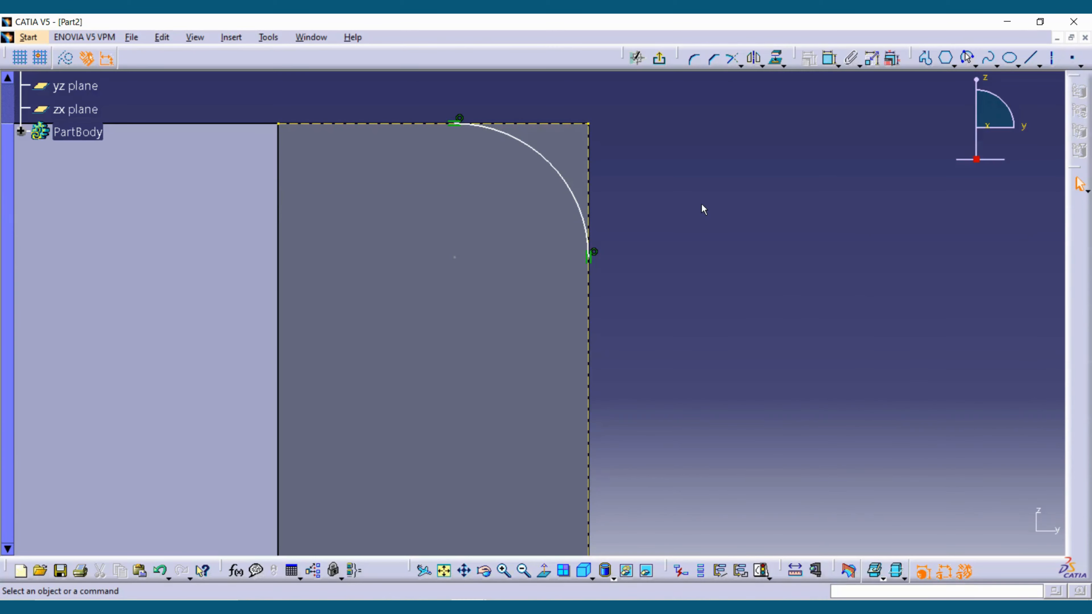
- Try to make the corner arc tangent to the projected top edge with the Constraint command
{"action": "left_click", "coordinate": [830, 58]}
{"action": "left_click", "coordinate": [541, 125]}
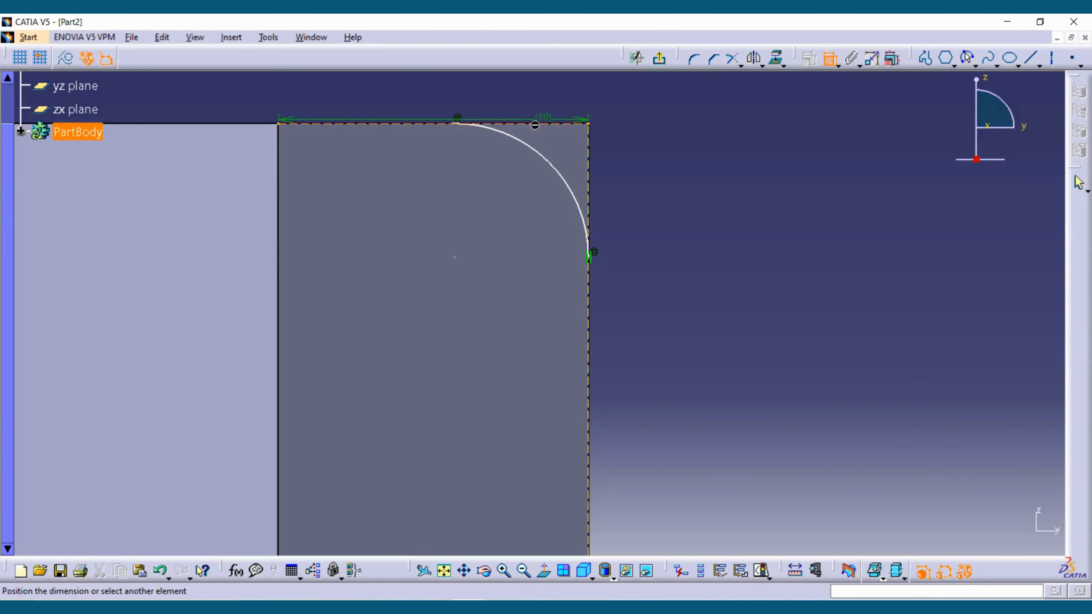
{"action": "left_click", "coordinate": [527, 143]}
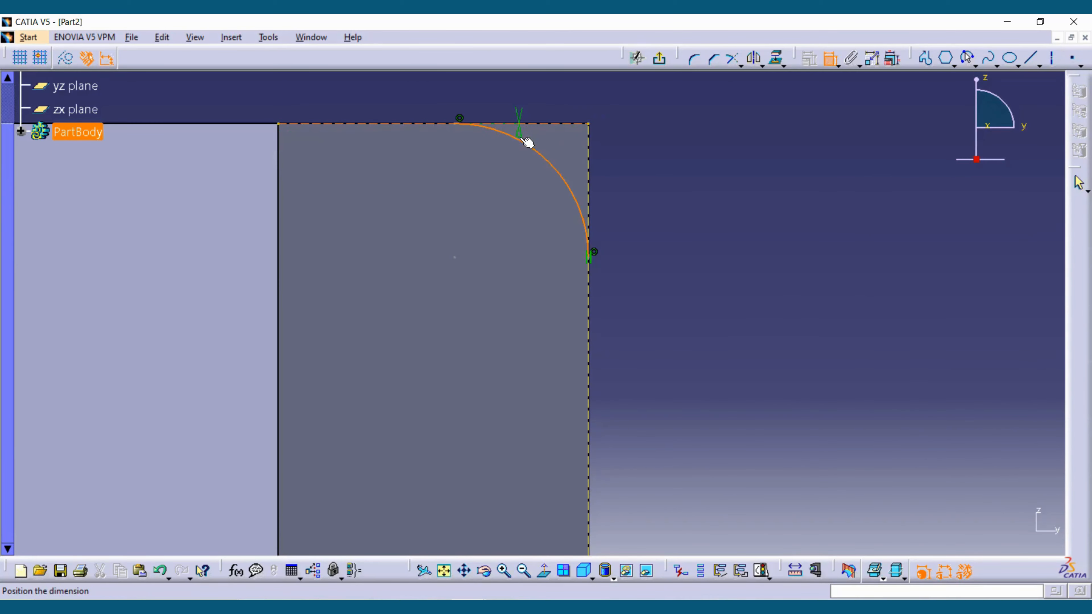
{"action": "right_click", "coordinate": [538, 110]}
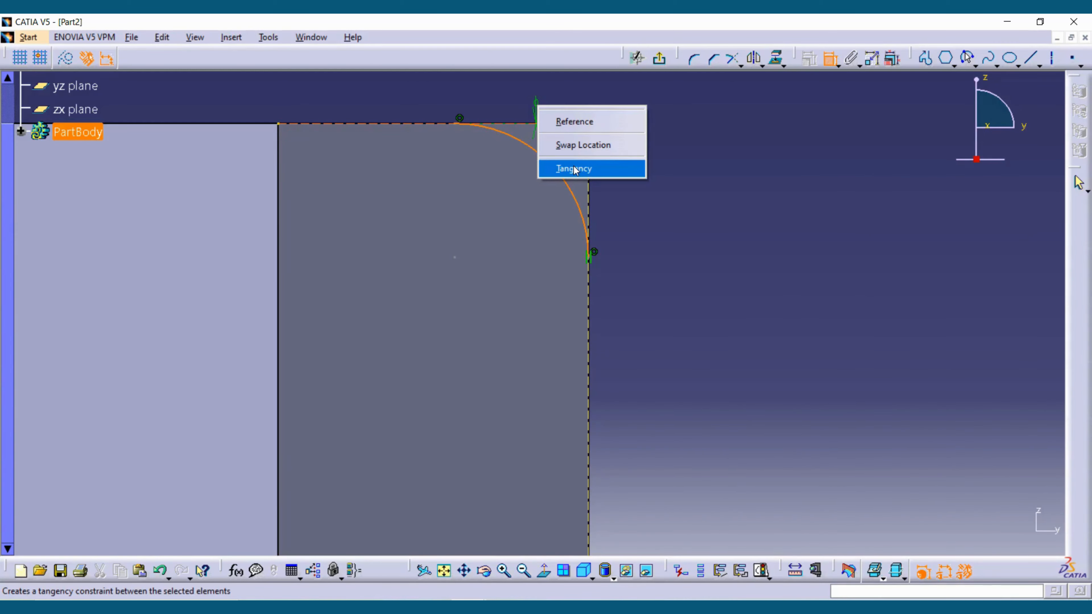
{"action": "left_click", "coordinate": [557, 145]}
- Constrain the corner arc tangent to the head's projected top edge, choosing tangency instead of a distance dimension
{"action": "left_click", "coordinate": [831, 58]}
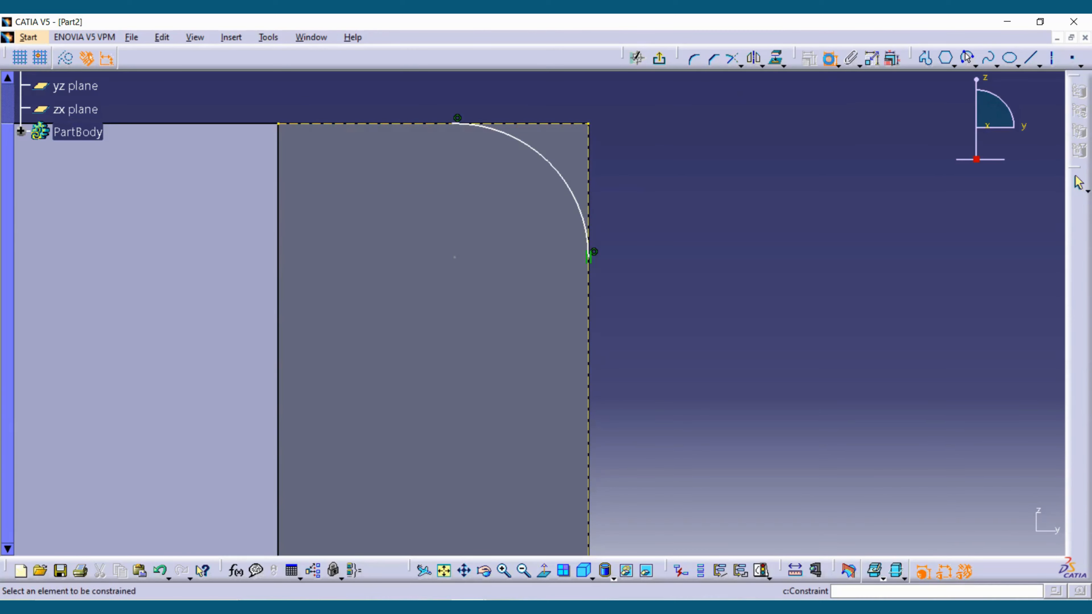
{"action": "left_click", "coordinate": [538, 153]}
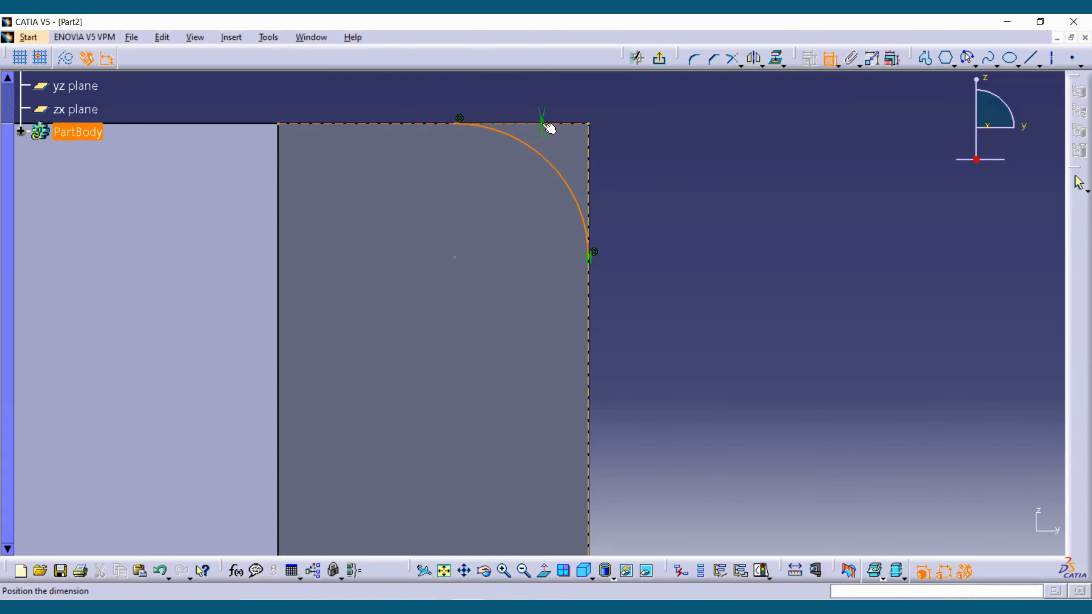
{"action": "right_click", "coordinate": [545, 136]}
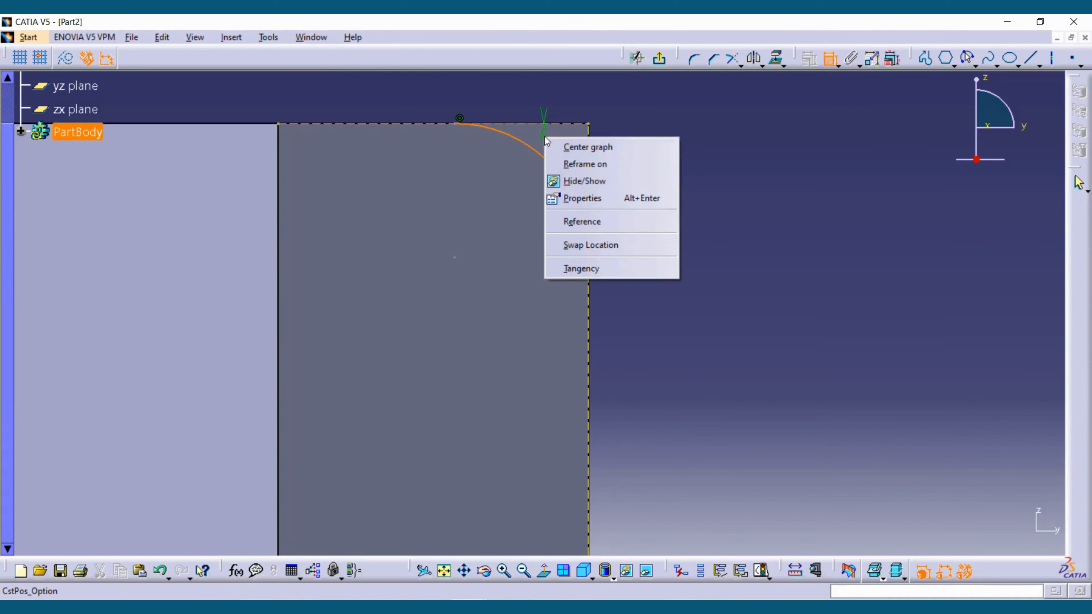
{"action": "left_click", "coordinate": [577, 268]}
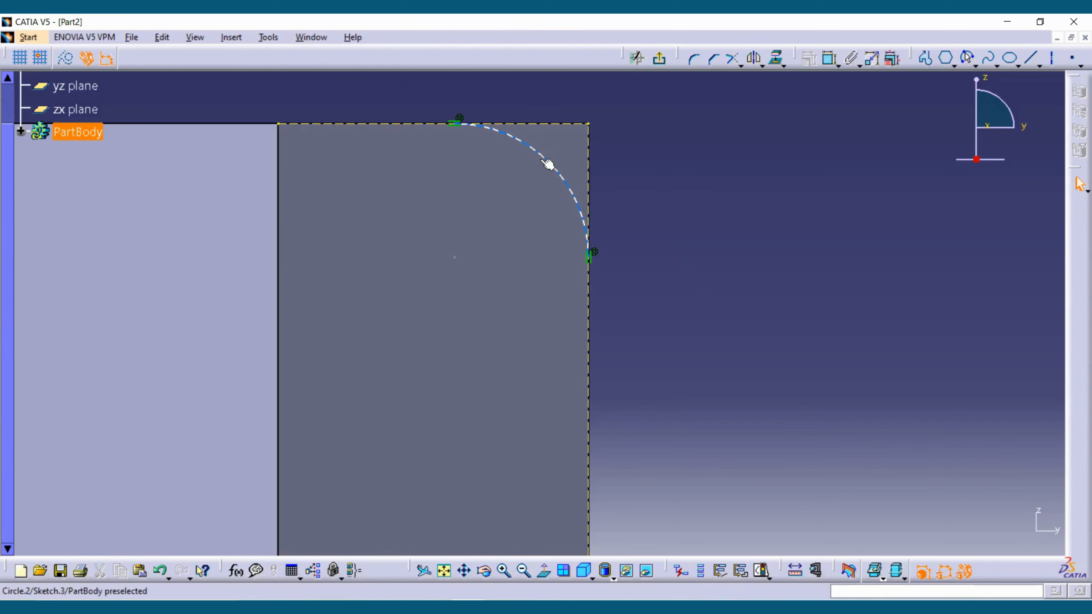
- Dimension the corner arc's radius and set it to 4 mm
{"action": "left_click", "coordinate": [830, 65]}
{"action": "left_click", "coordinate": [524, 151]}
{"action": "left_click", "coordinate": [641, 108]}
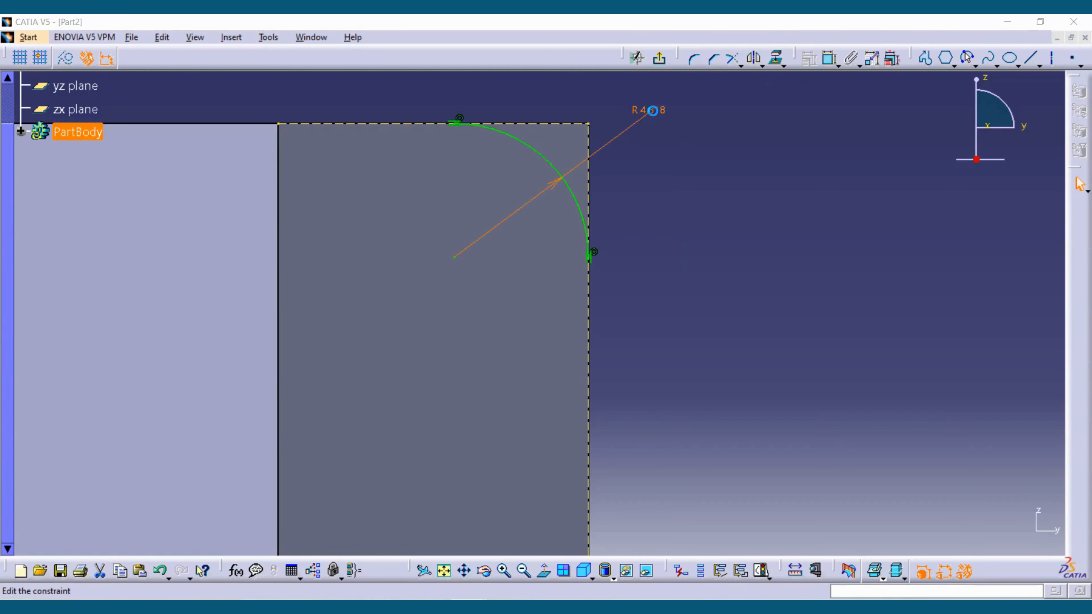
{"action": "double_click", "coordinate": [656, 118]}
{"action": "type", "text": "4"}
{"action": "key", "text": "Return"}
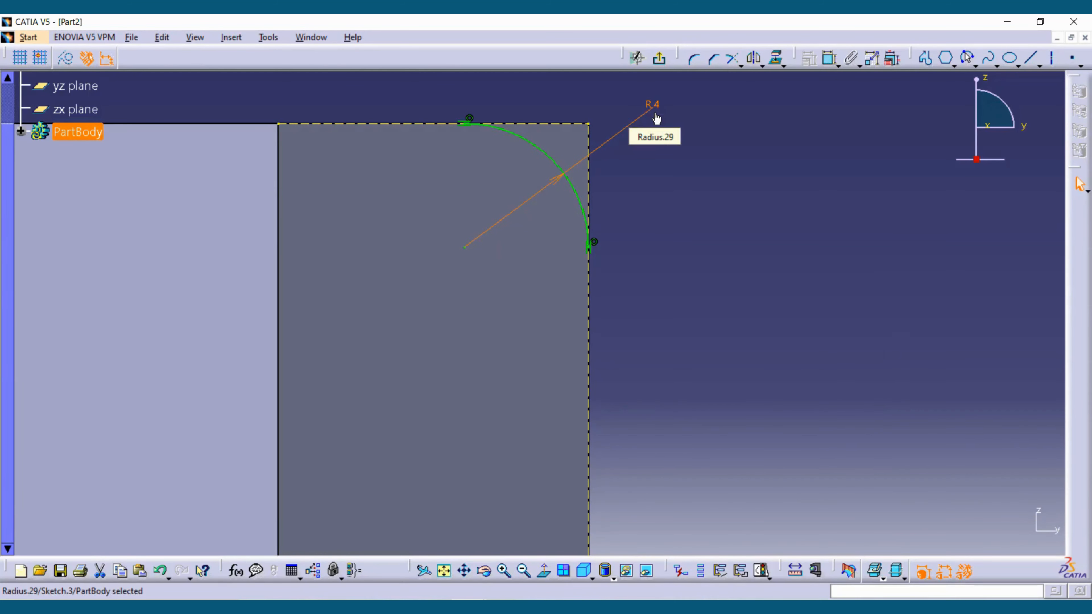
- Close the profile with lines from H 16, V 108 mm via the head's outer corner to H 20, V 104 mm, and exit the sketch
{"action": "left_click", "coordinate": [926, 58]}
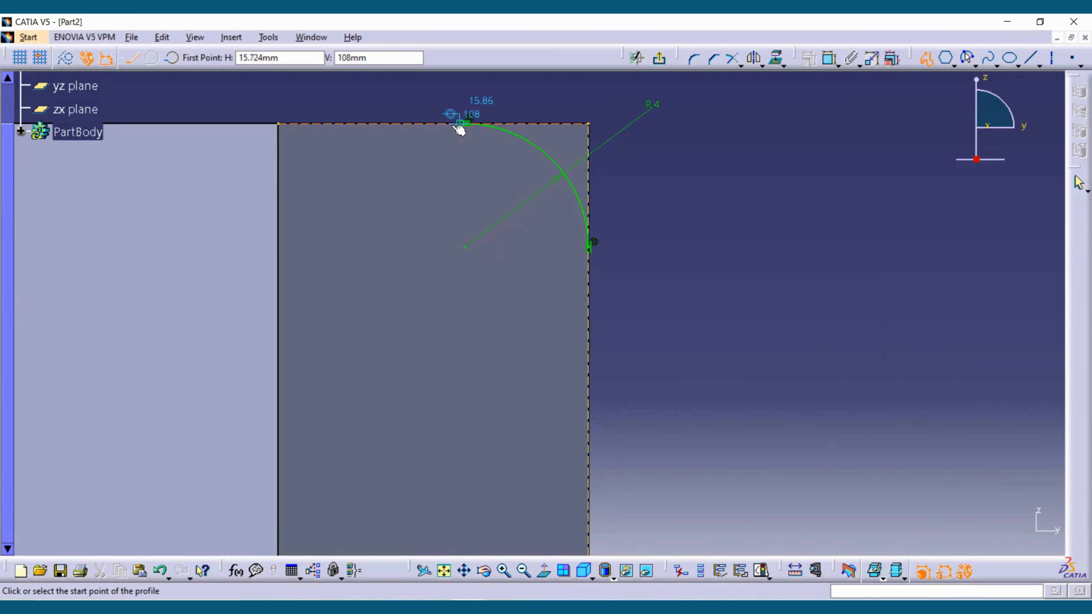
{"action": "left_click", "coordinate": [469, 124]}
{"action": "left_click", "coordinate": [589, 124]}
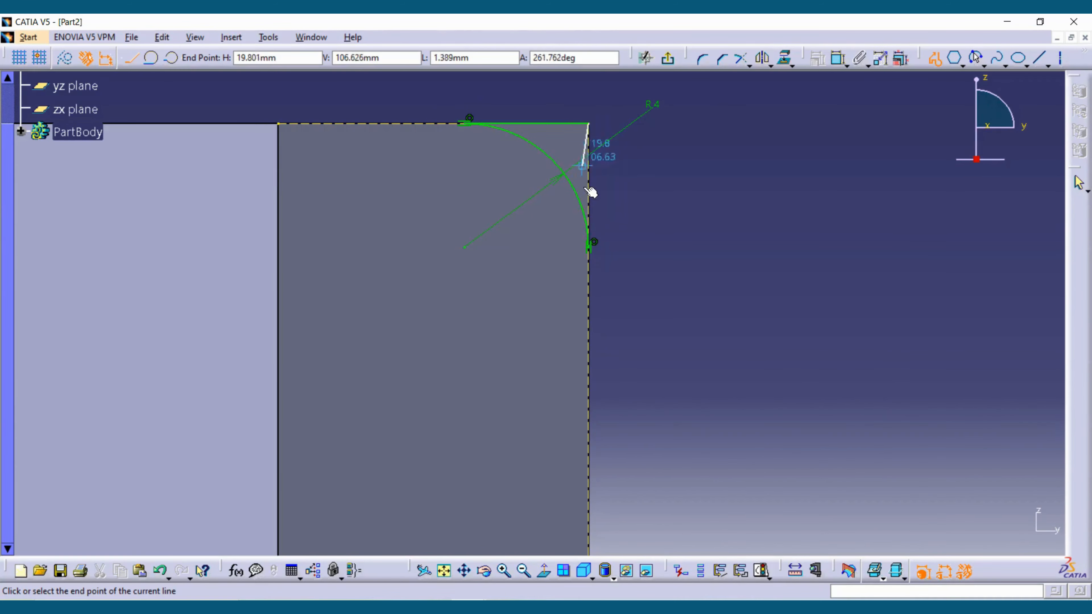
{"action": "double_click", "coordinate": [589, 248]}
{"action": "mouse_move", "coordinate": [602, 253]}
{"action": "middle_mouse_down", "text": "ctrl"}
{"action": "mouse_move", "coordinate": [634, 320]}
{"action": "mouse_move", "coordinate": [658, 207]}
{"action": "mouse_move", "coordinate": [704, 287]}
{"action": "mouse_move", "coordinate": [602, 432]}
{"action": "middle_mouse_up", "text": "ctrl"}
{"action": "middle_click_drag", "start_coordinate": [598, 435], "coordinate": [615, 244]}
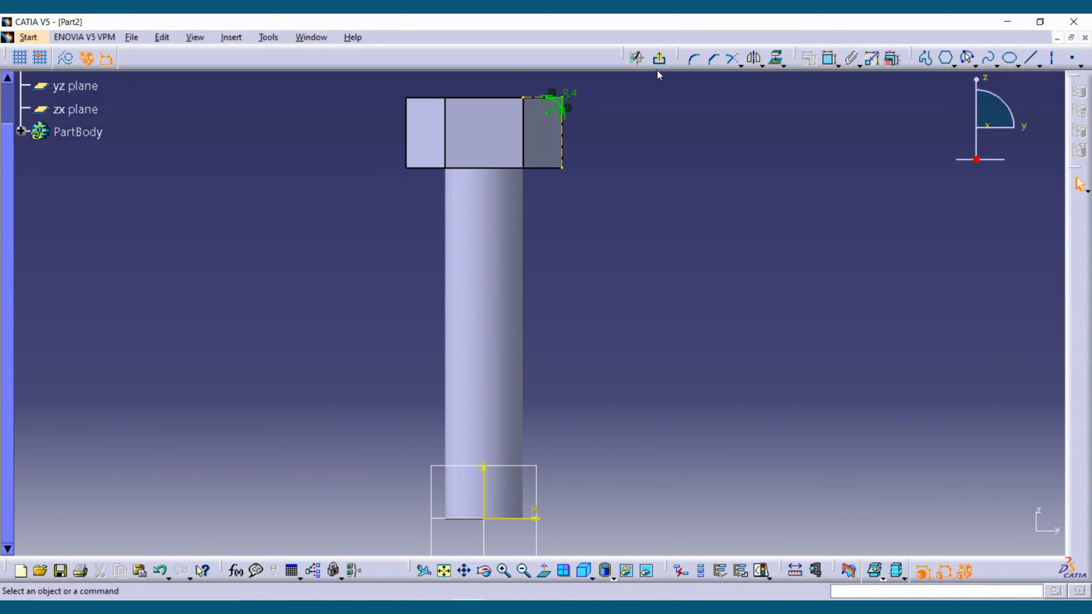
{"action": "left_click", "coordinate": [660, 59]}
- Cut a 360-degree Groove around the head's top edge using the corner profile and the vertical V direction as axis
{"action": "mouse_move", "coordinate": [641, 258]}
{"action": "middle_mouse_down"}
{"action": "mouse_move", "coordinate": [756, 377]}
{"action": "mouse_move", "coordinate": [644, 325]}
{"action": "mouse_move", "coordinate": [650, 341]}
{"action": "mouse_move", "coordinate": [693, 338]}
{"action": "mouse_move", "coordinate": [444, 254]}
{"action": "middle_mouse_up"}
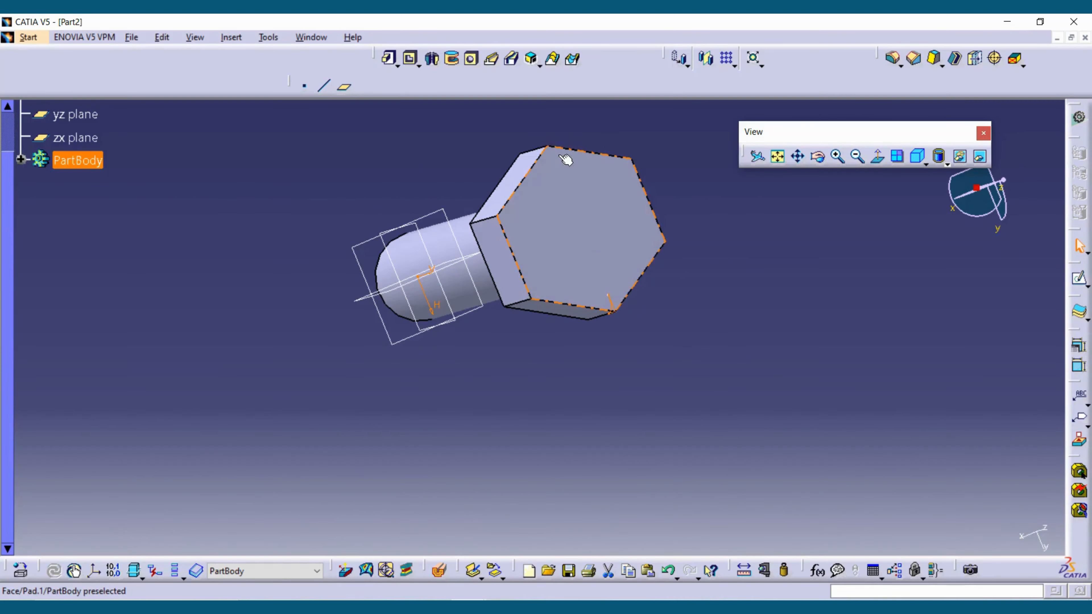
{"action": "mouse_move", "coordinate": [559, 444]}
{"action": "middle_mouse_down"}
{"action": "mouse_move", "coordinate": [597, 434]}
{"action": "mouse_move", "coordinate": [589, 425]}
{"action": "middle_mouse_up"}
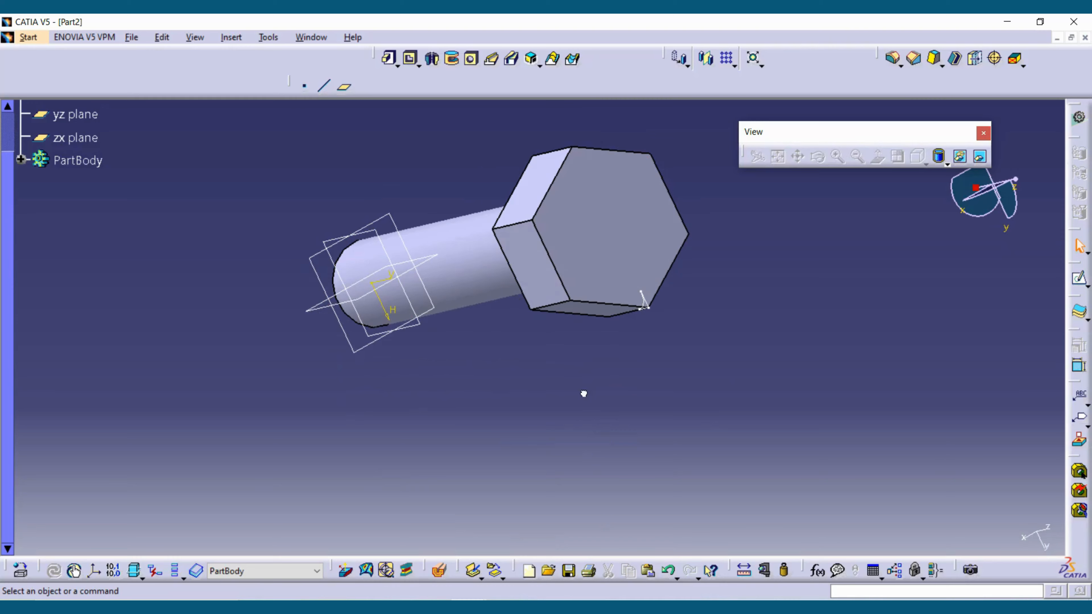
{"action": "left_click", "coordinate": [452, 59]}
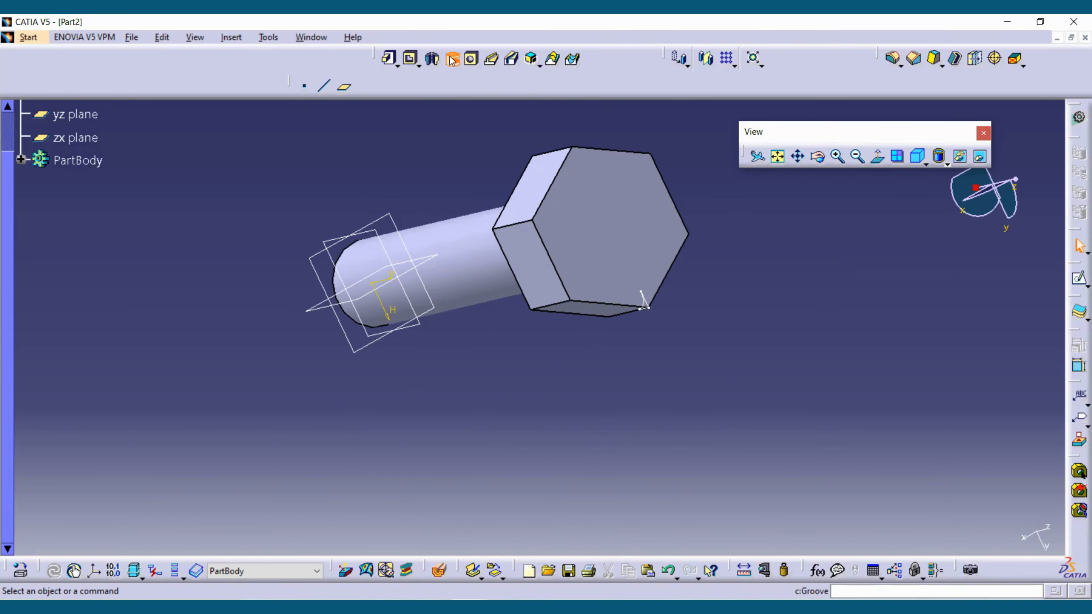
{"action": "left_click", "coordinate": [650, 306]}
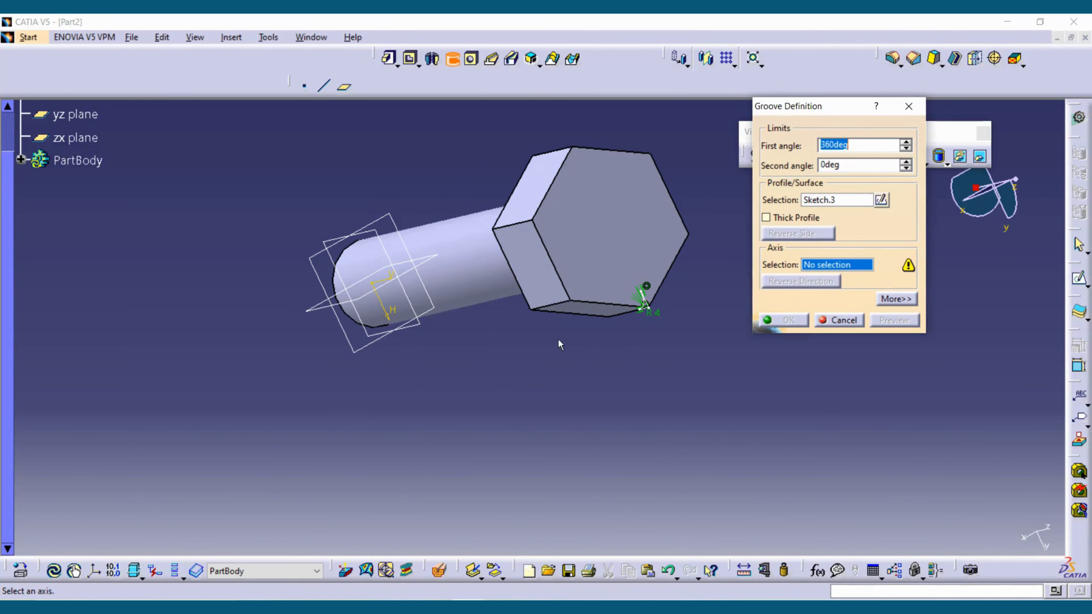
{"action": "left_click", "coordinate": [391, 284]}
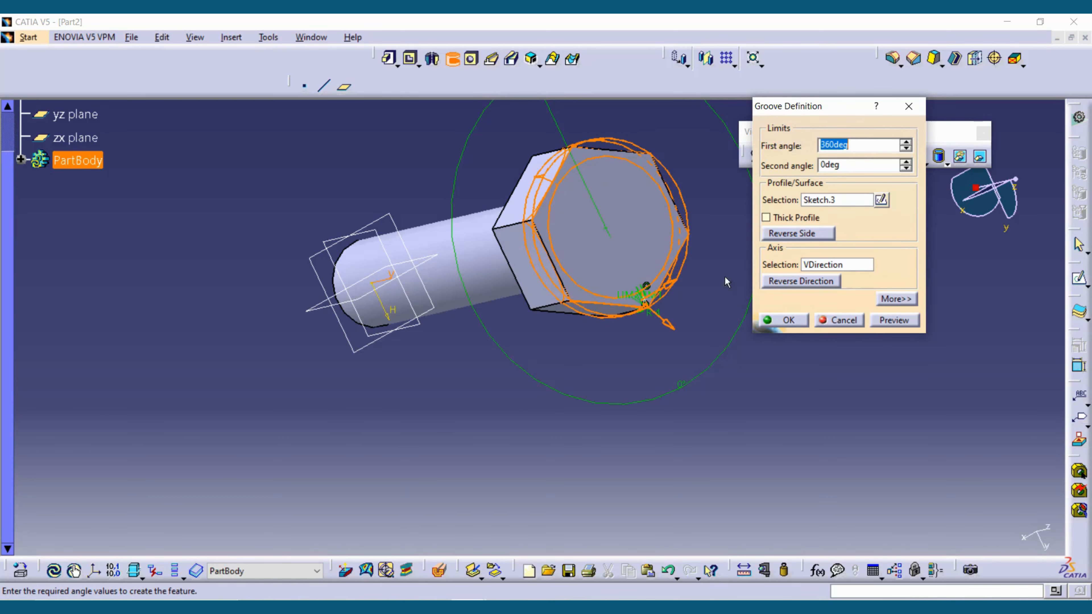
{"action": "left_click", "coordinate": [875, 323]}
{"action": "left_click", "coordinate": [789, 320]}
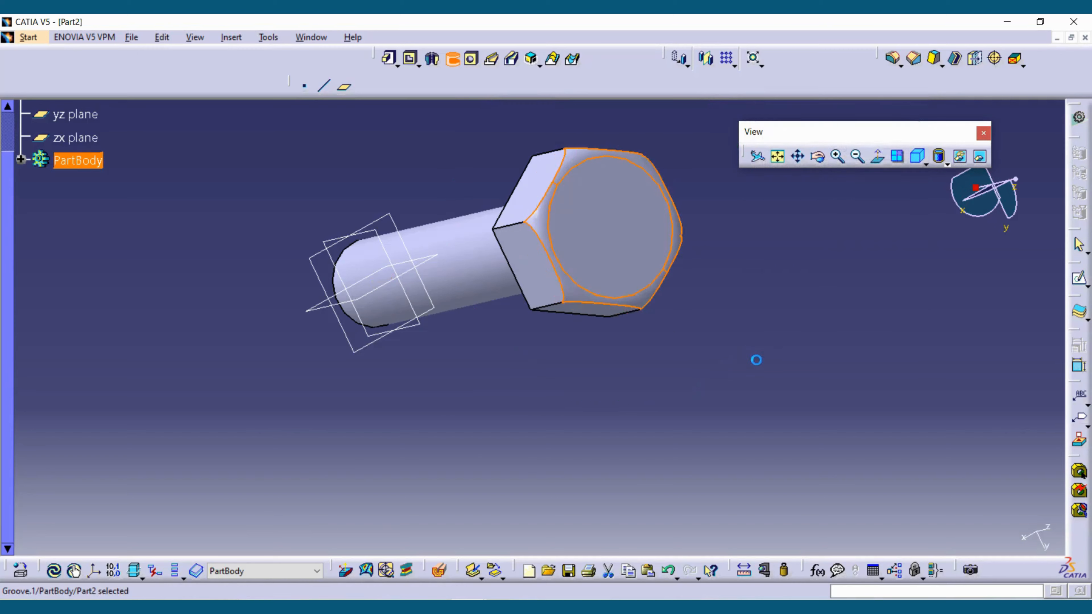
{"action": "middle_click_drag", "start_coordinate": [756, 358], "coordinate": [756, 407]}
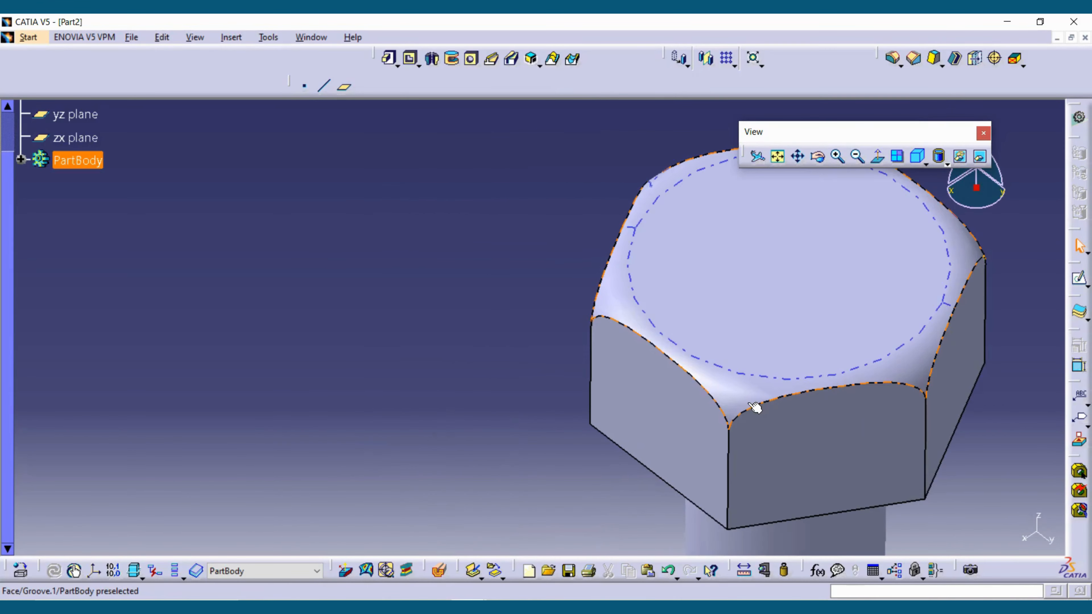